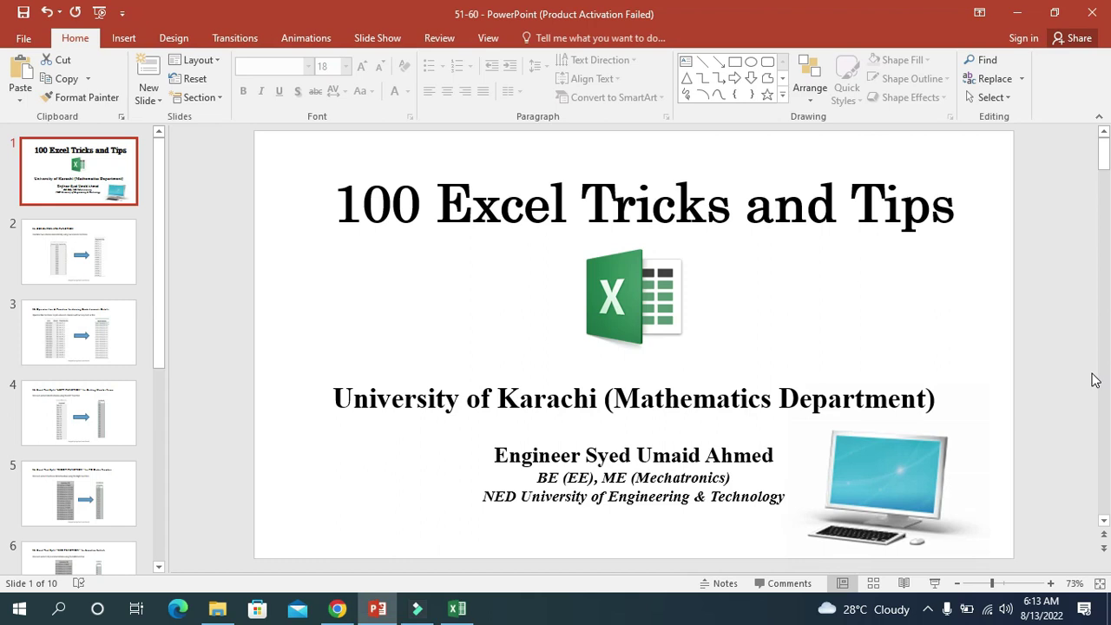
- Bring up slide 2 on the CONCATENATE function in PowerPoint, and switch to the Excel workbook to widen the Payment No column K
scroll(1095, 380, "down", 1)
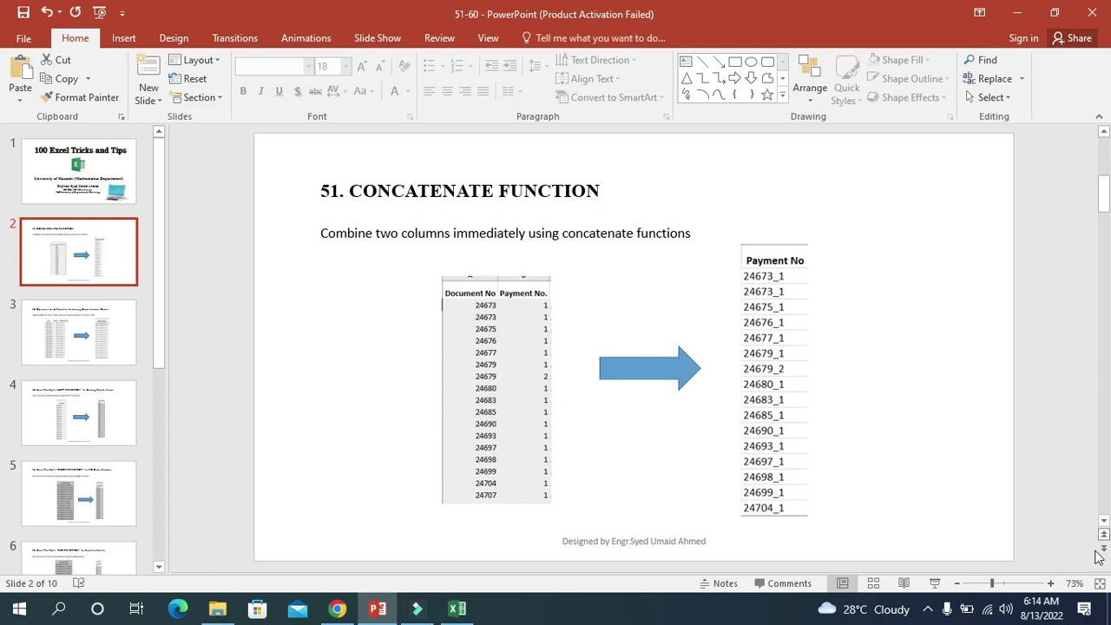
left_click(458, 608)
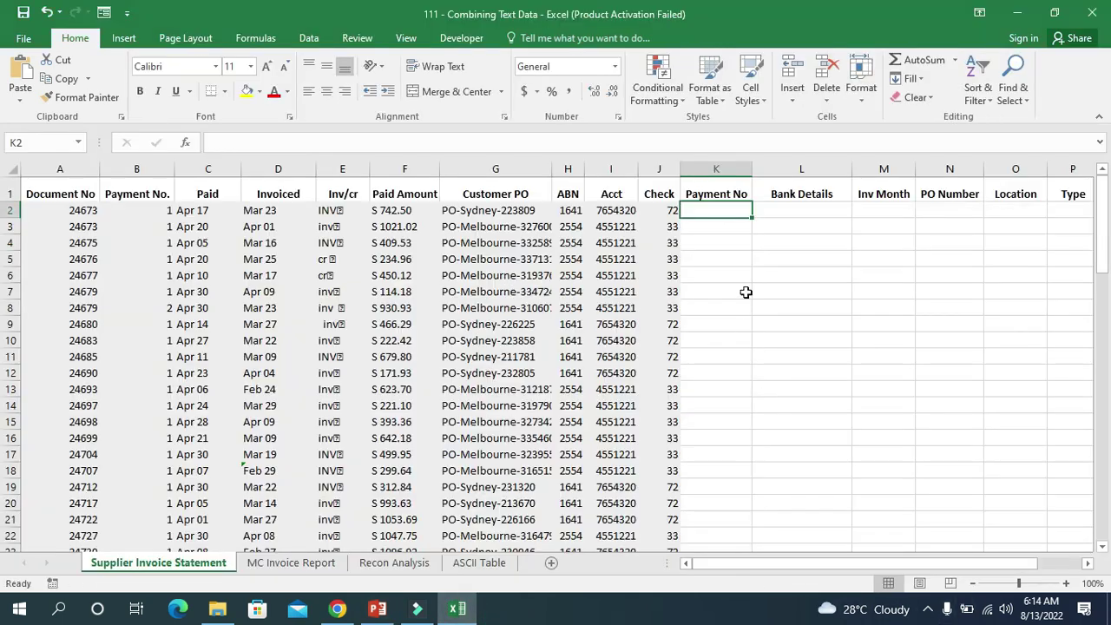
left_click_drag(752, 169, 822, 170)
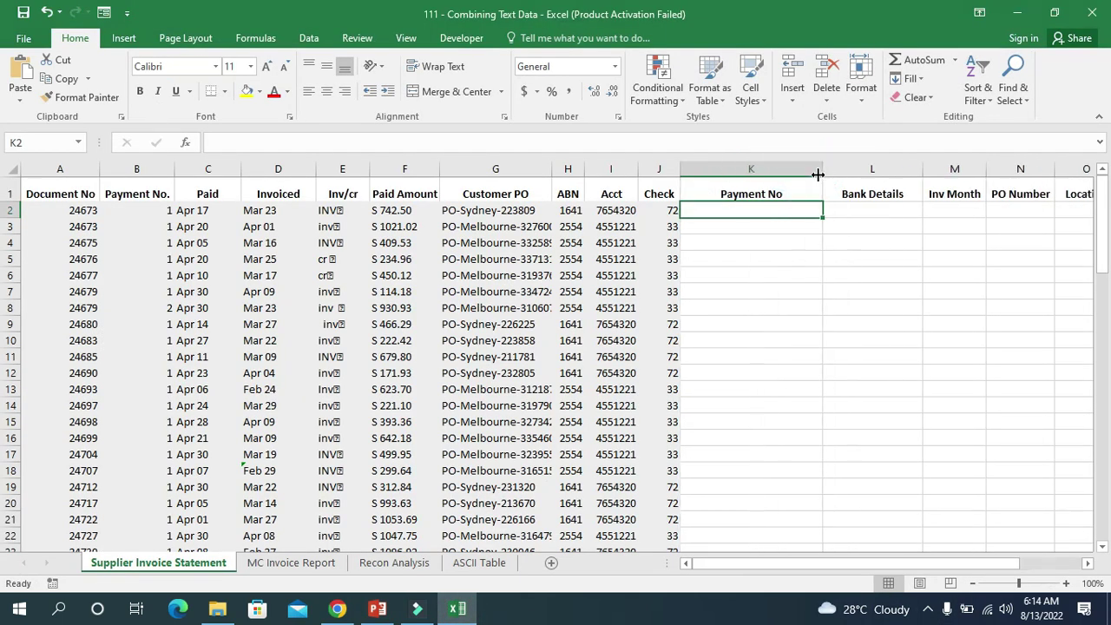
- Enter =CONCATENATE(A2,"_",B2) in cell K2 to combine the document and payment numbers with an underscore
left_click_drag(59, 182, 119, 277)
left_click(749, 208)
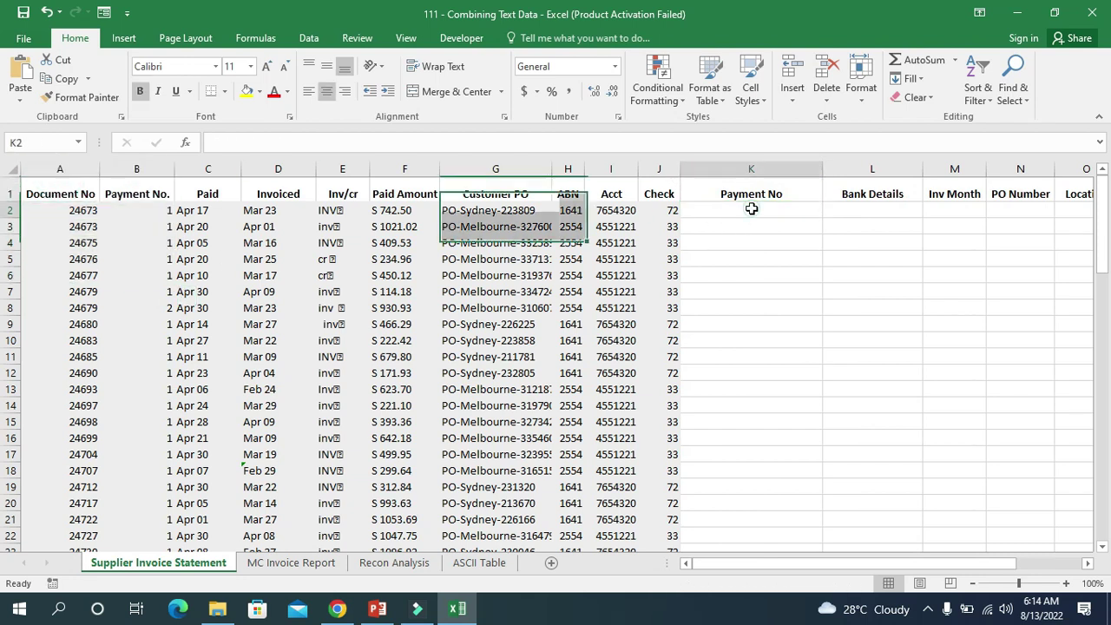
type("=CON")
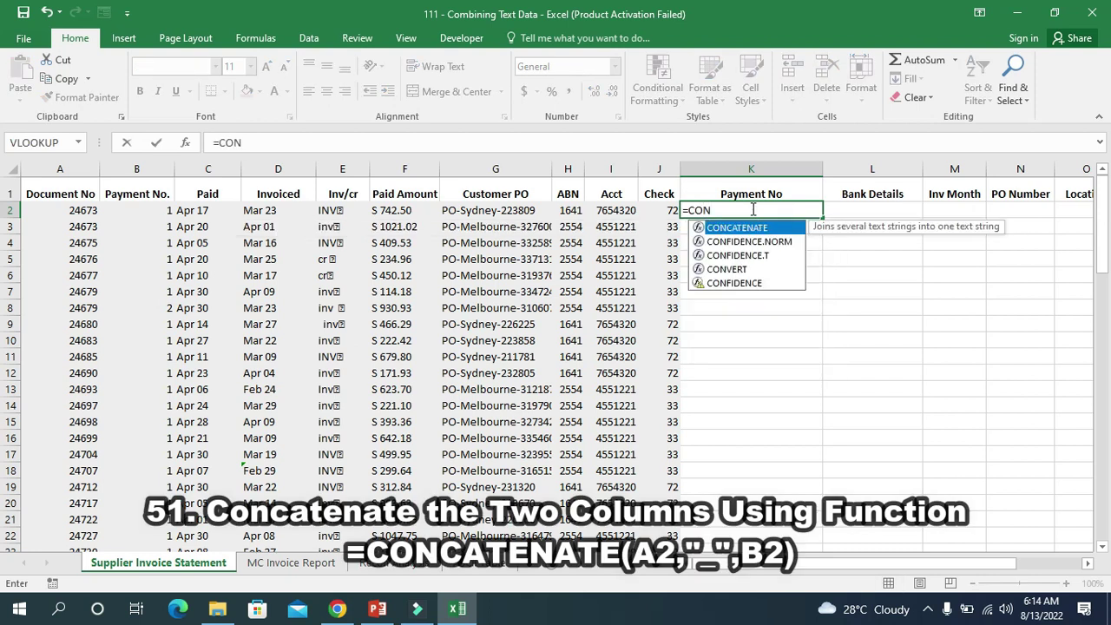
key("Tab")
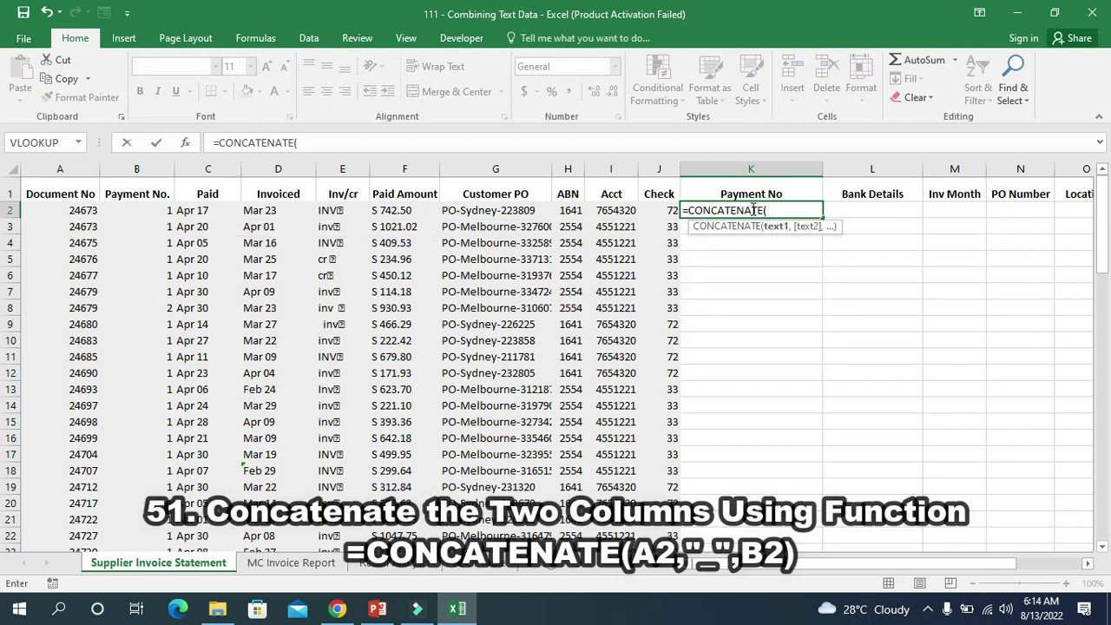
type("A")
type("2,\"\"")
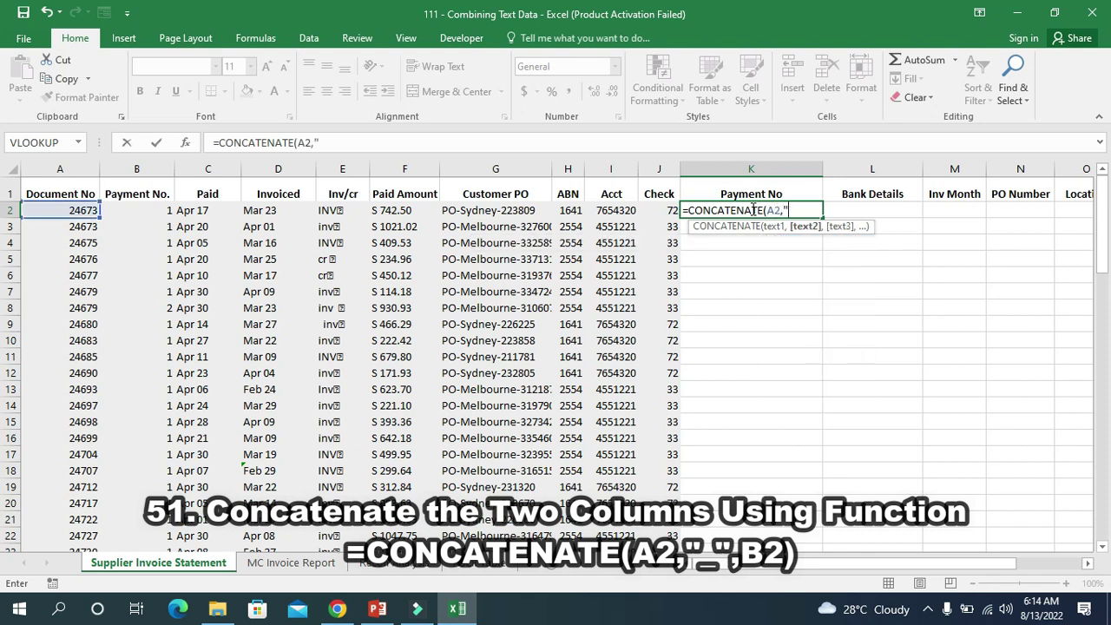
type("_\",")
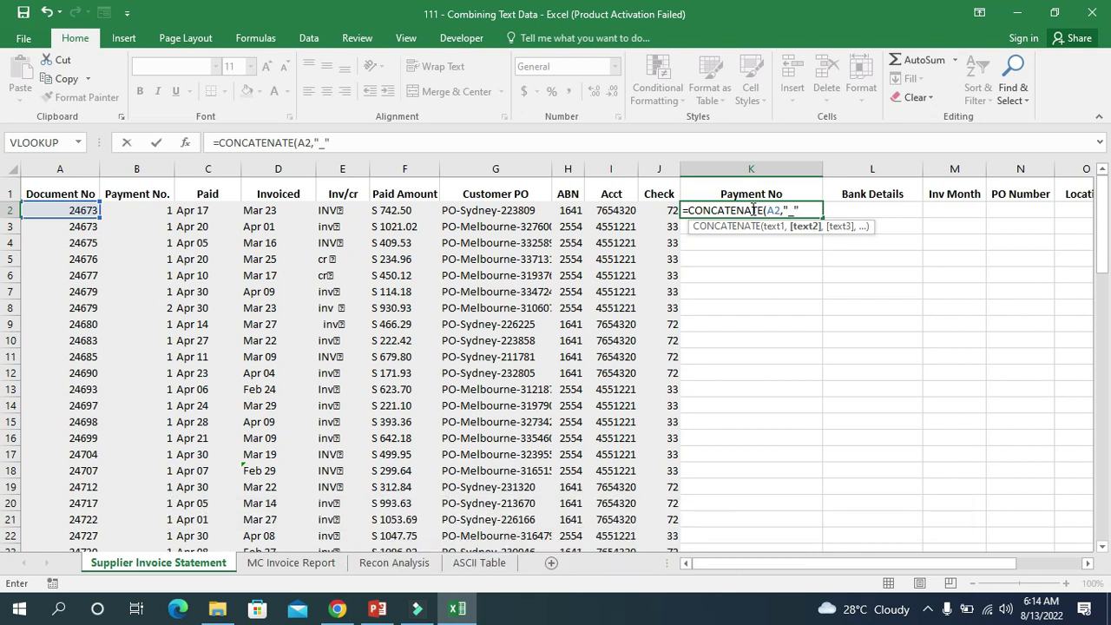
type("B2")
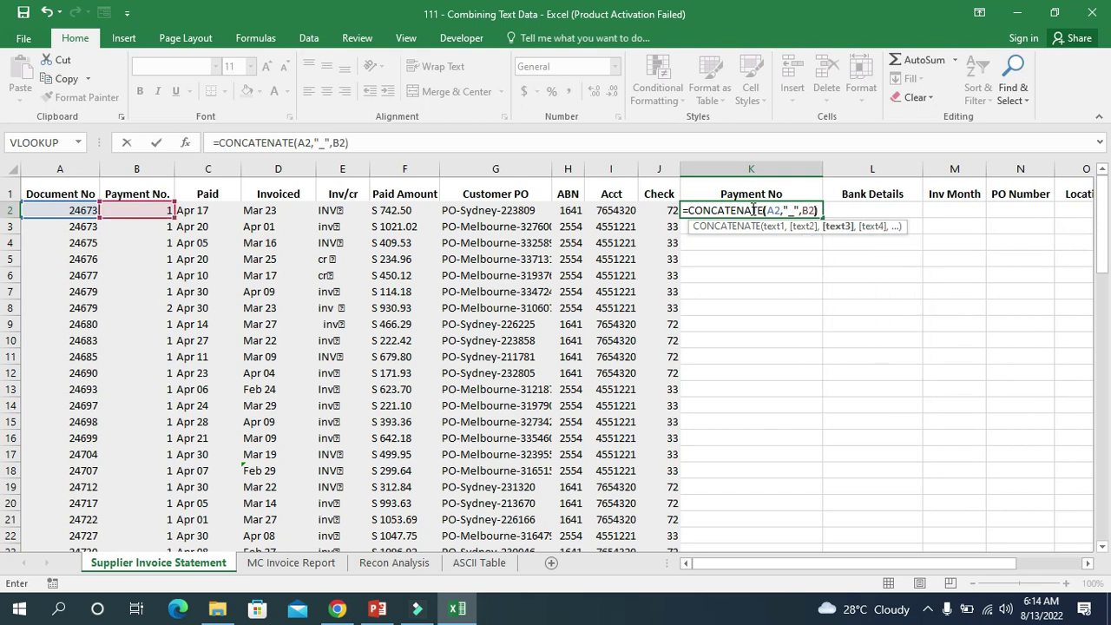
type(")")
key("Return")
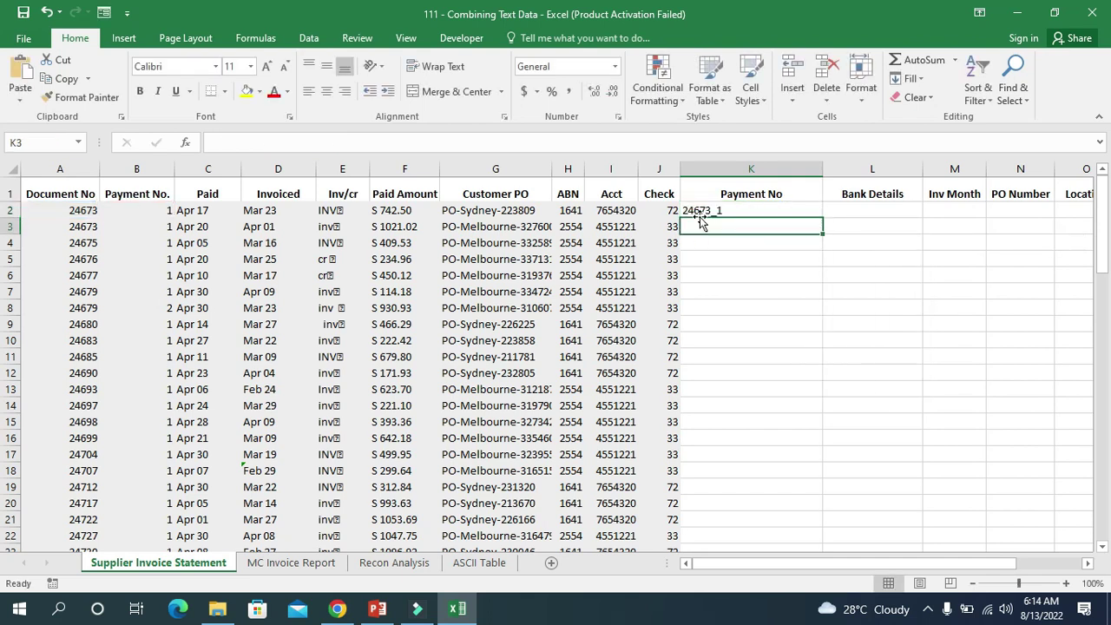
- Center cell K2 and fill its formula down the whole Payment No column, narrowing column K
left_click(732, 210)
left_click(327, 91)
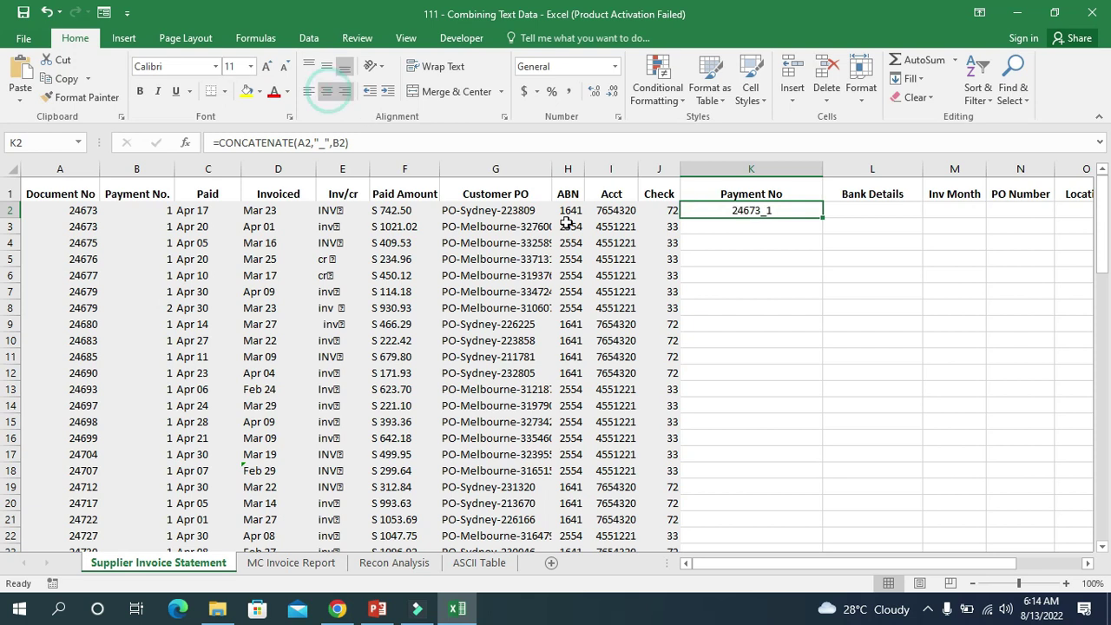
double_click(823, 217)
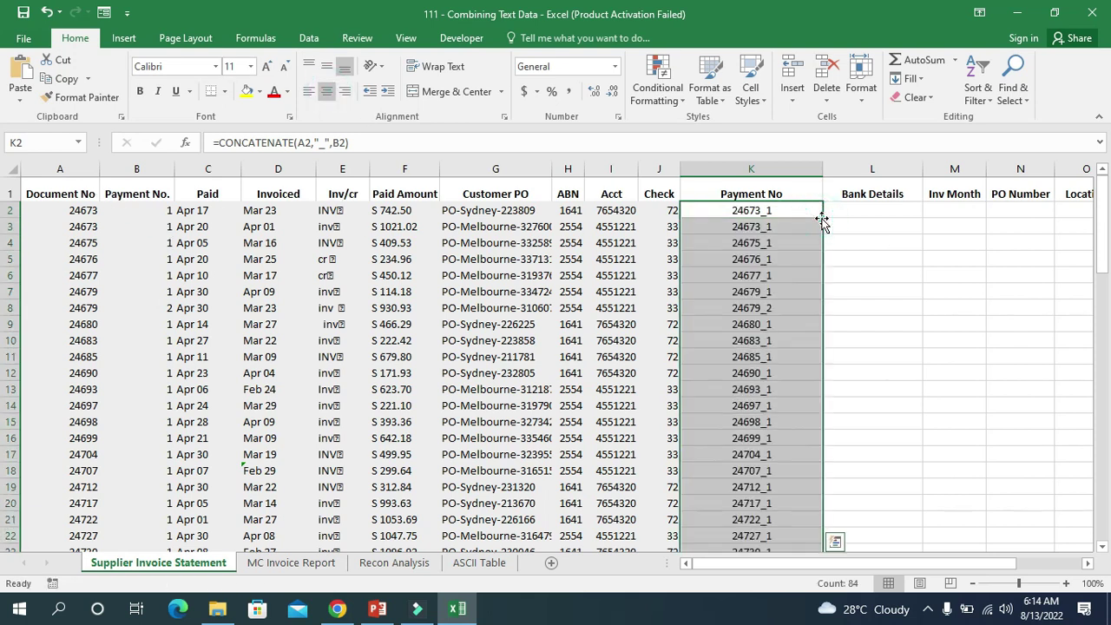
left_click_drag(822, 169, 784, 169)
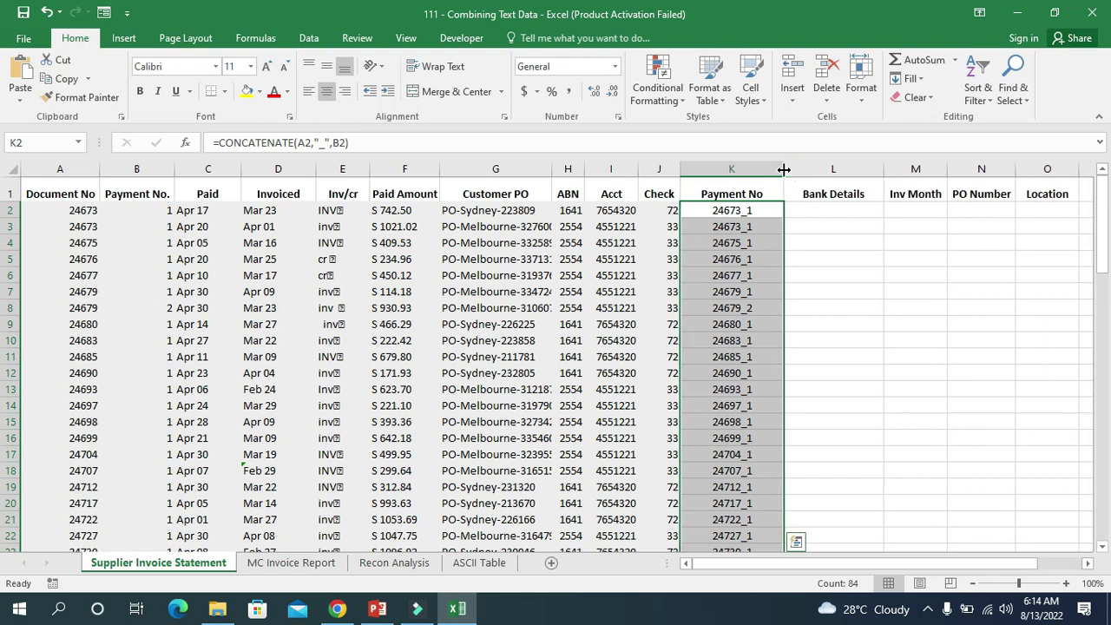
- Switch to PowerPoint to view slide 3 on joining bank account details, and return to the Excel workbook
left_click(373, 609)
key("Down")
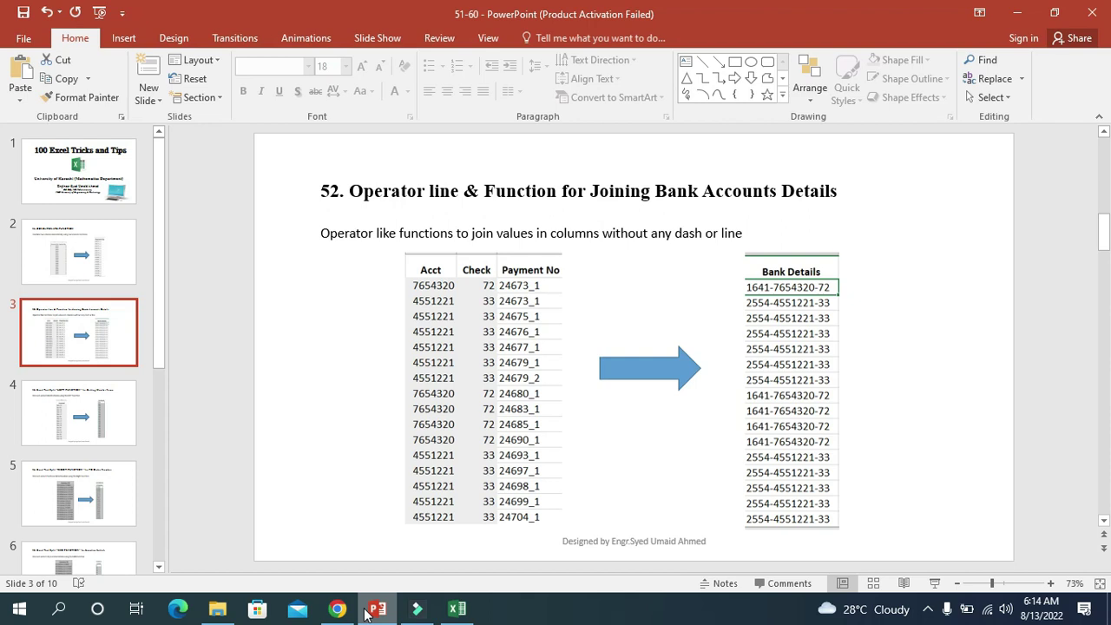
left_click(1018, 12)
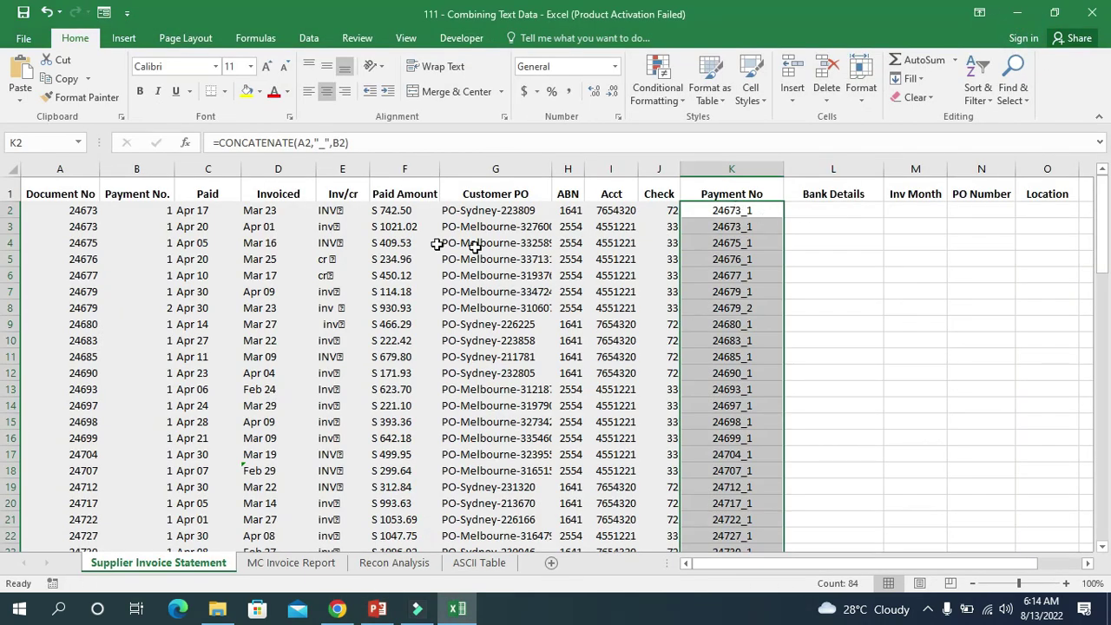
- Enter =H2&I2&J2 in cell L2 to join the ABN, Acct and Check values under Bank Details
left_click_drag(568, 194, 664, 278)
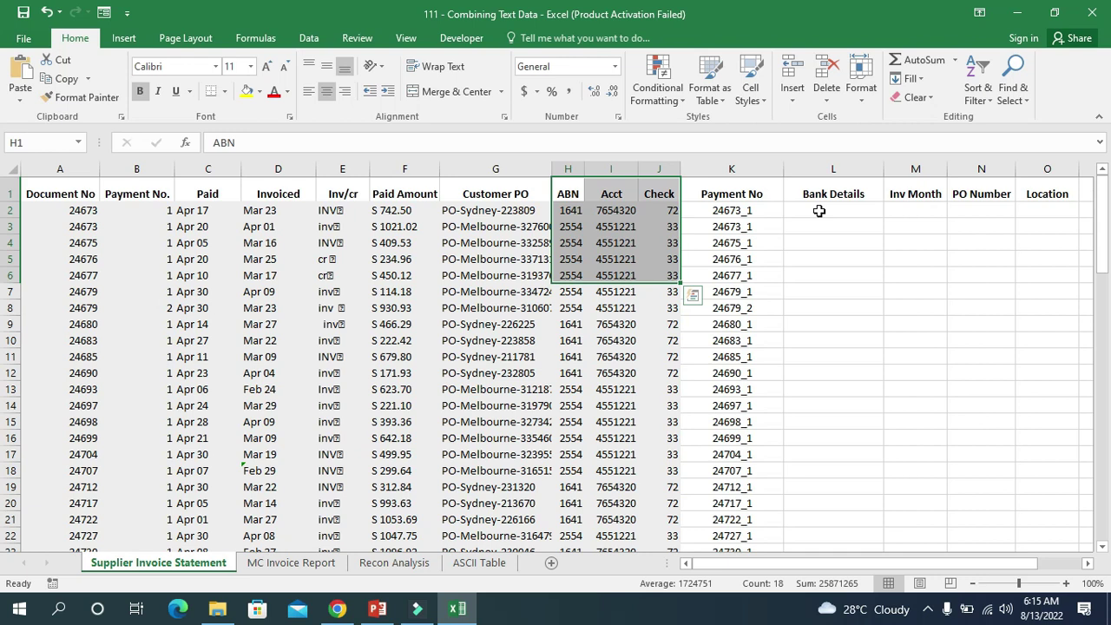
left_click(818, 211)
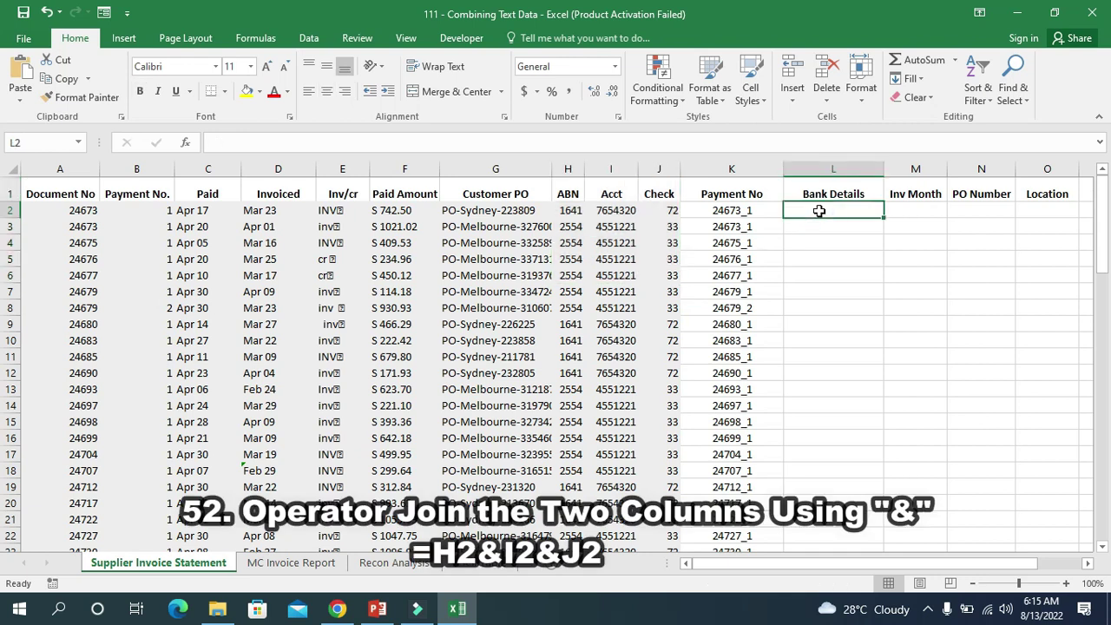
type("=H@")
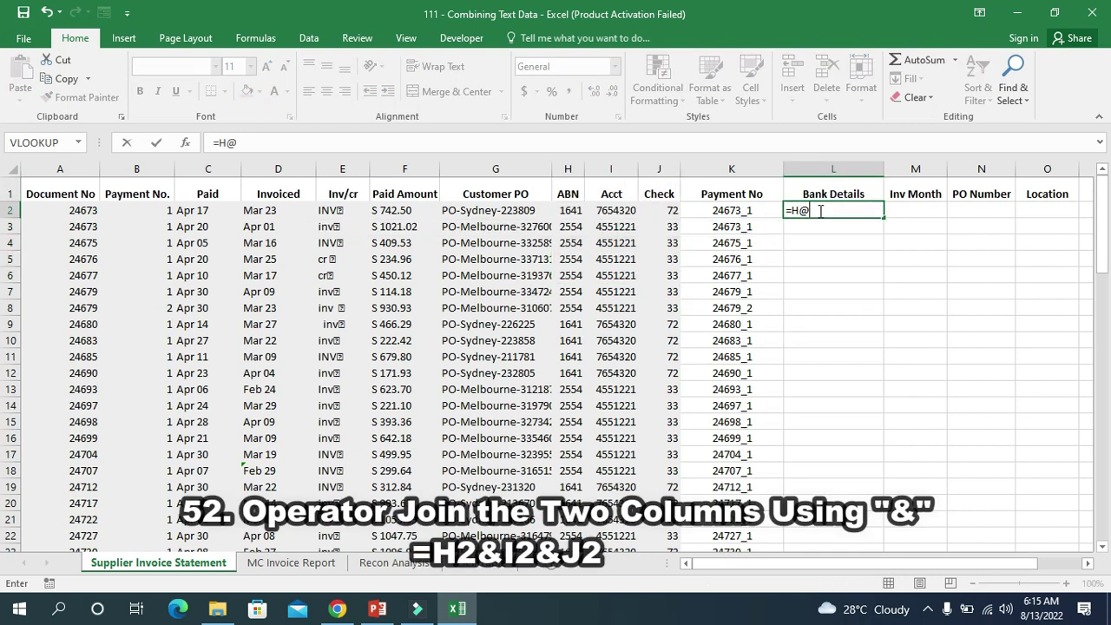
key("BackSpace")
type("2")
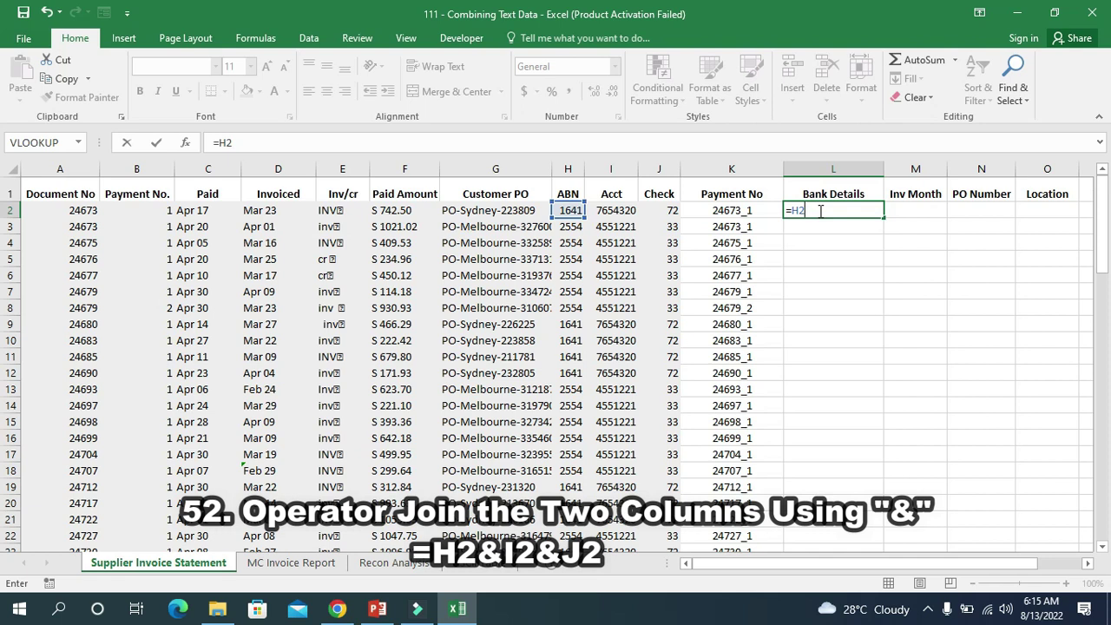
type("&I2")
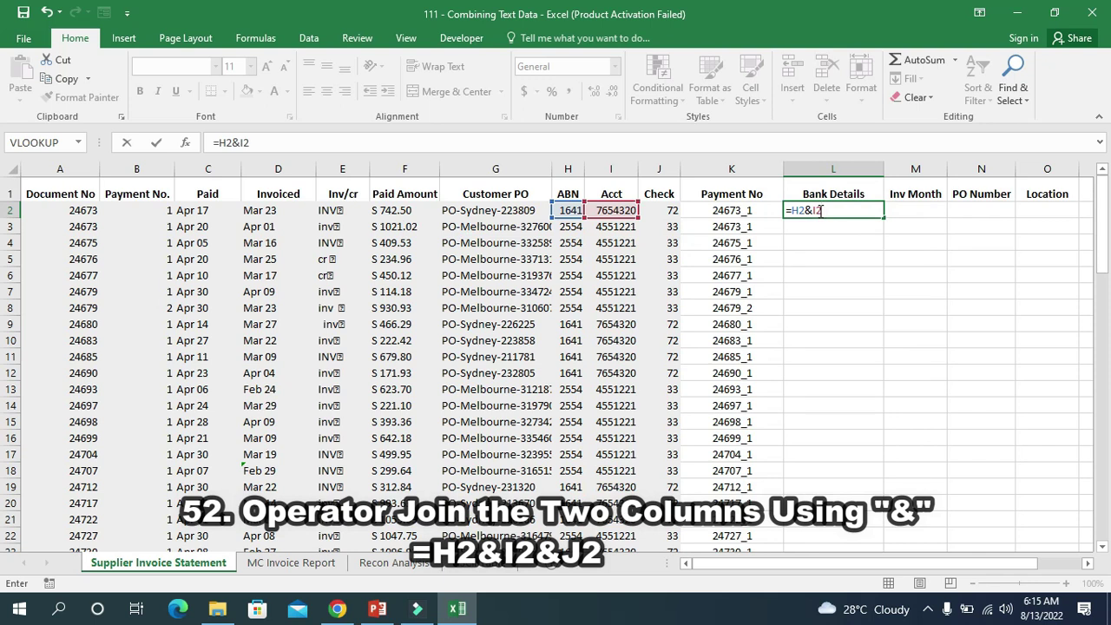
type("&")
key("BackSpace")
type("&")
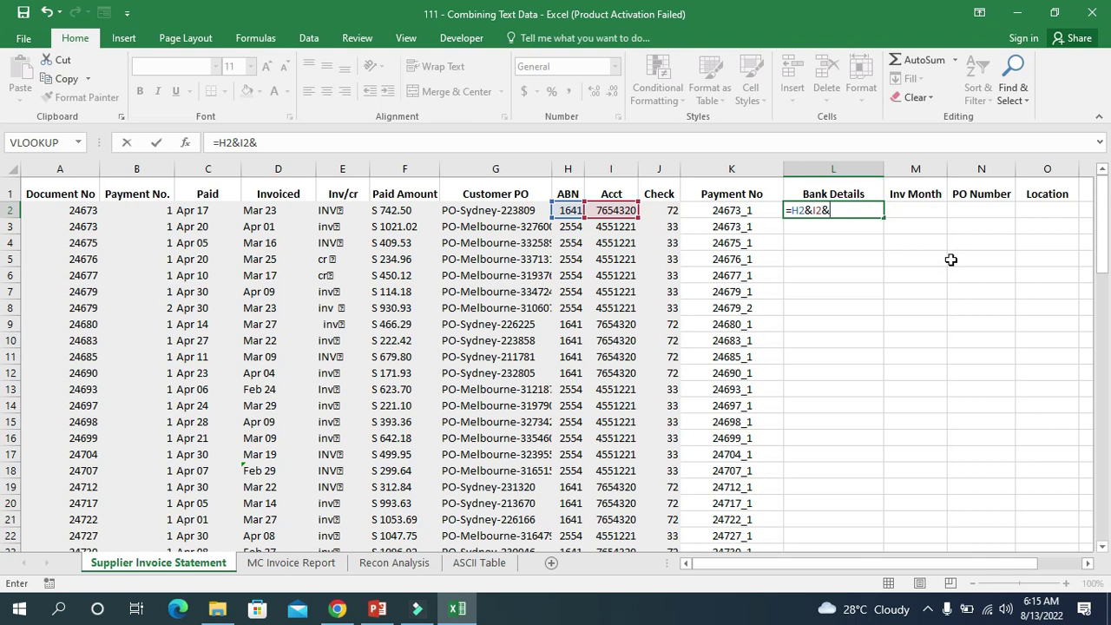
type("J2")
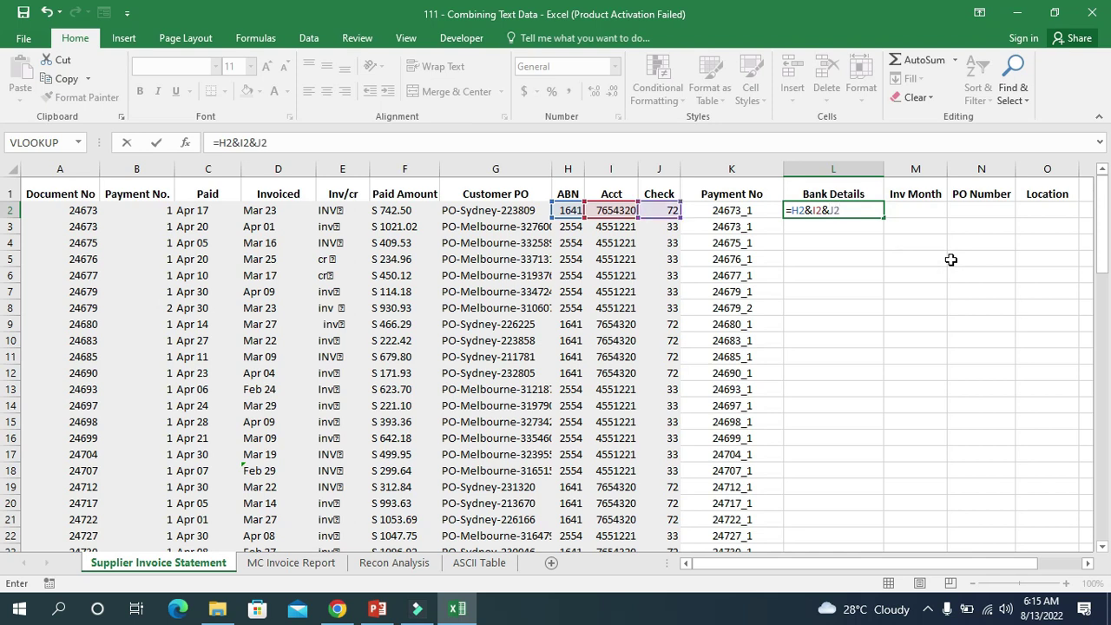
key("Return")
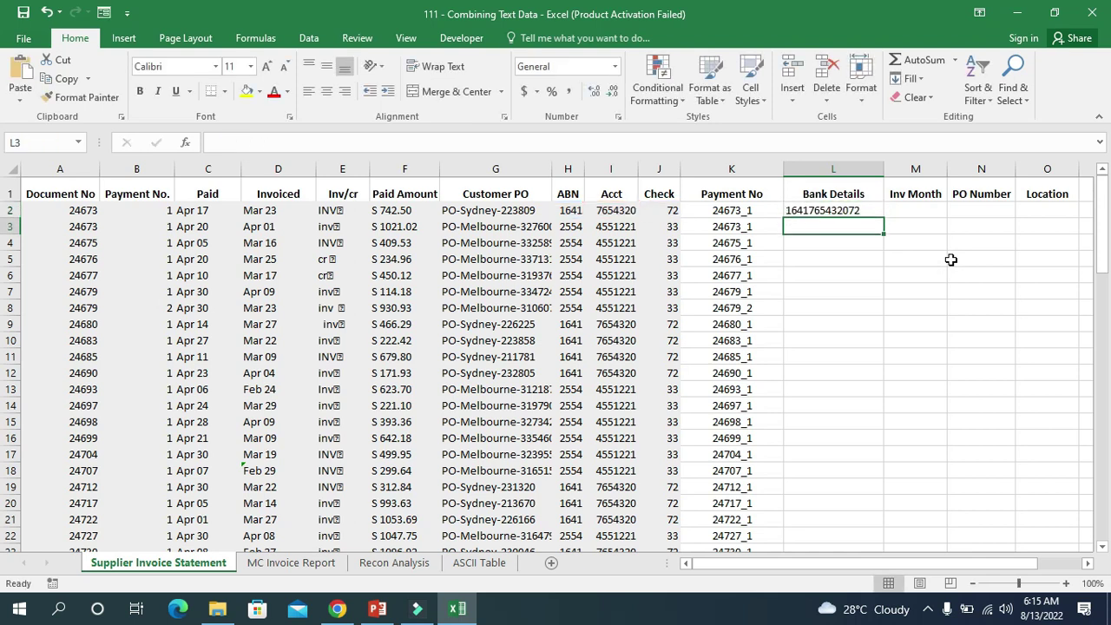
- Fill the L2 formula down the whole Bank Details column, and narrow columns L and K
left_click_drag(564, 211, 672, 217)
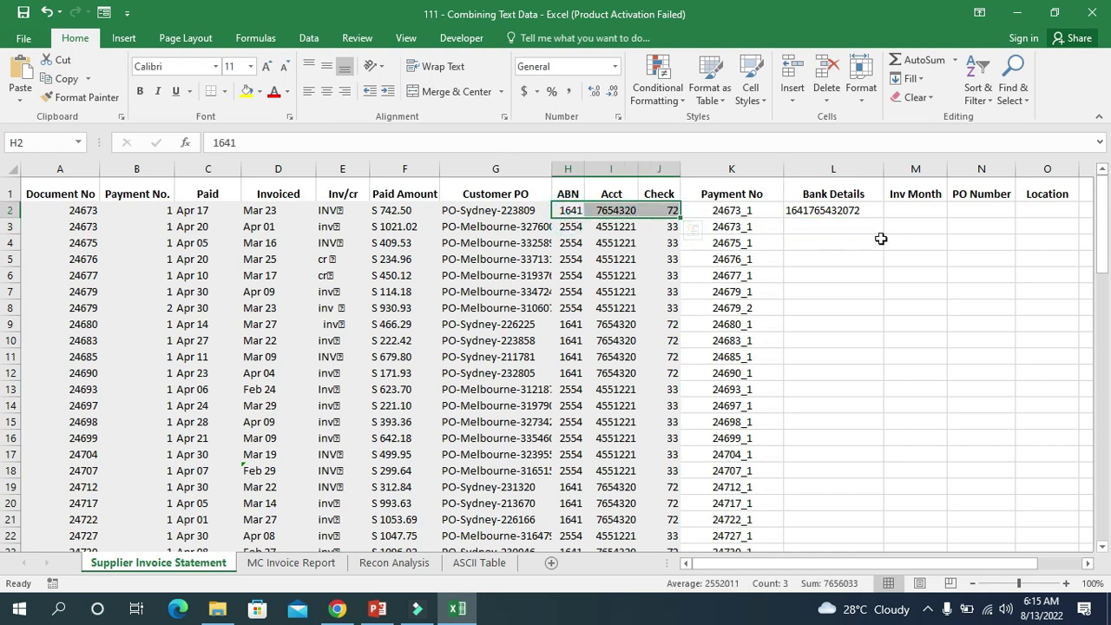
left_click(864, 214)
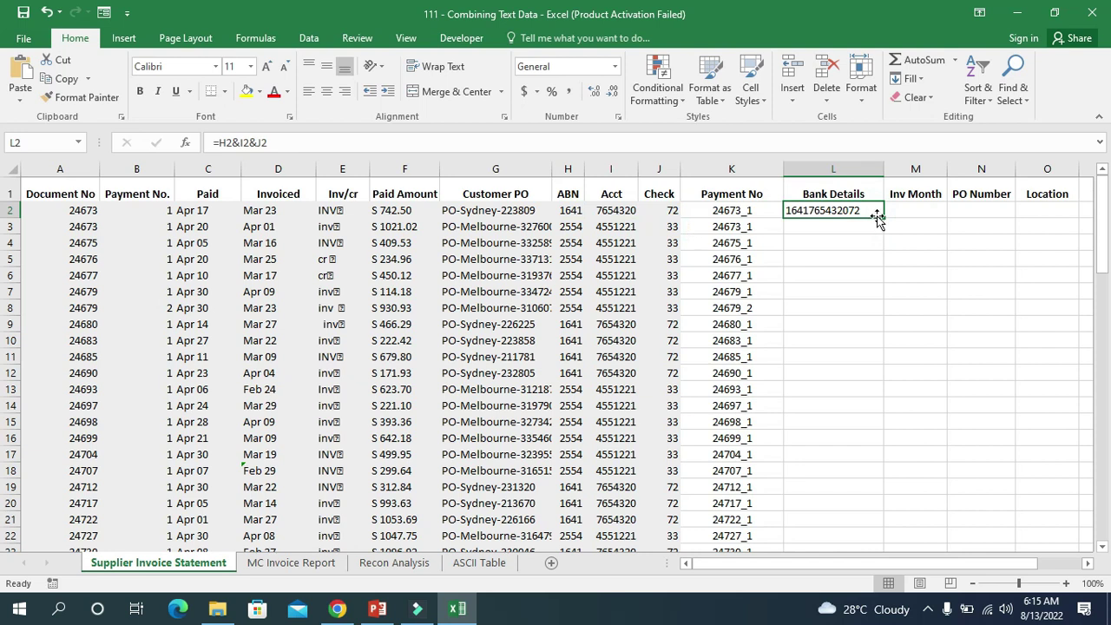
double_click(884, 214)
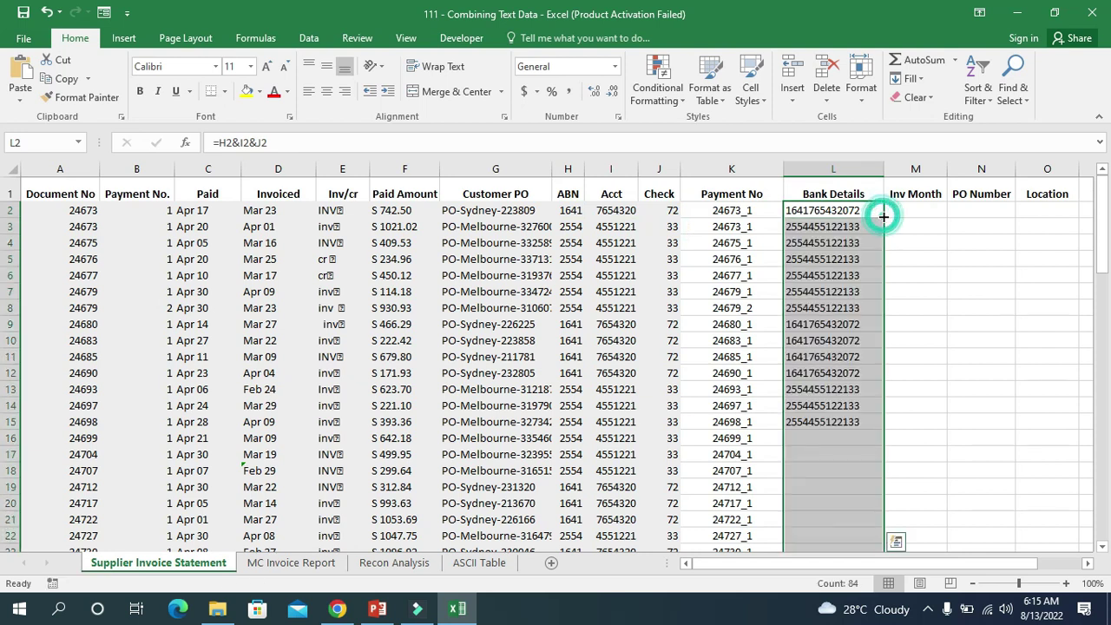
left_click_drag(884, 168, 862, 169)
left_click_drag(783, 168, 760, 168)
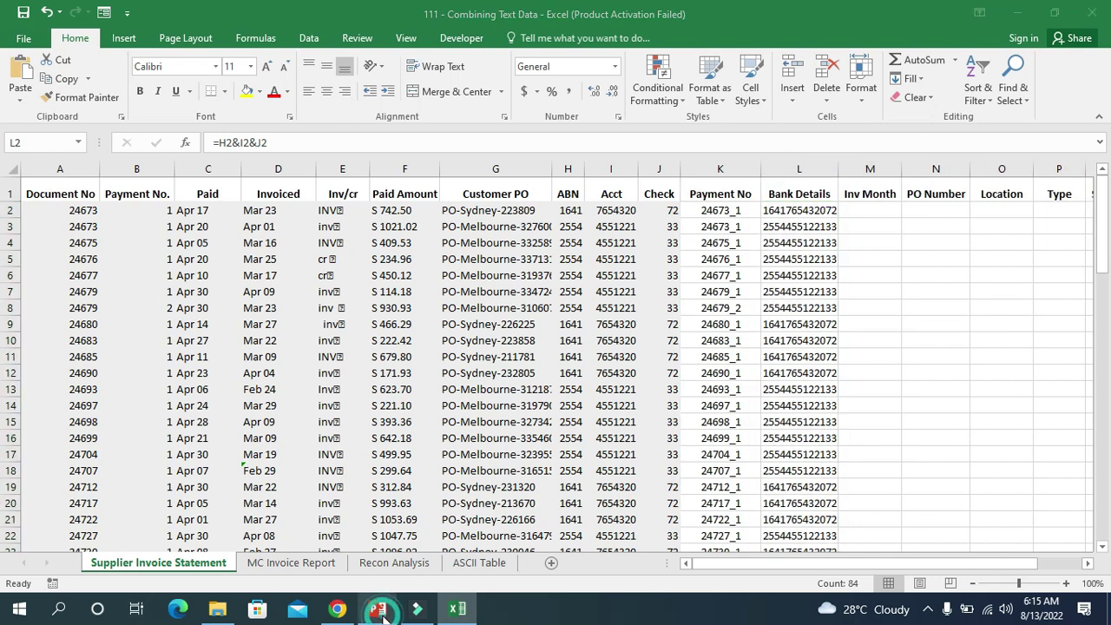
- Switch to PowerPoint to view slide 4 on extracting month names with LEFT, and return to the Excel workbook
left_click(377, 608)
key("Down")
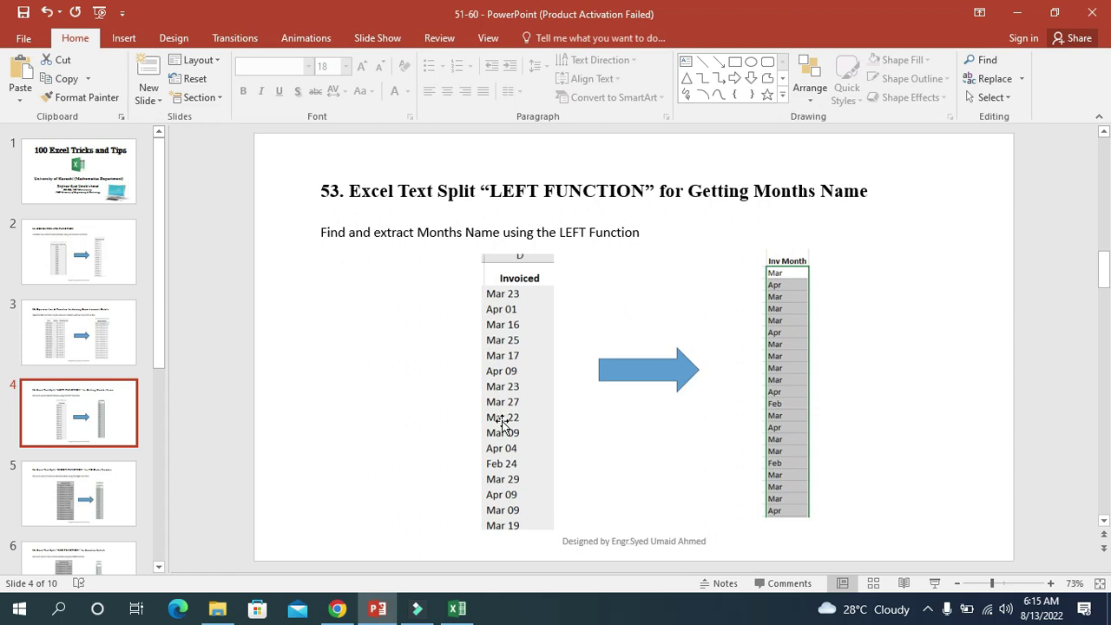
left_click(455, 611)
- Enter =LEFT(C2,3) in cell M2 to extract the three-letter month name under Inv Month
left_click_drag(201, 210, 172, 217)
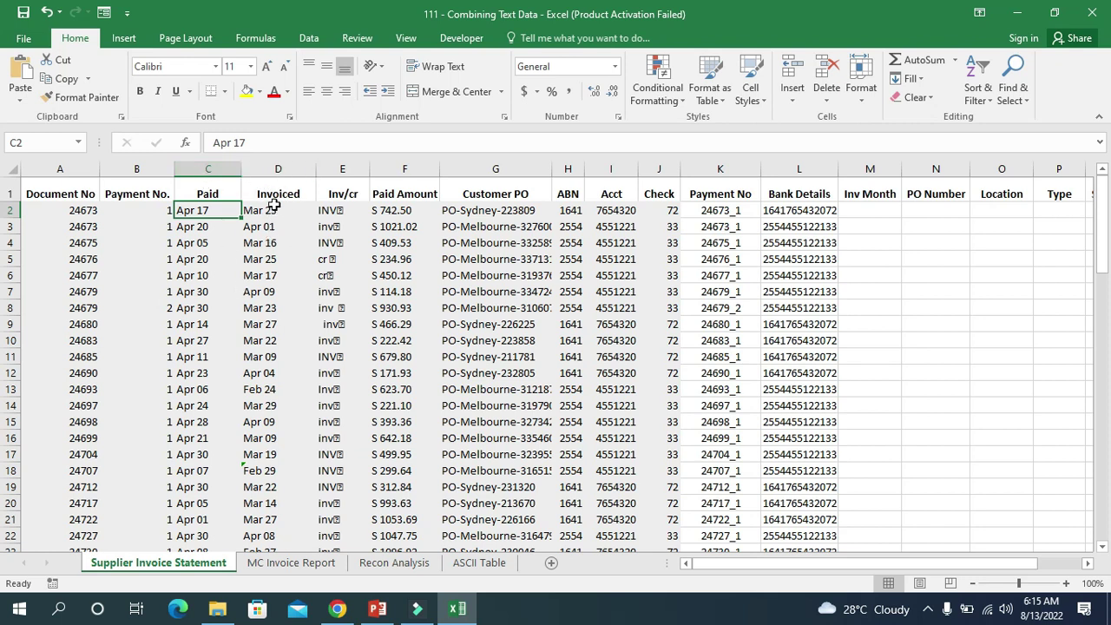
left_click(283, 170)
left_click_drag(283, 170, 279, 171)
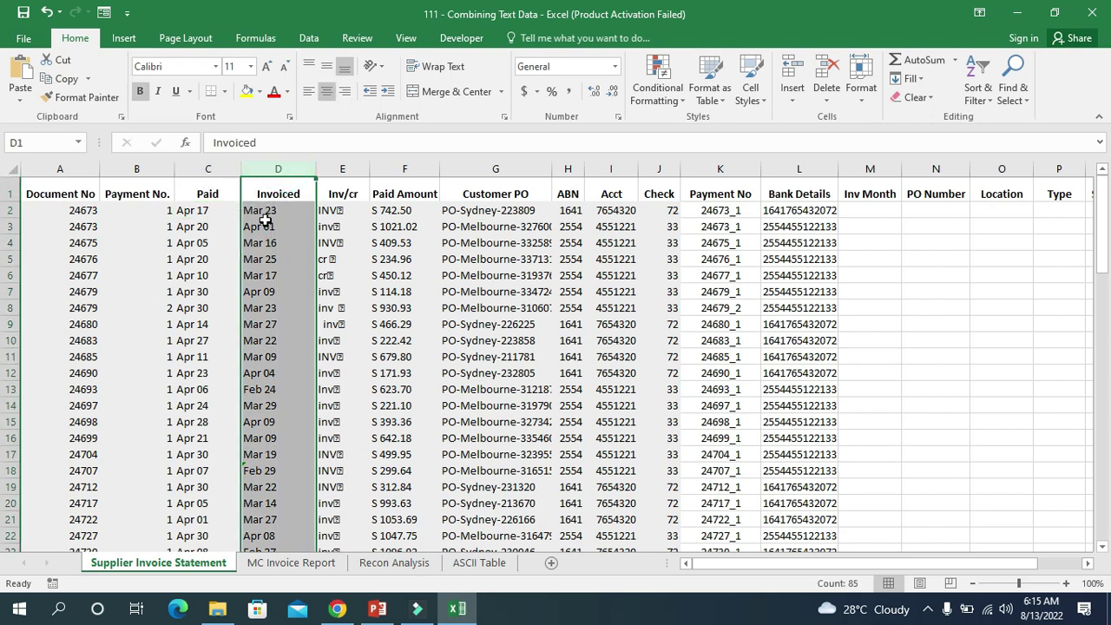
left_click(861, 210)
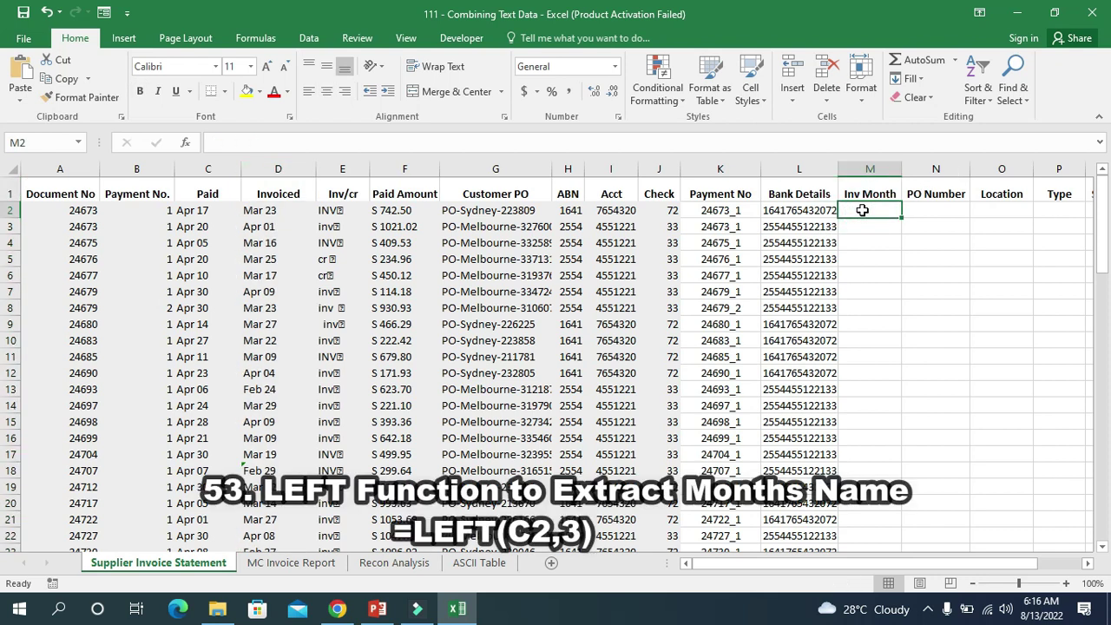
type("=LE")
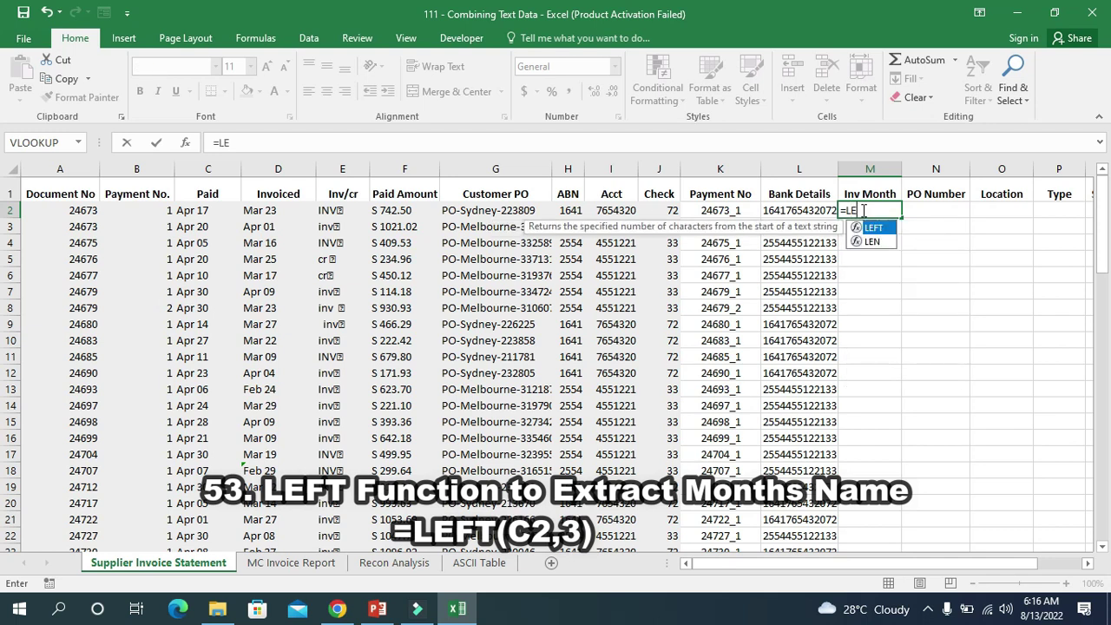
type("FT(")
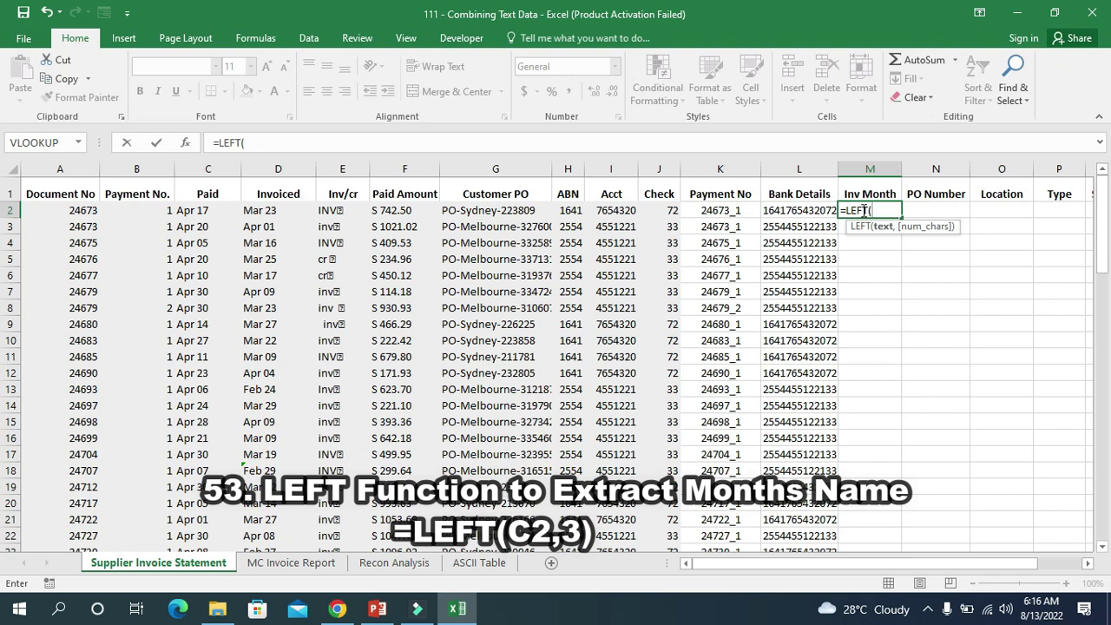
type("C2")
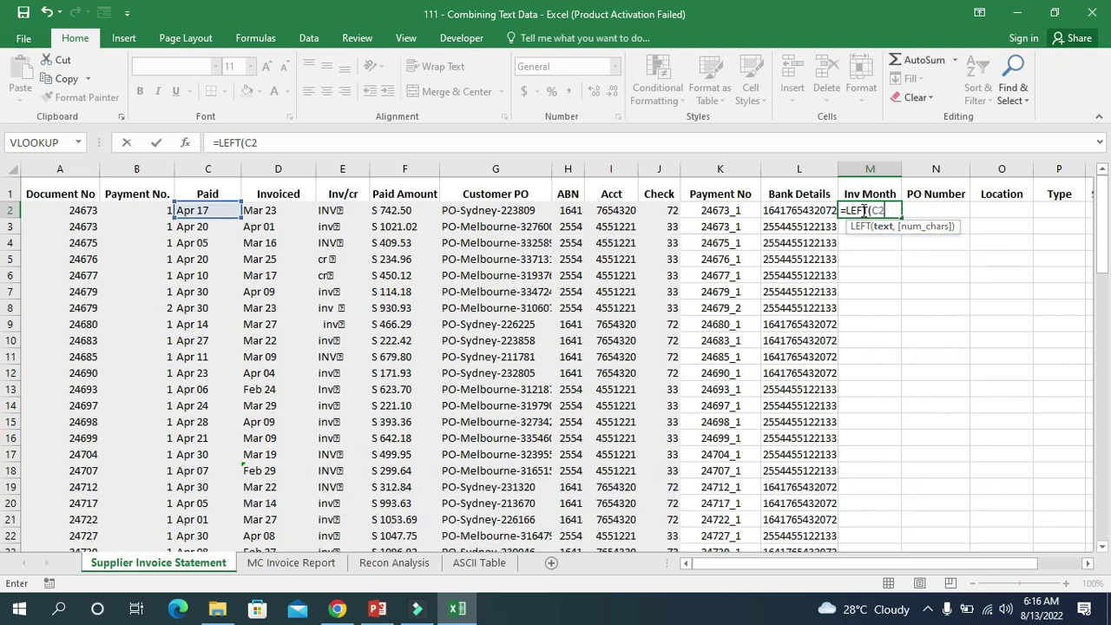
type(",3")
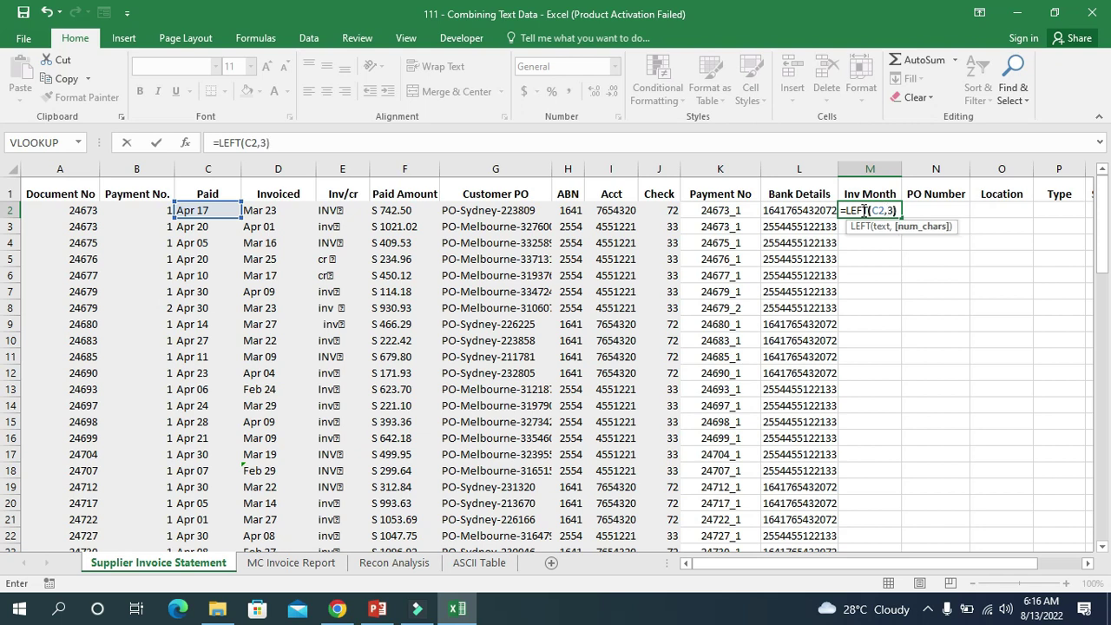
key("Return")
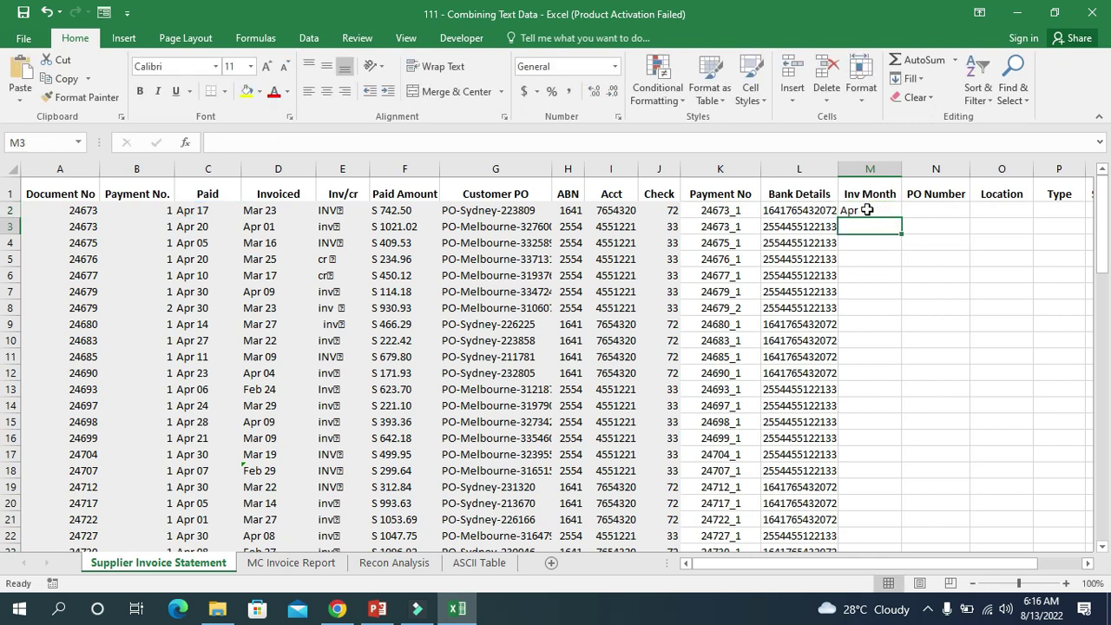
- Fill the M2 formula down the whole Inv Month column, and narrow the Payment No column K
left_click(867, 210)
double_click(901, 218)
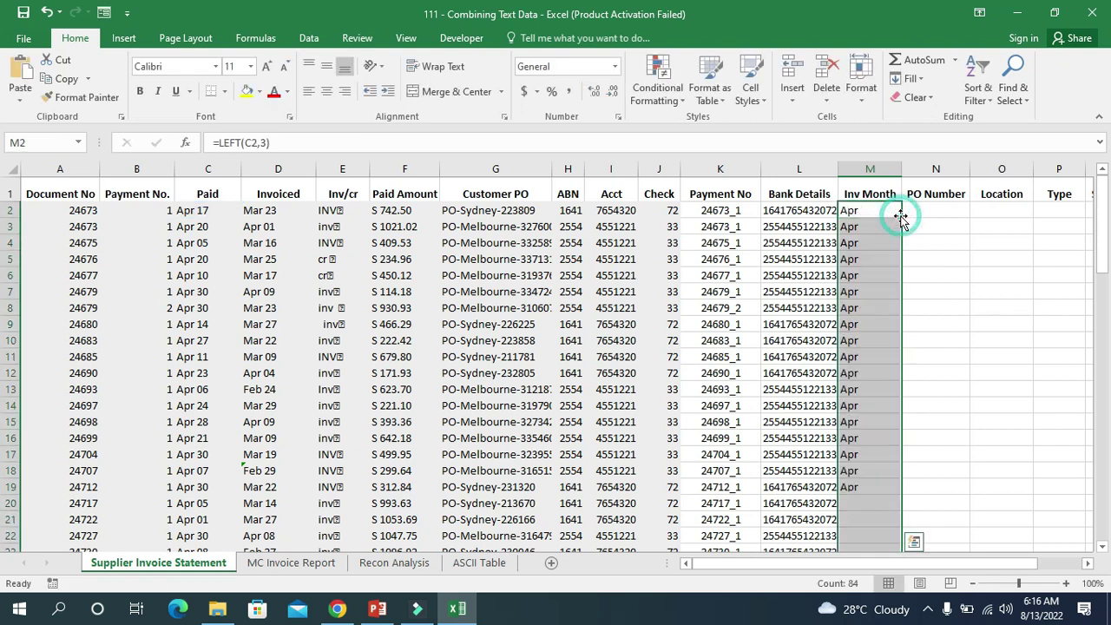
left_click_drag(761, 168, 736, 169)
left_click(900, 263)
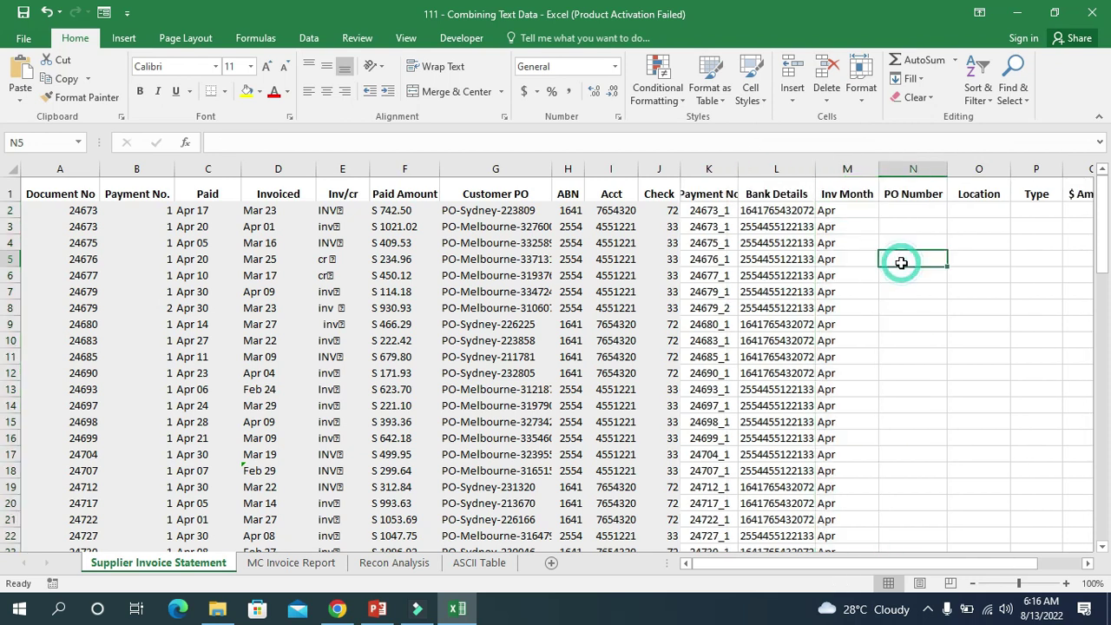
left_click(855, 214)
- Switch to PowerPoint to view slide 5 on extracting PO numbers with RIGHT, and return to the Excel workbook
left_click(377, 609)
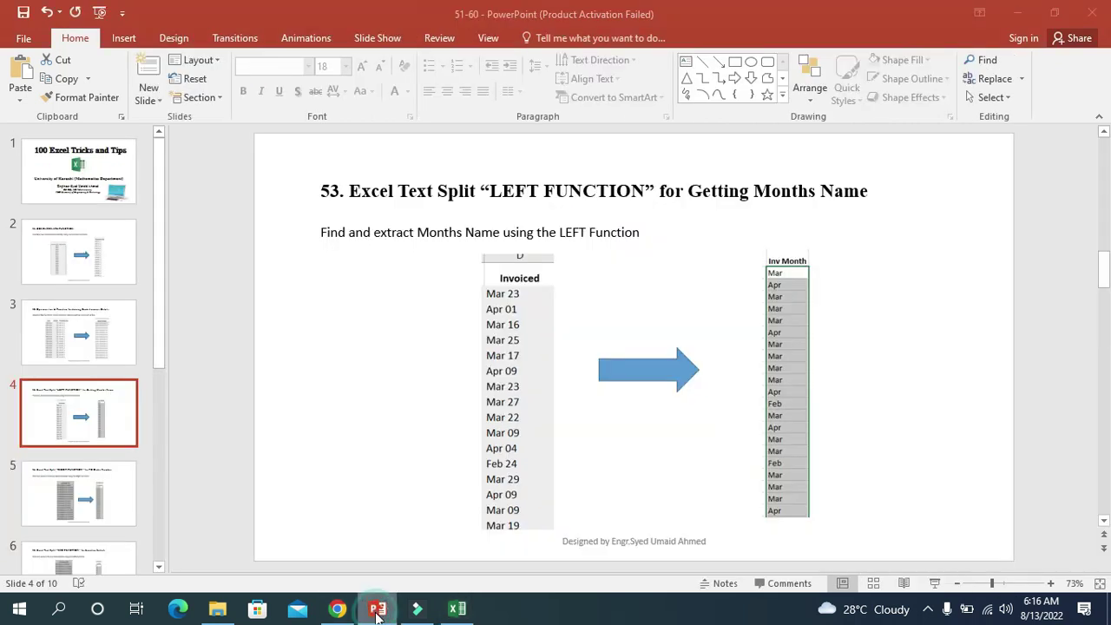
scroll(347, 338, "down", 3)
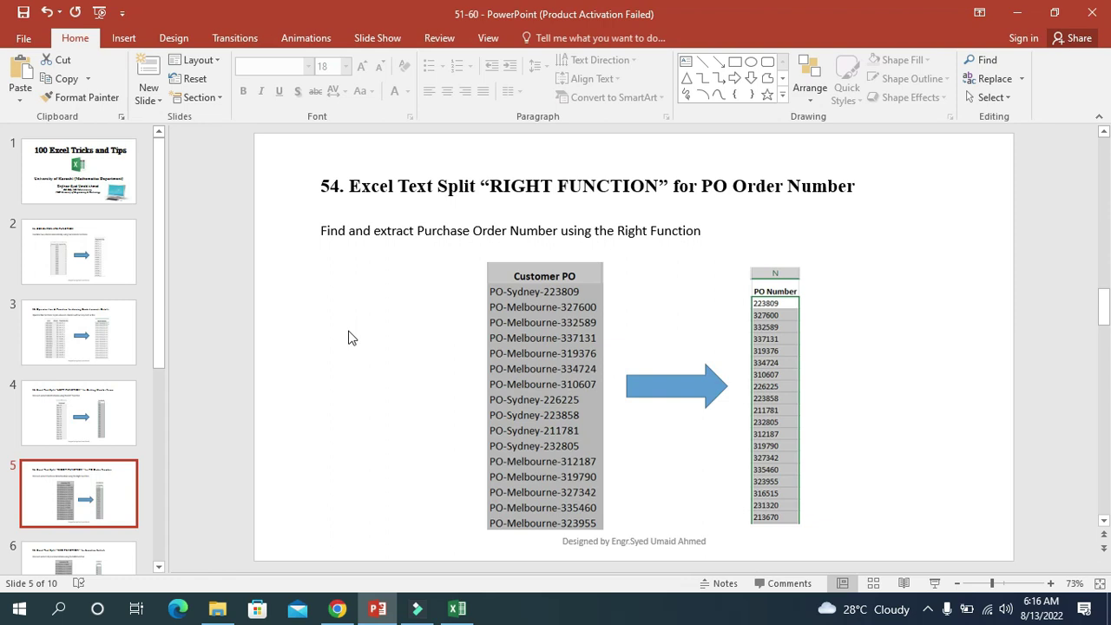
left_click(458, 608)
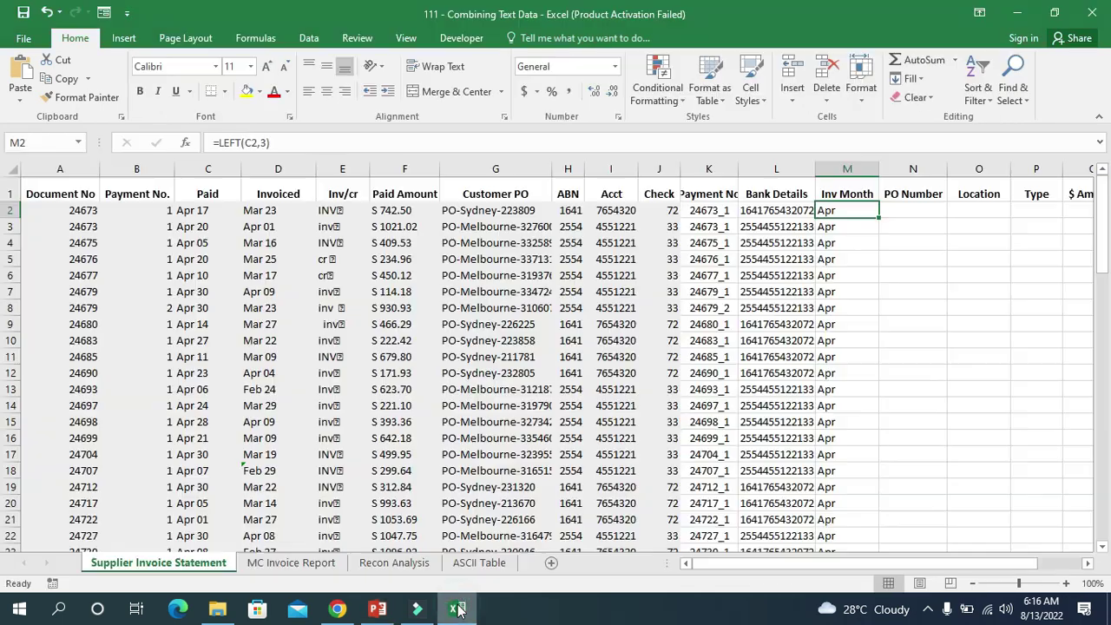
- Narrow column M, and enter =RIGHT(G2,6) in cell N2 to extract the PO number from Customer PO
left_click(527, 168)
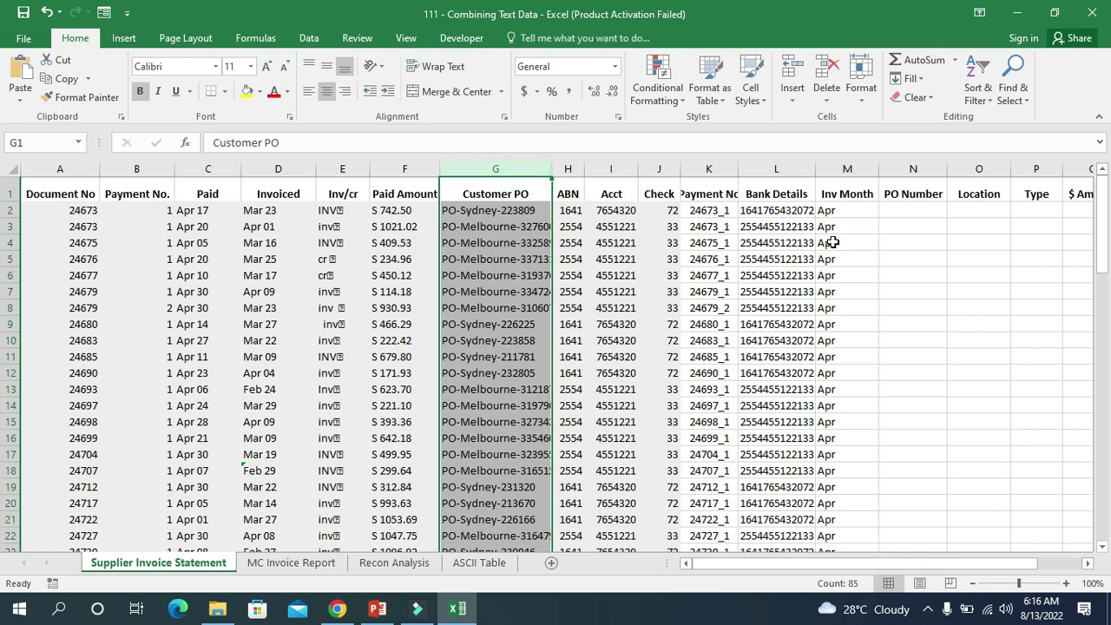
left_click_drag(878, 169, 852, 169)
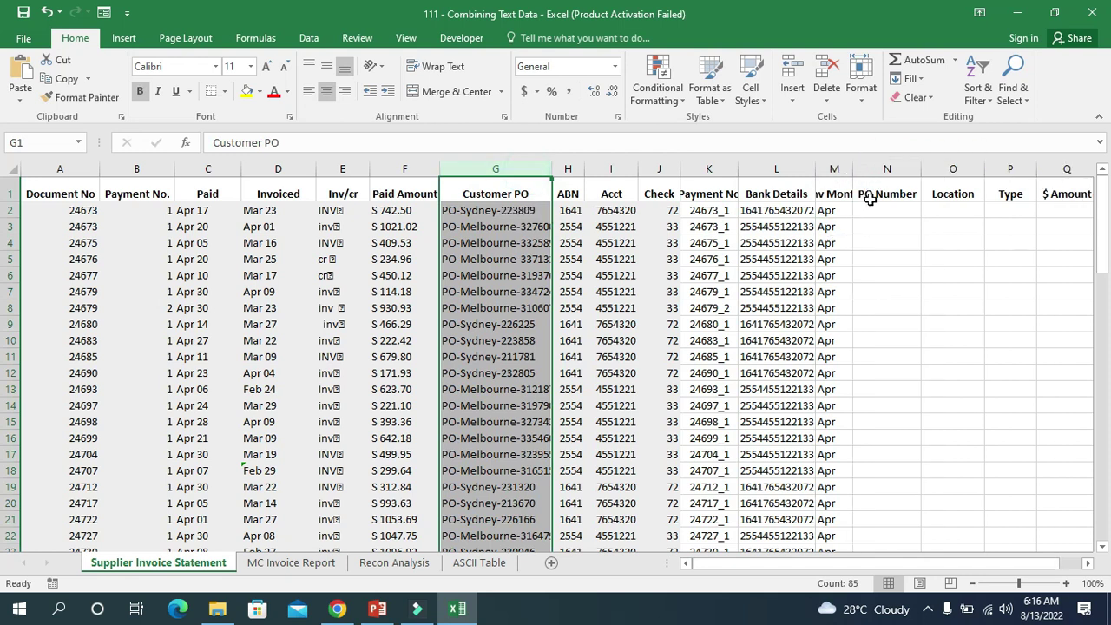
left_click(872, 210)
type("=RIGHT(")
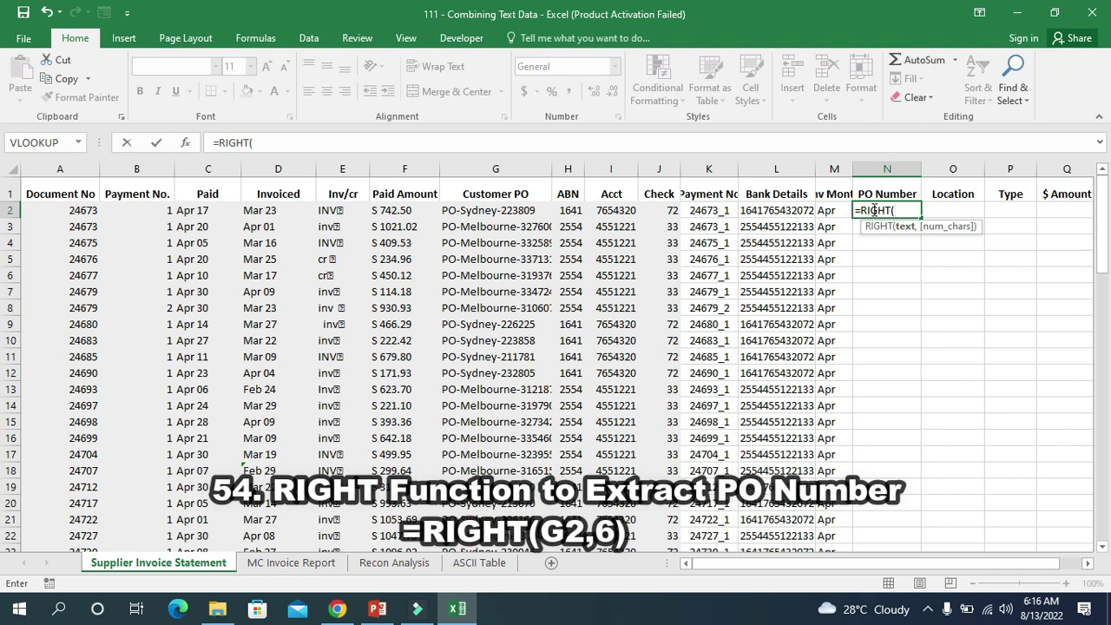
type("G2")
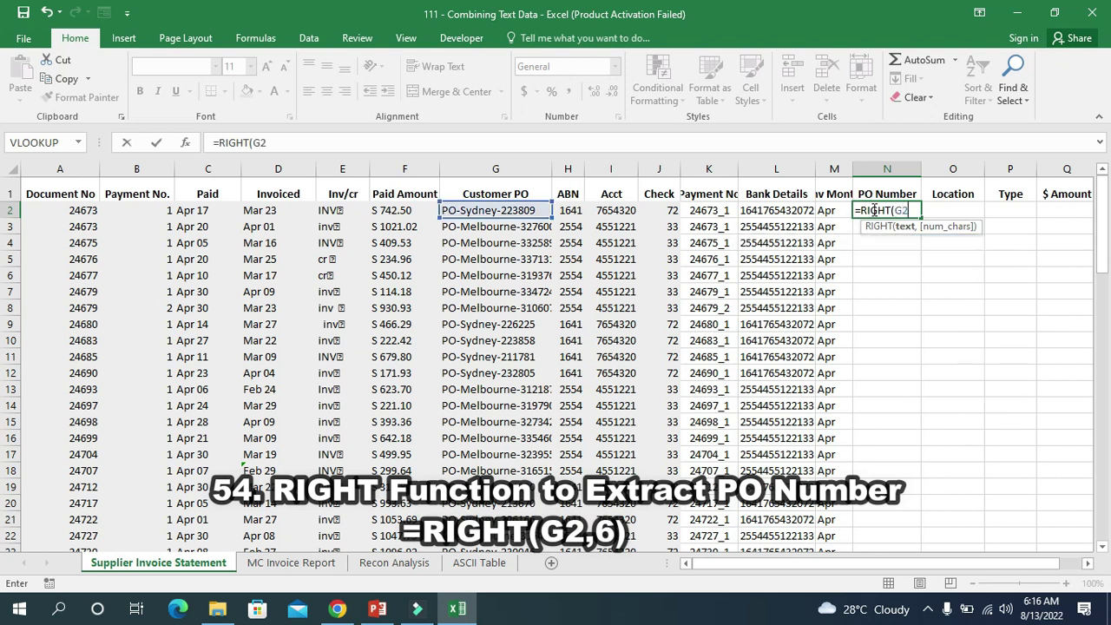
type(",6)")
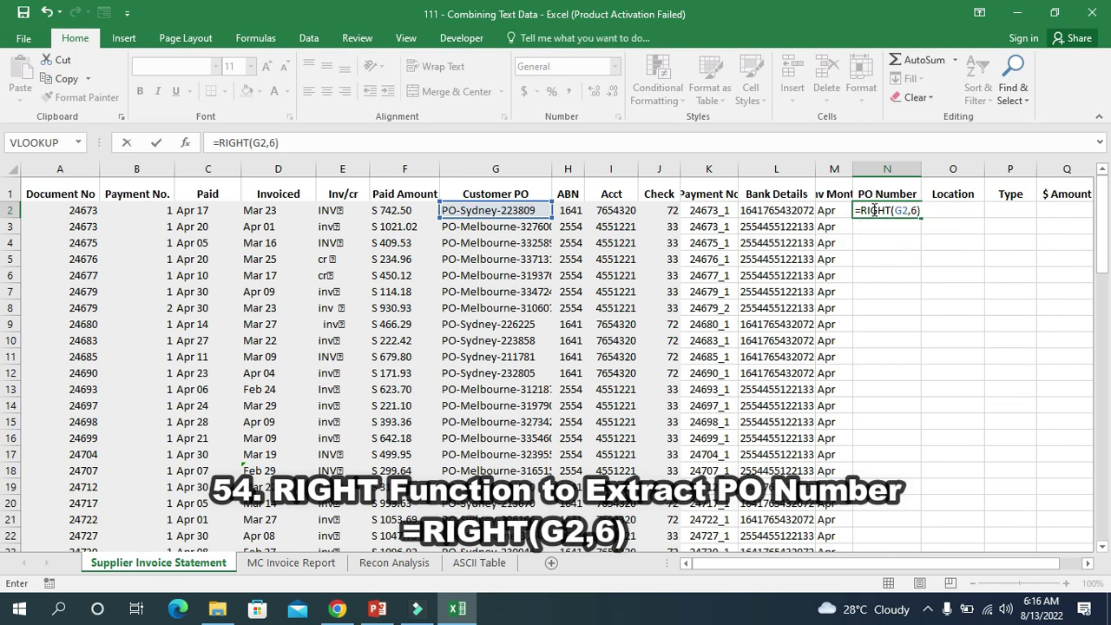
key("ctrl+Return")
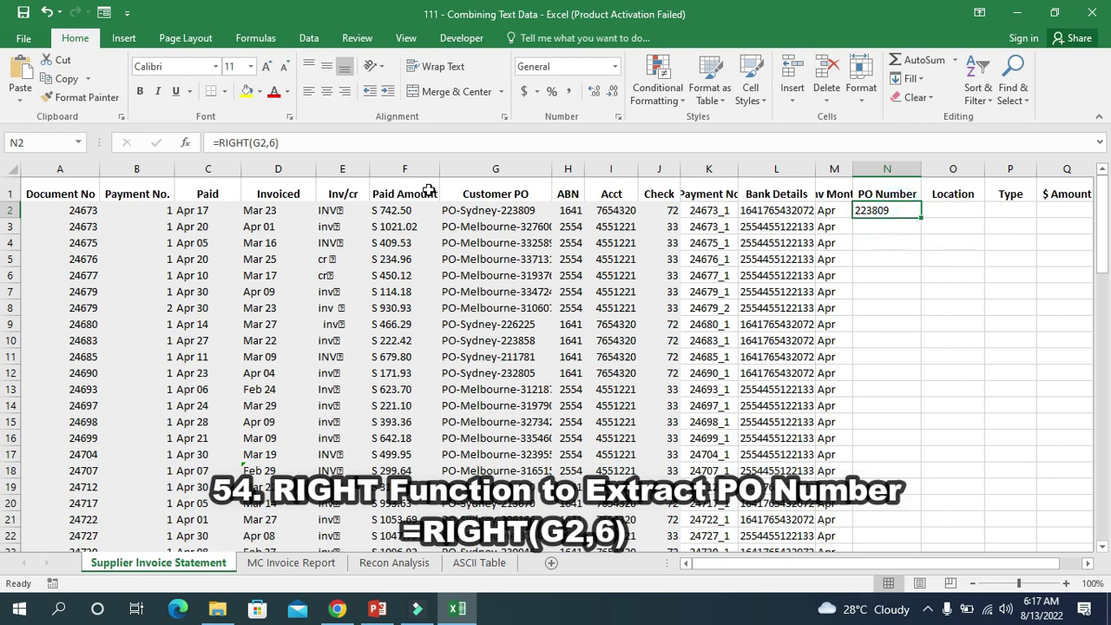
- Fill the N2 formula down the whole PO Number column
double_click(923, 218)
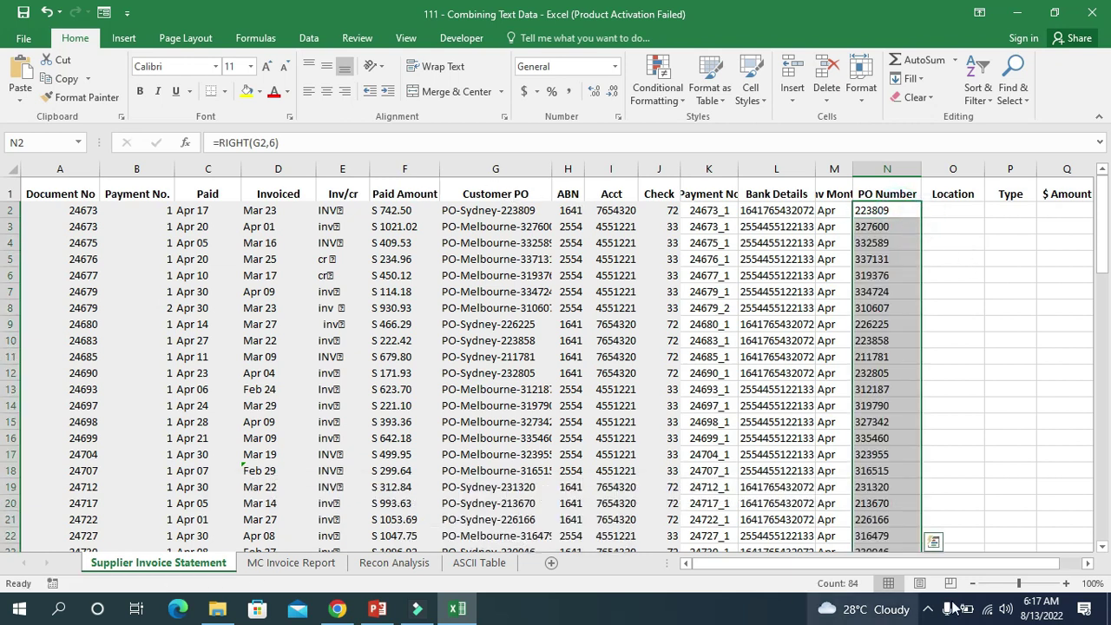
scroll(1039, 562, "right", 1)
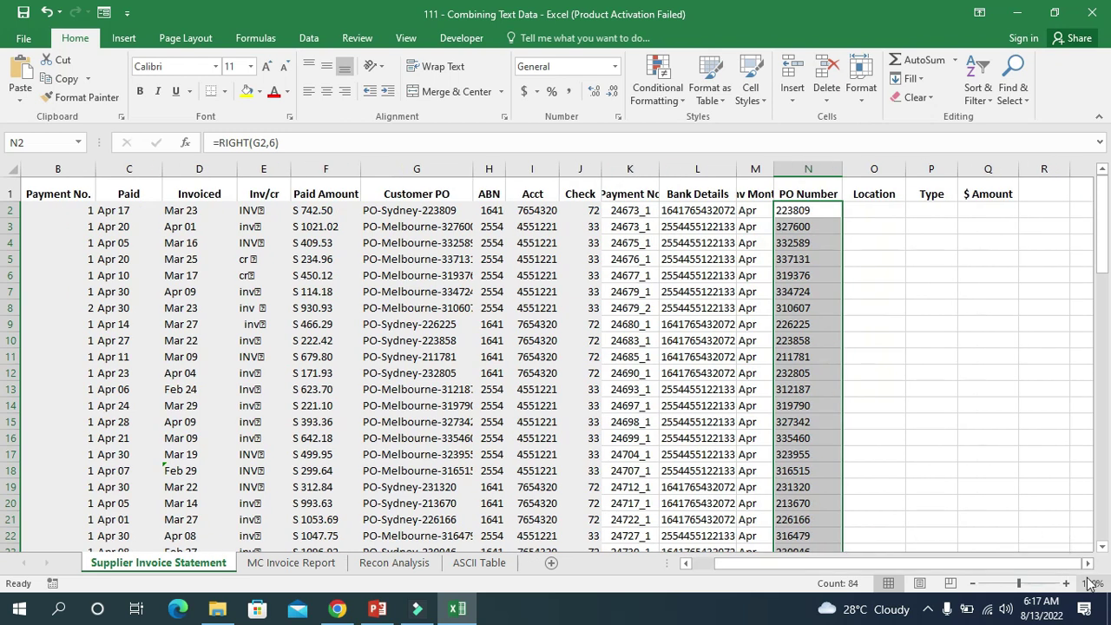
left_click(1065, 583)
left_click(1065, 583)
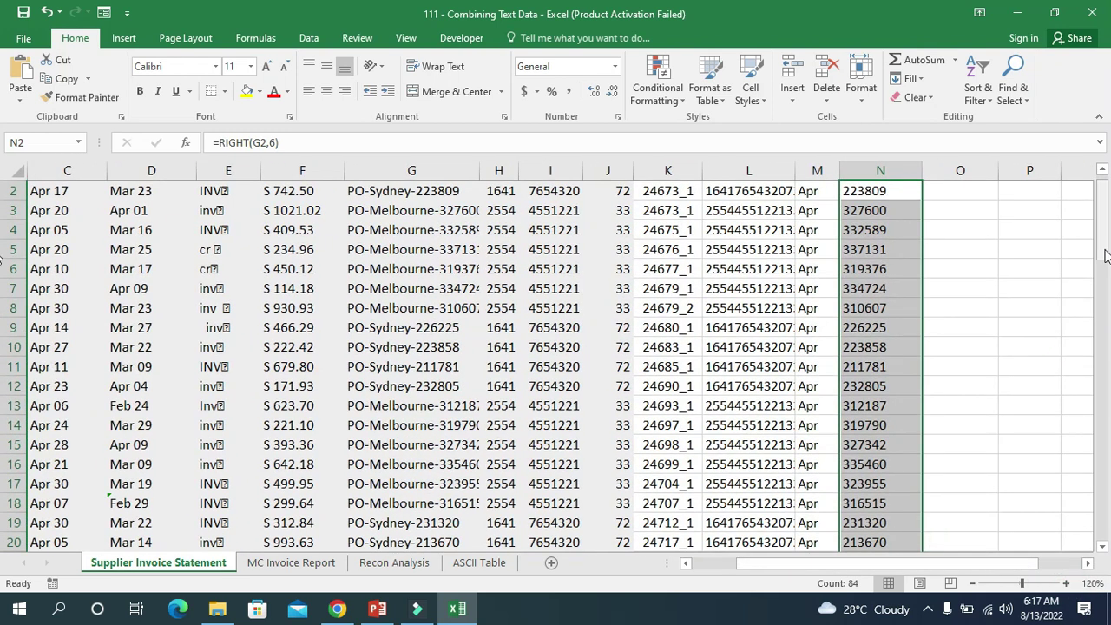
scroll(1098, 235, "up", 1)
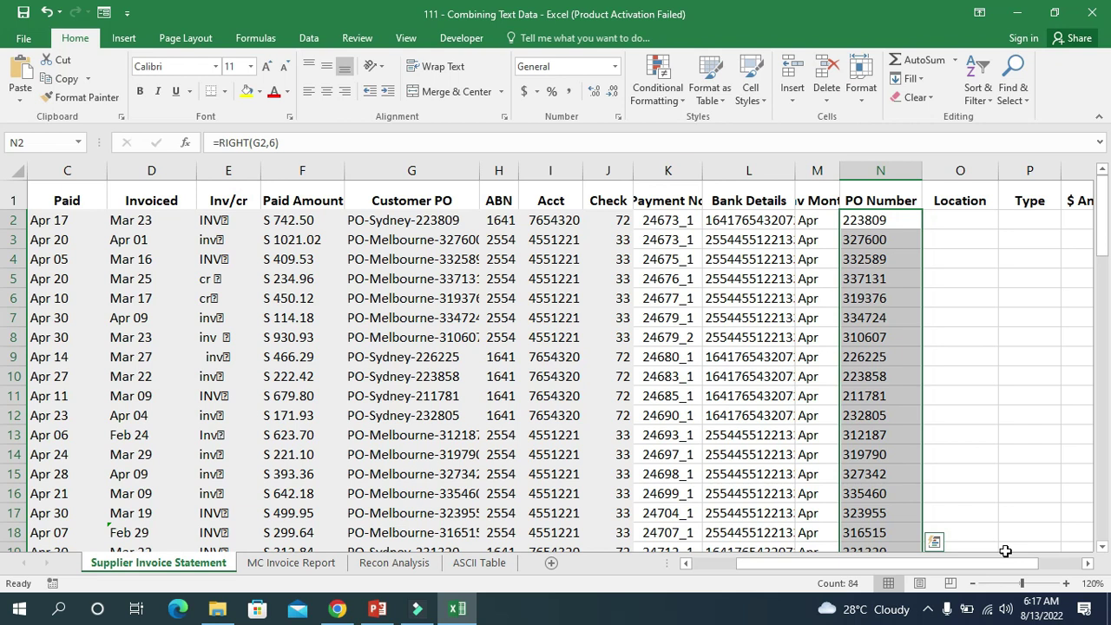
left_click(1086, 563)
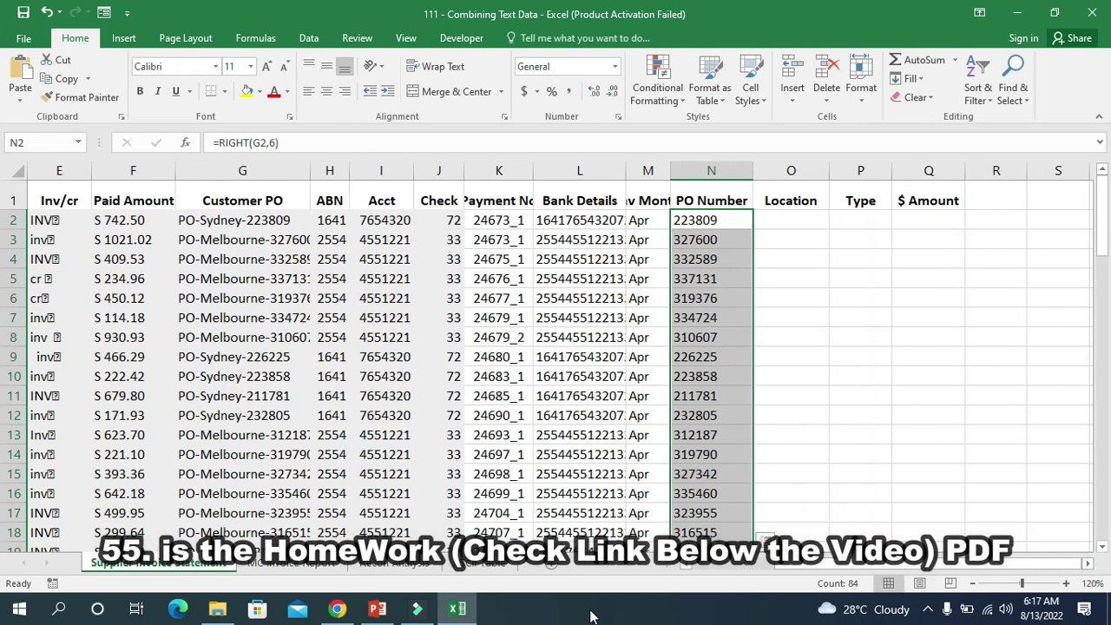
- Switch to PowerPoint to view slide 6 on extracting location initials with MID, and return to the Excel workbook
left_click(377, 608)
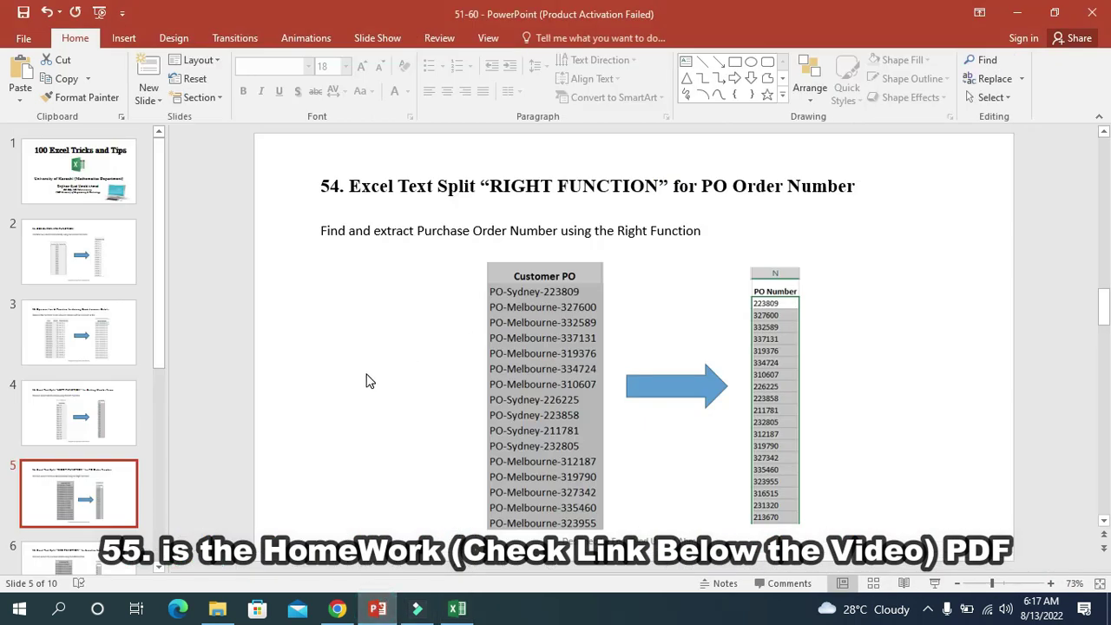
scroll(366, 381, "down", 1)
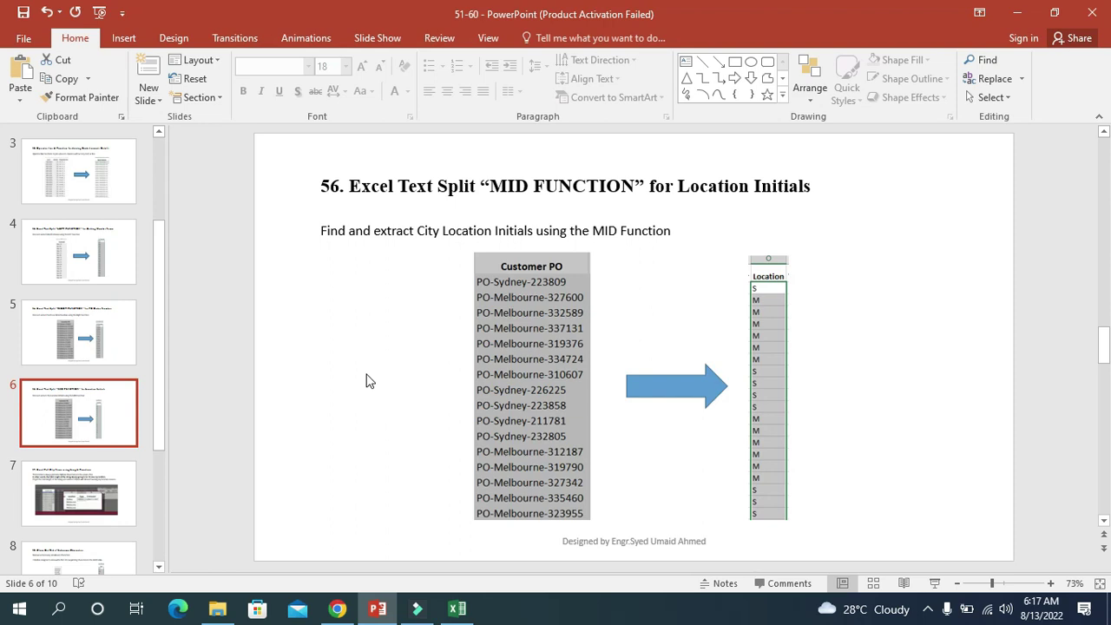
left_click(457, 608)
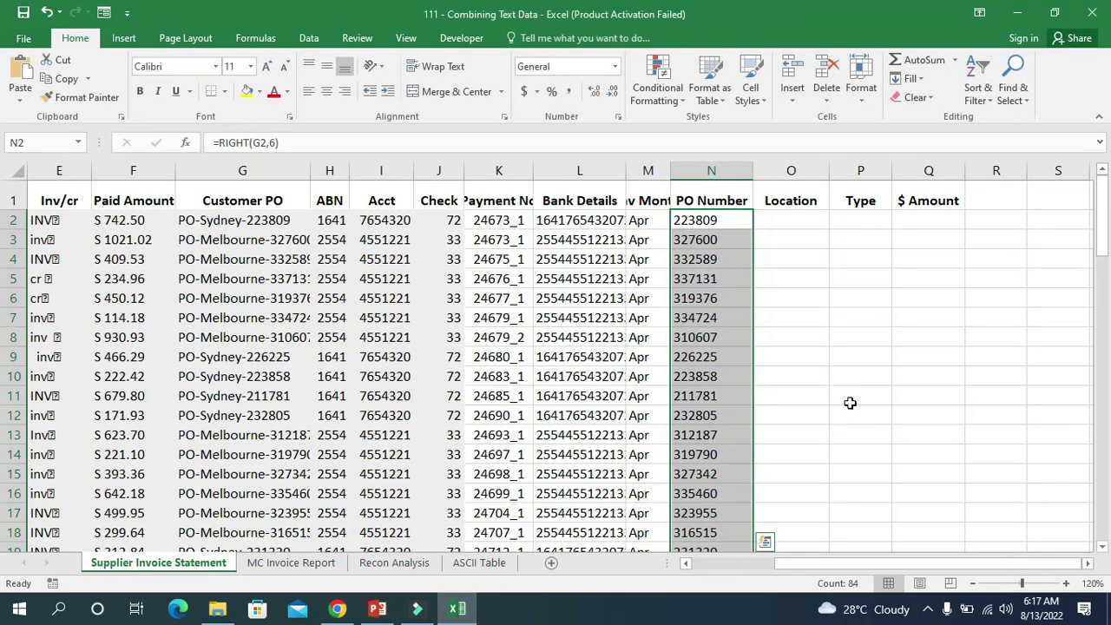
- Enter =MID(G2,4,1) in cell O2 to extract the city initial from Customer PO under Location
left_click(785, 221)
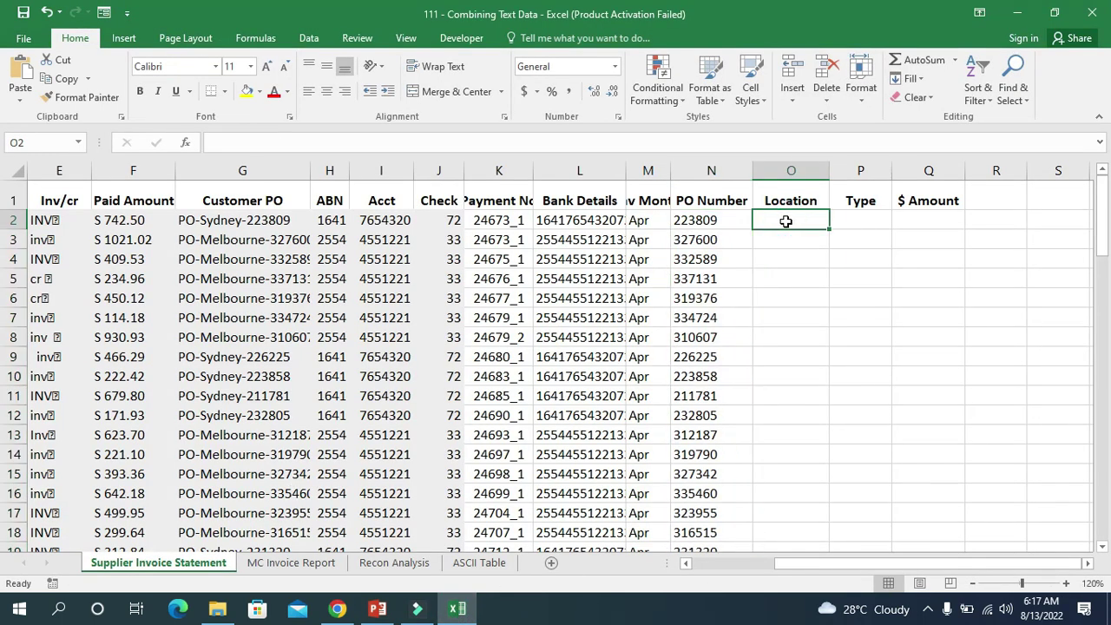
type("=MID(")
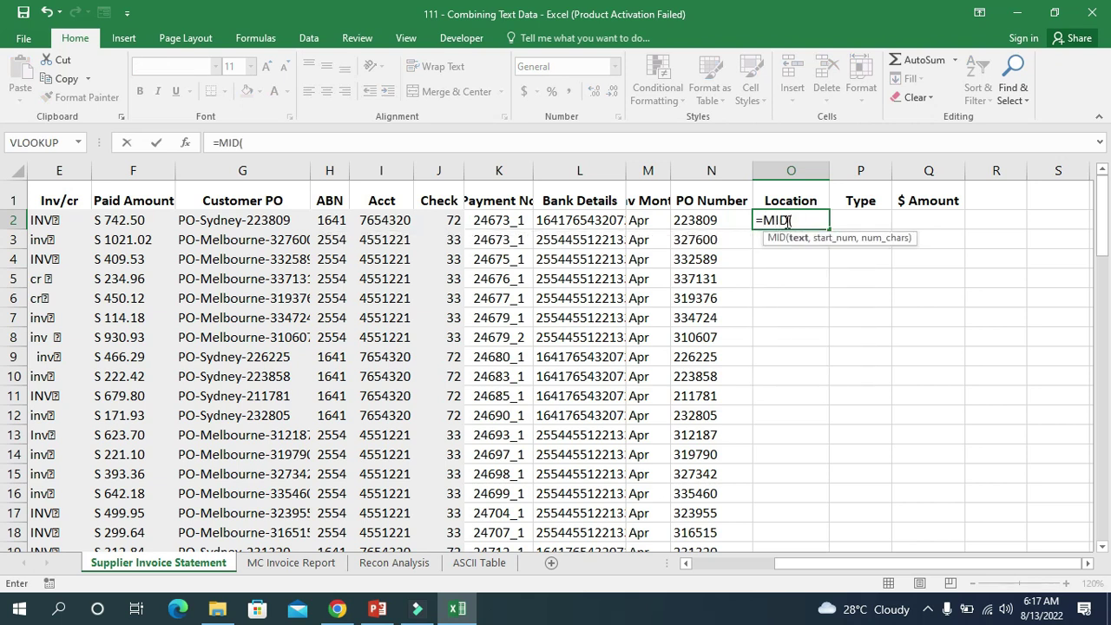
type("G2")
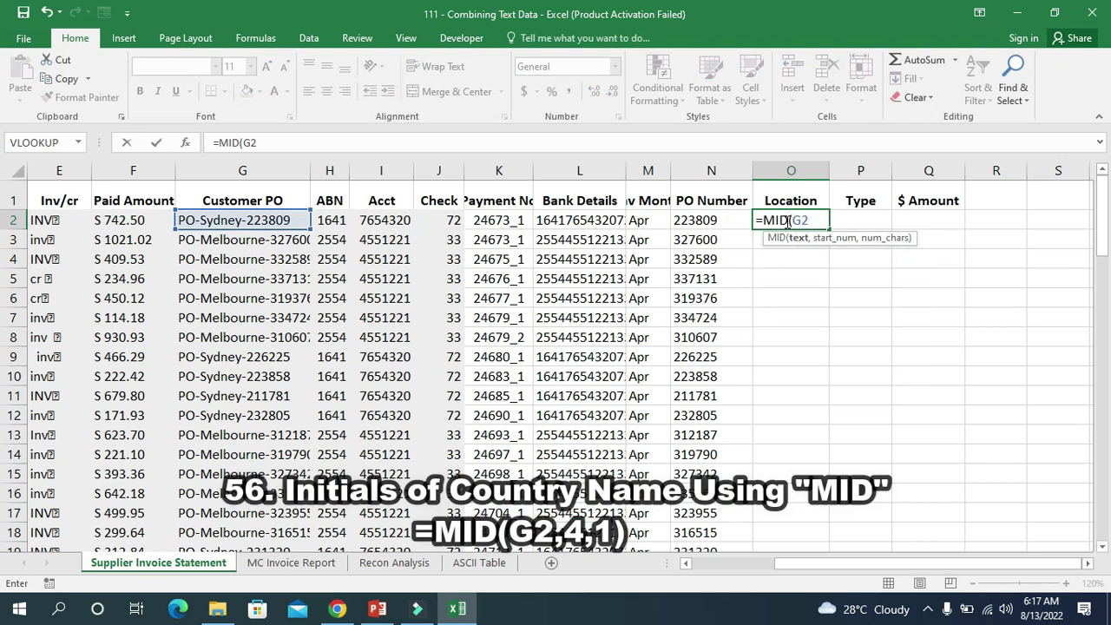
type(",")
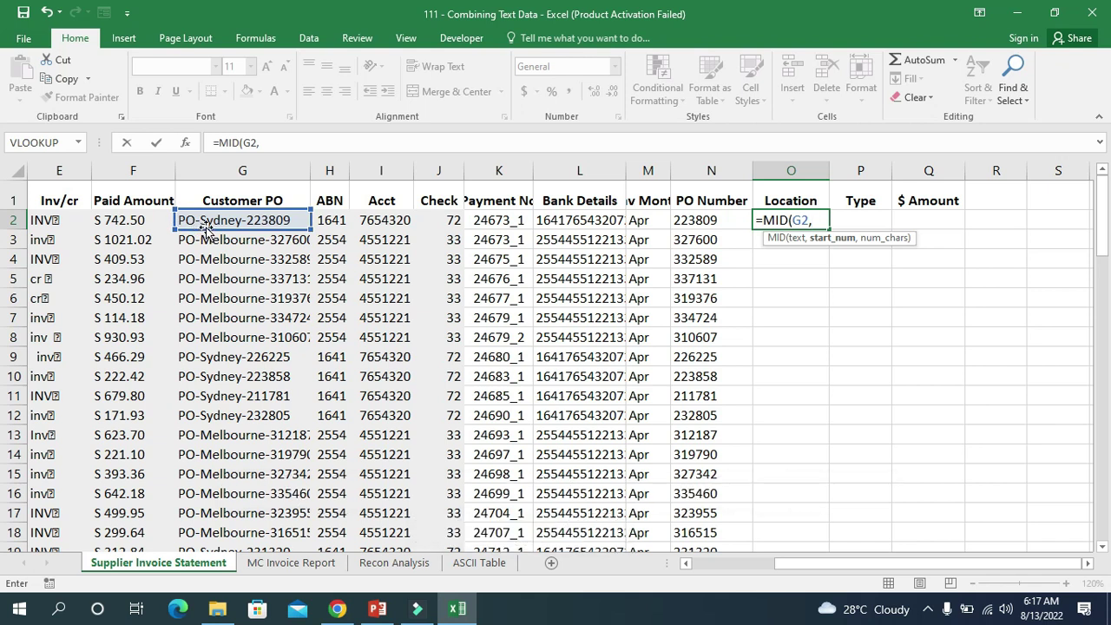
type("4")
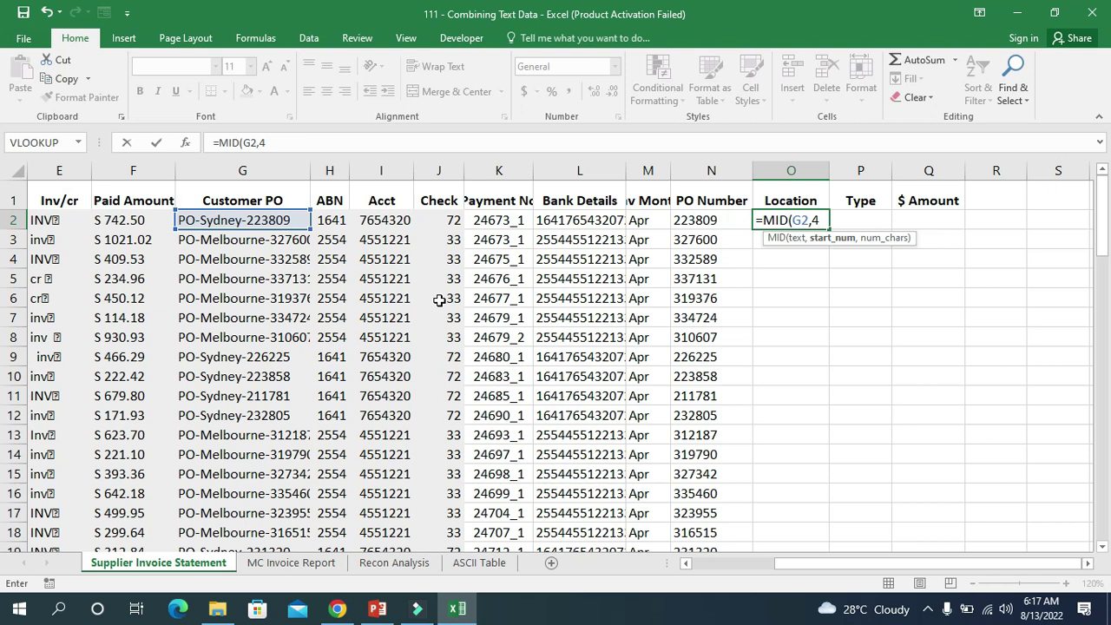
type(",1)")
key("Return")
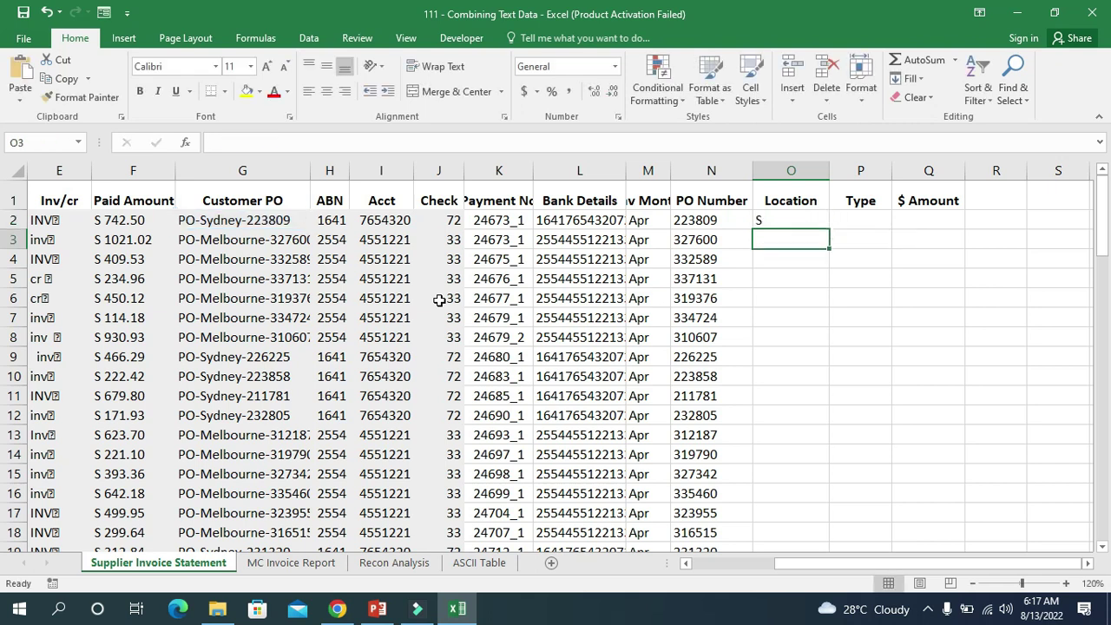
- Fill the O2 formula down the whole Location column
left_click(777, 208)
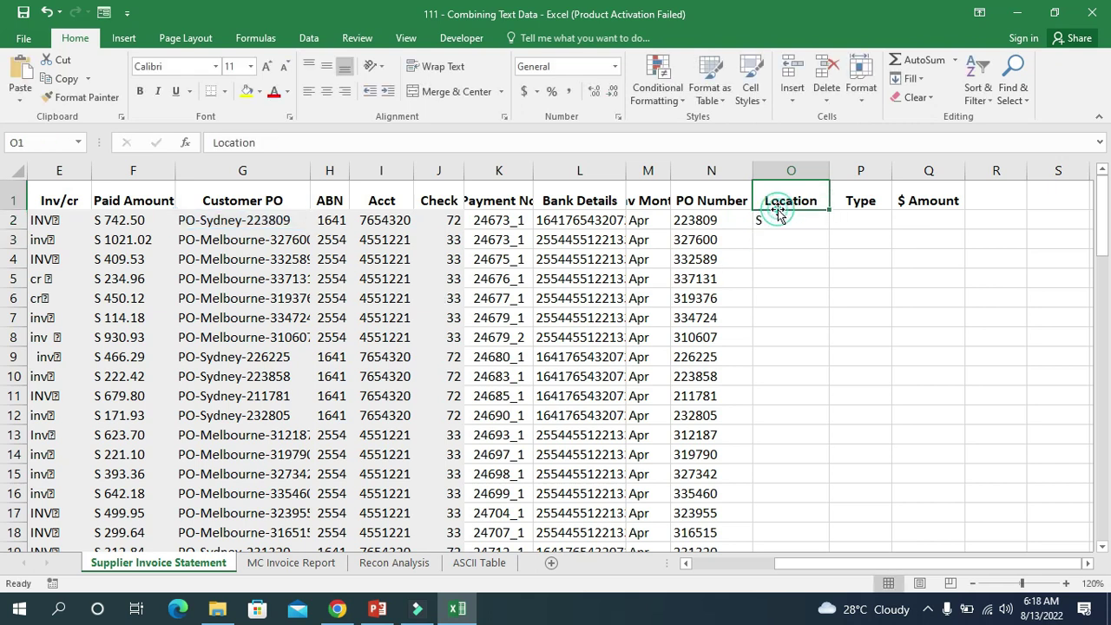
left_click(821, 221)
double_click(828, 229)
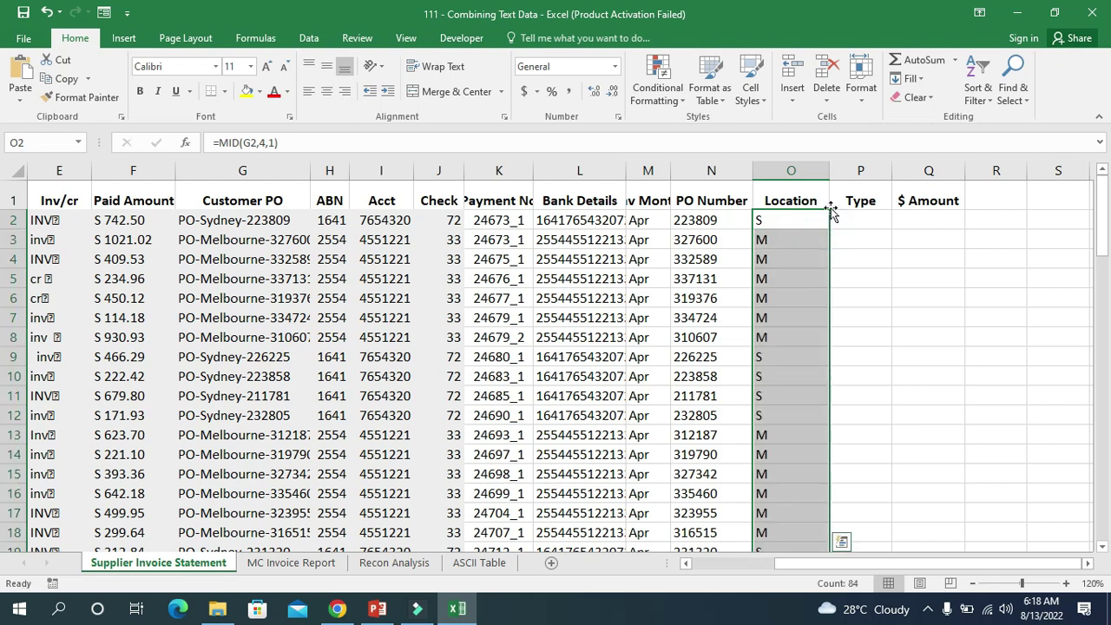
- Narrow the Location column to fit its header, and check slide 7 on full city names in PowerPoint before returning to Excel
left_click_drag(829, 170, 807, 171)
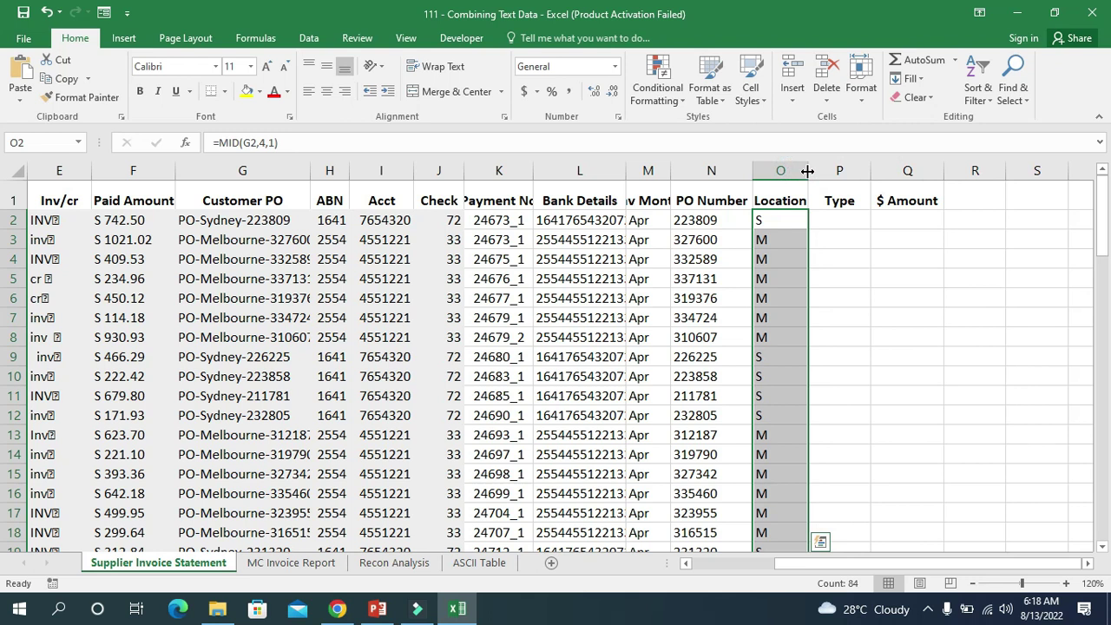
left_click(376, 611)
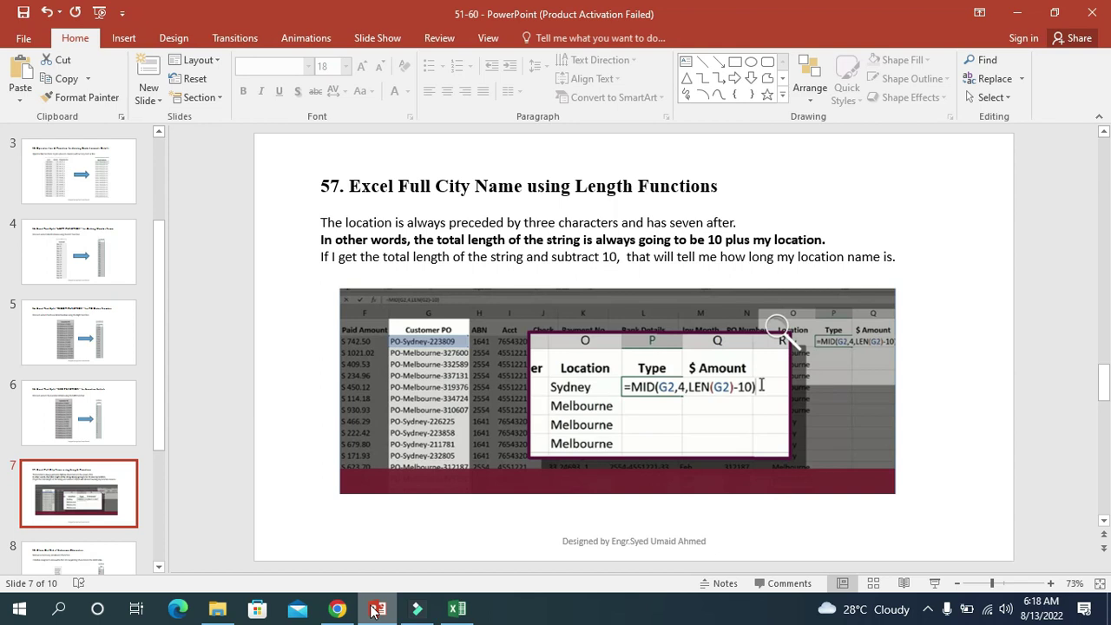
left_click(457, 608)
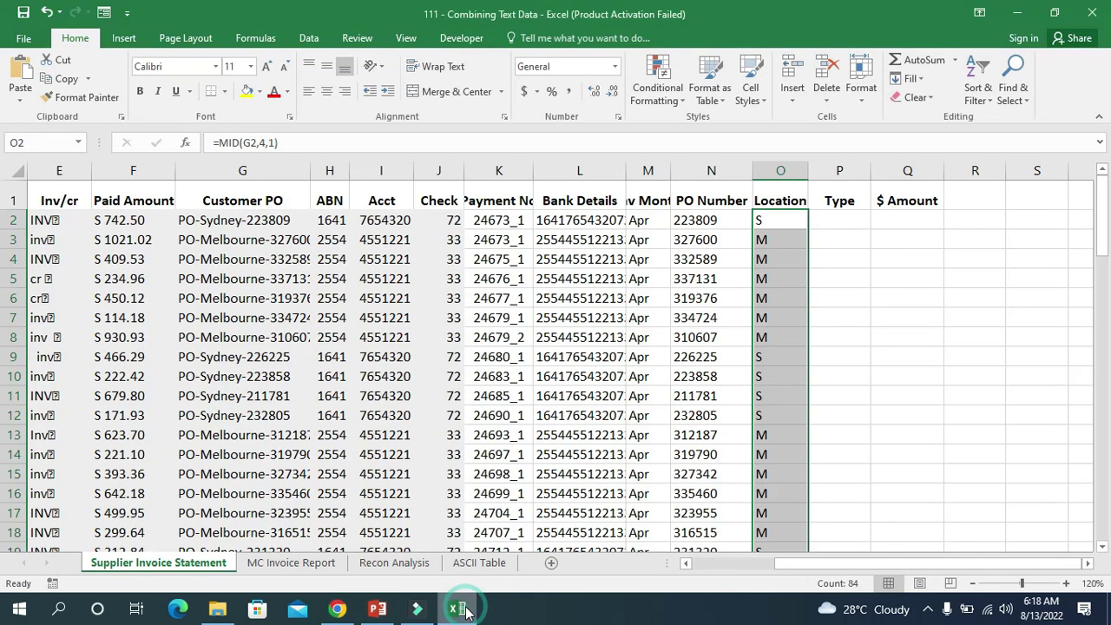
- Widen the Customer PO column to fit its entries and highlight the city, number suffix and PO- prefix inside cell G2
left_click(298, 223)
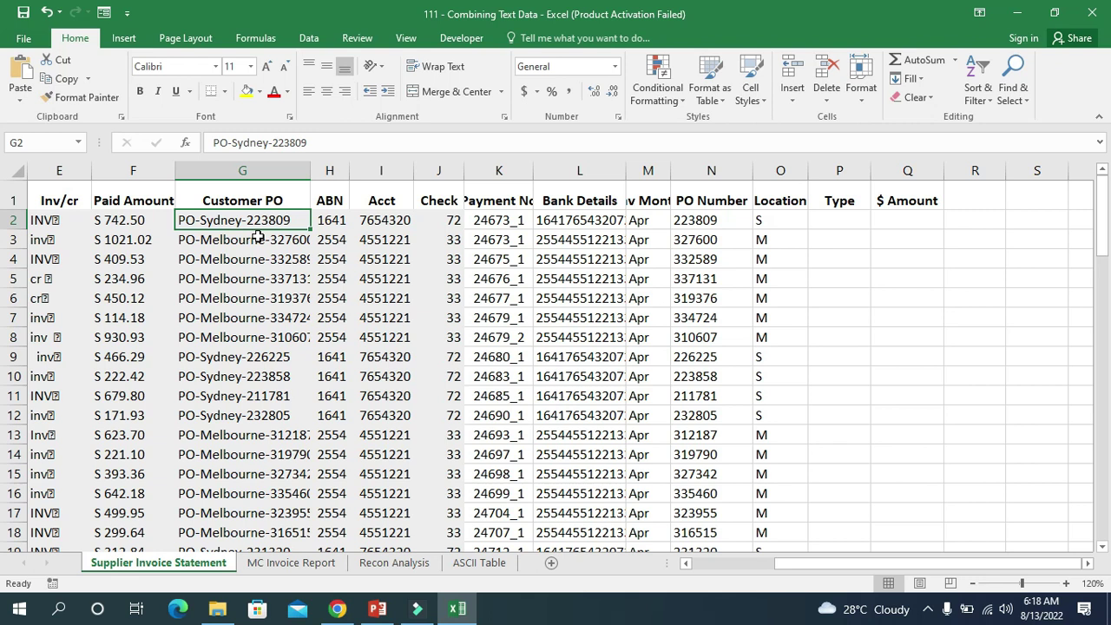
left_click_drag(309, 170, 327, 170)
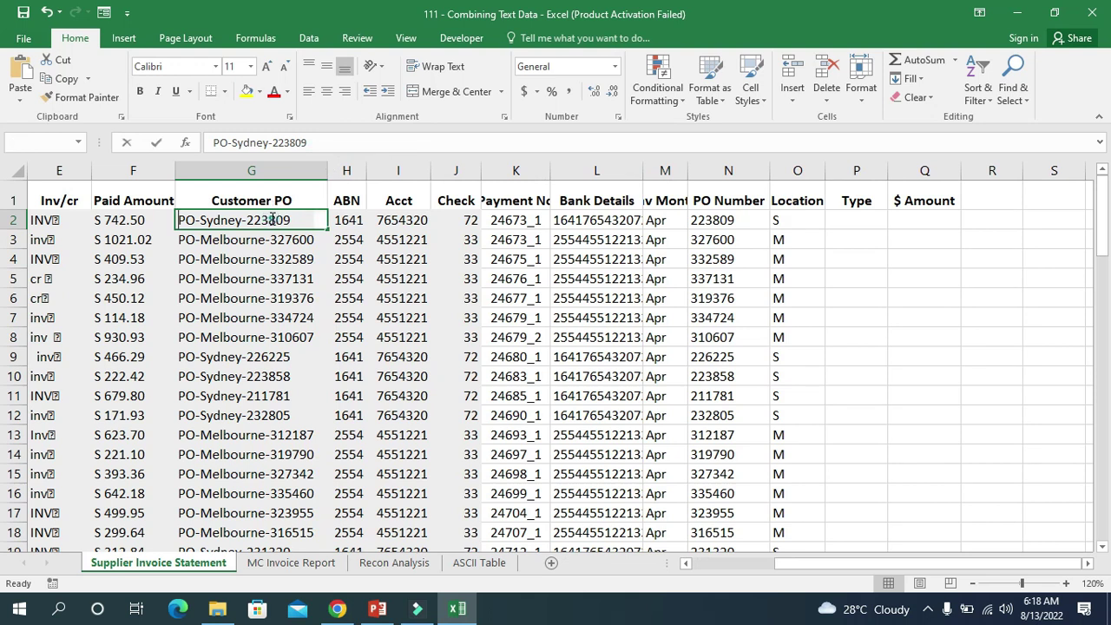
double_click(267, 220)
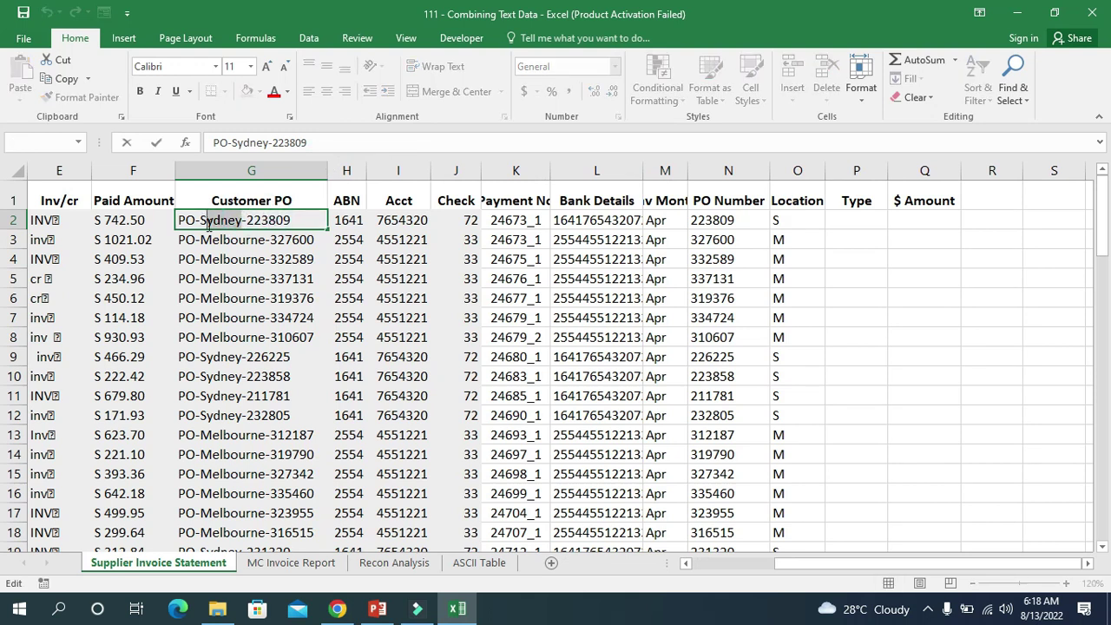
left_click(239, 221)
left_click_drag(241, 220, 291, 220)
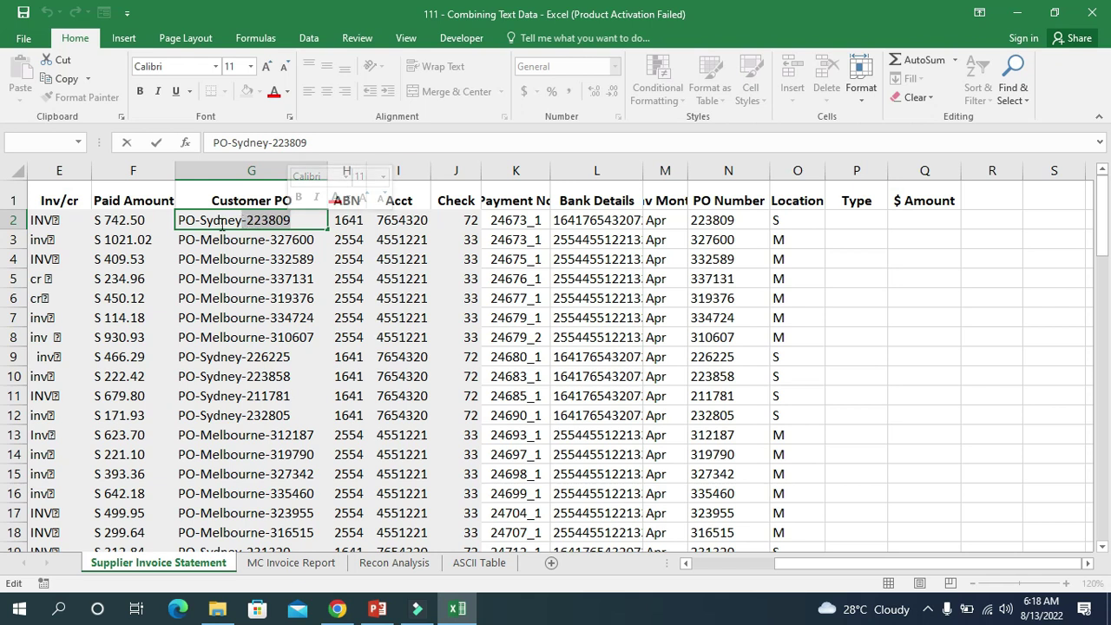
left_click_drag(178, 221, 198, 220)
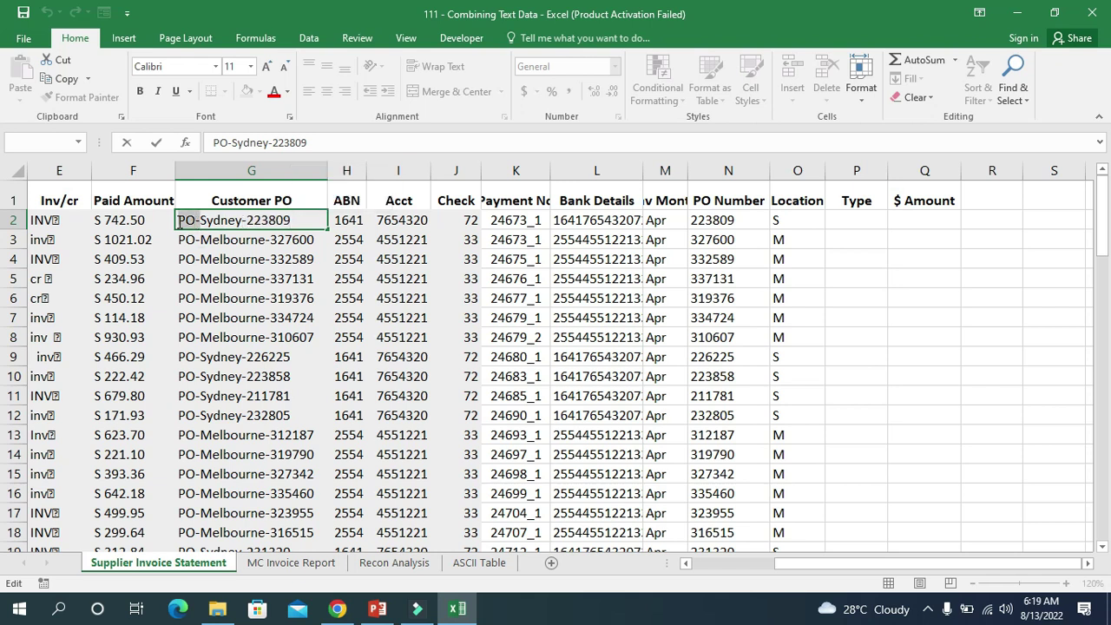
- Enter =LEN(G2)-10 in cell P2 under Type to calculate the length of the city name, checking the PowerPoint slide for reference
left_click(859, 217)
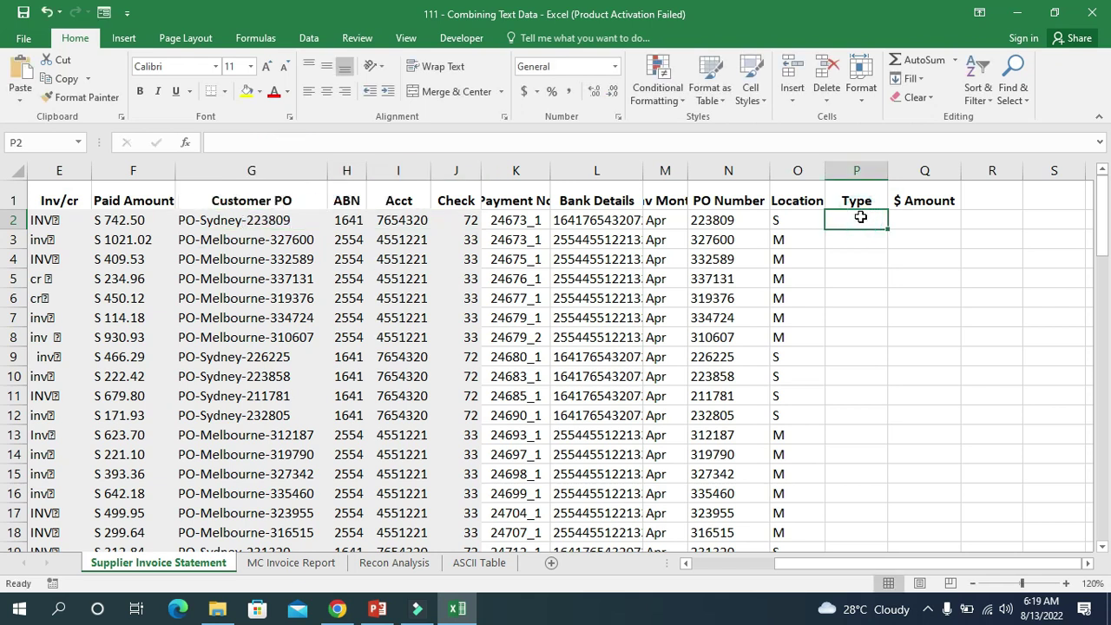
left_click(373, 612)
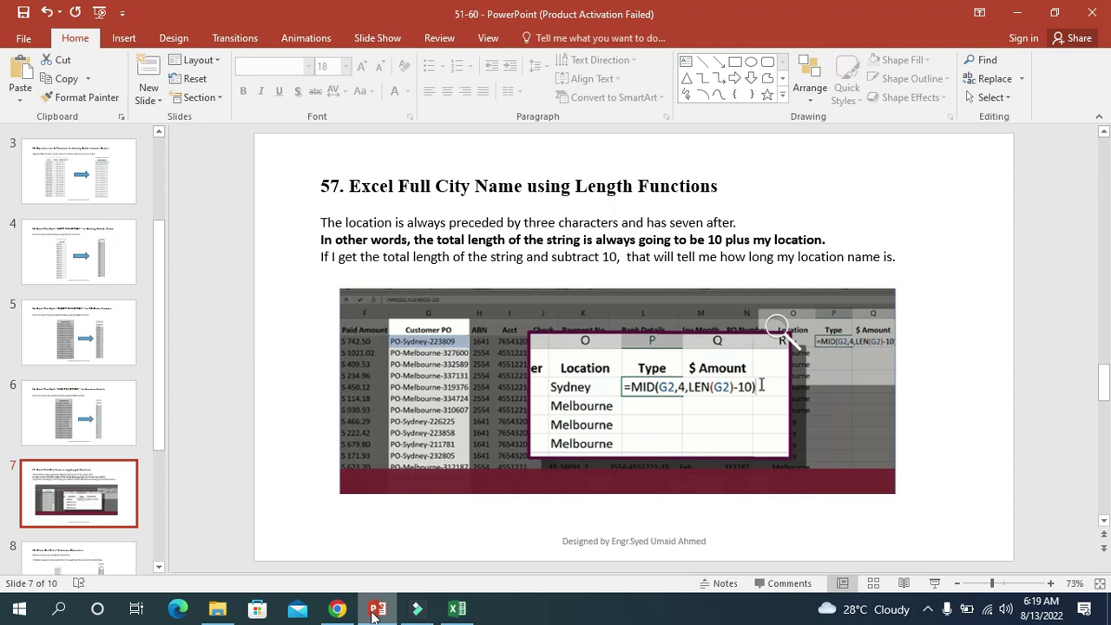
left_click(375, 611)
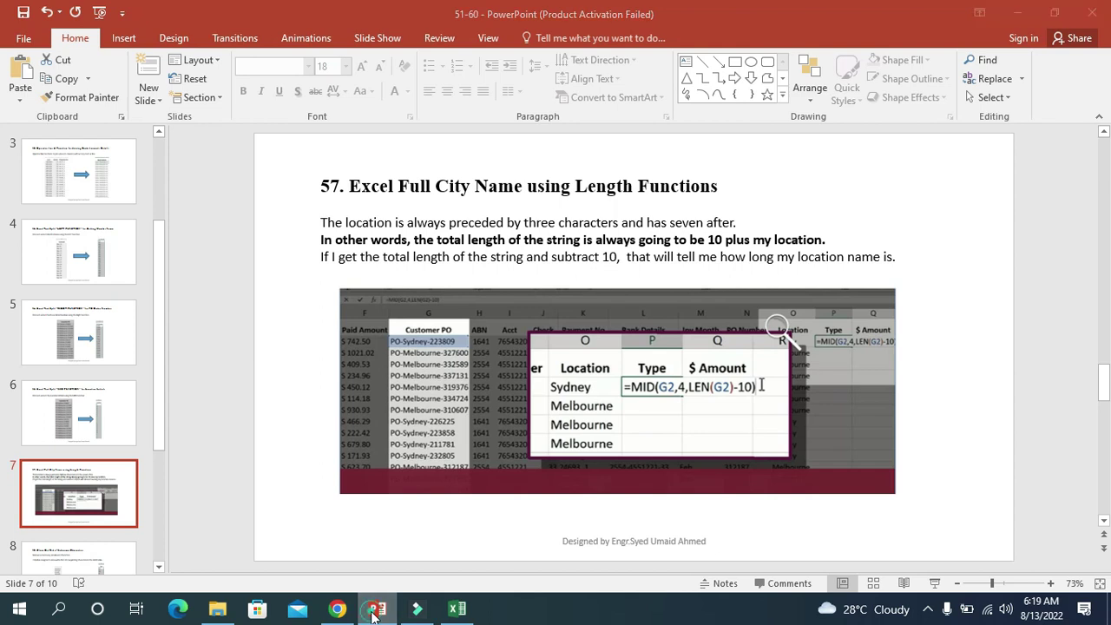
type("=LE")
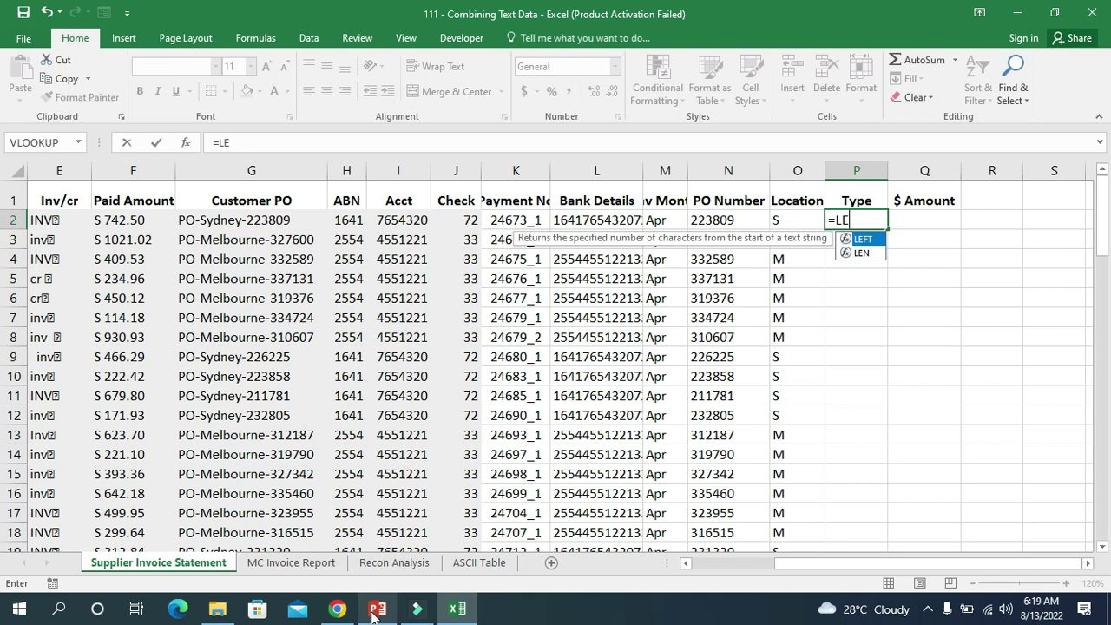
type("N(")
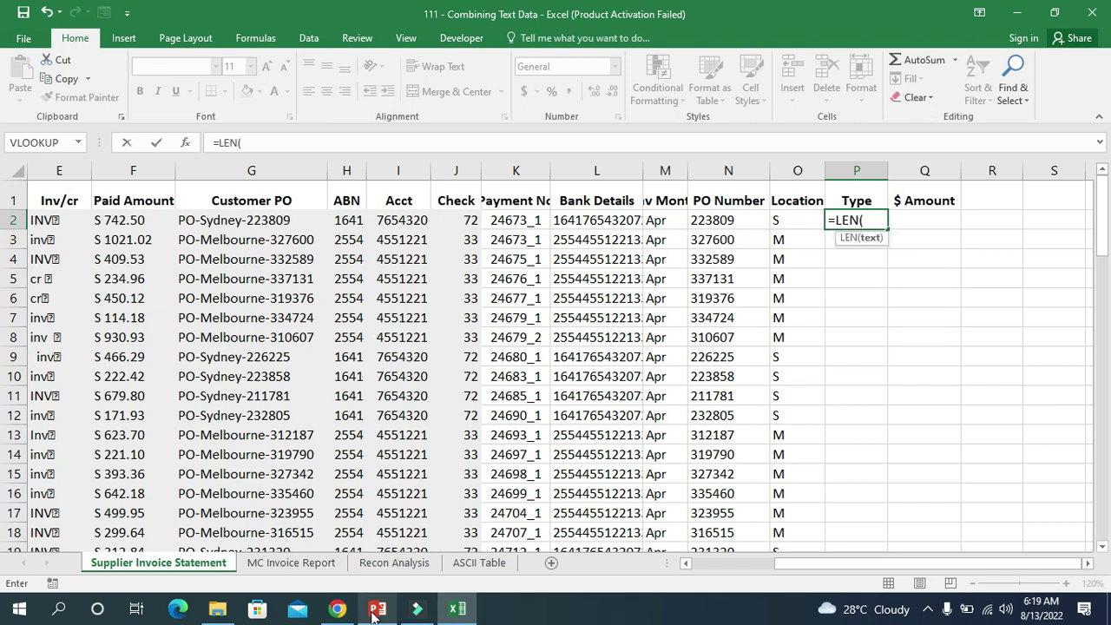
type("G@")
key("BackSpace")
type("2)")
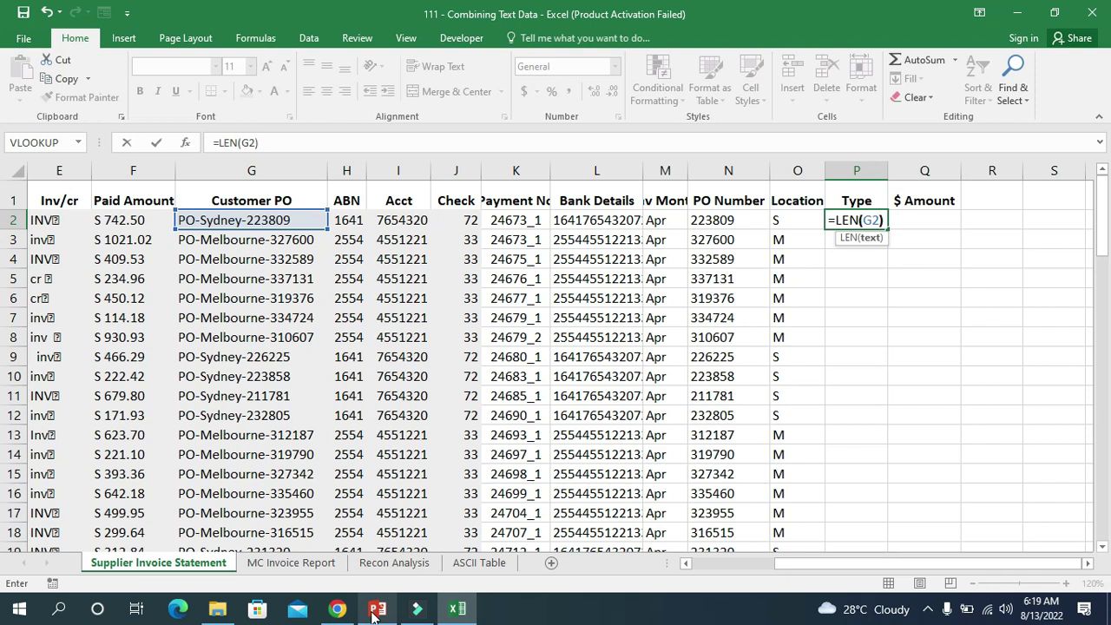
type("-10")
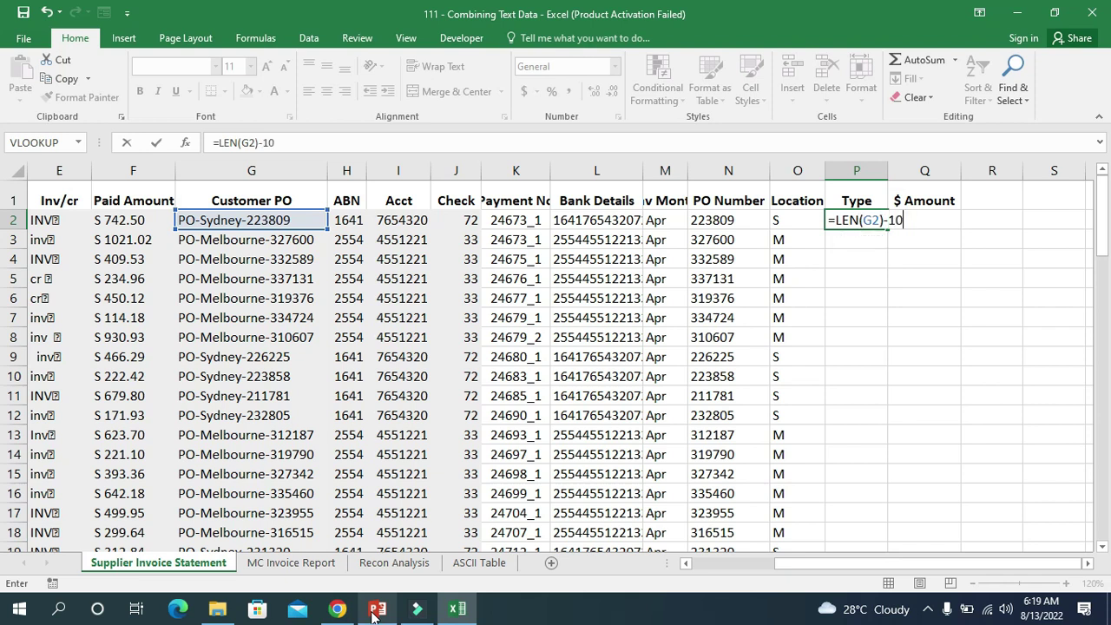
key("Return")
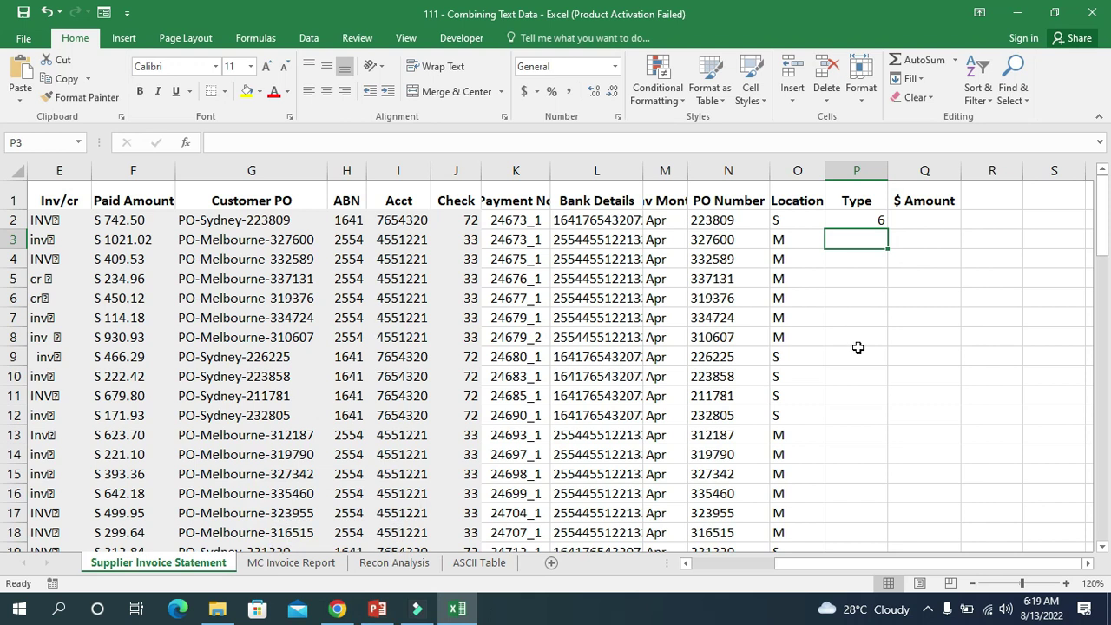
- Clear the LEN formula from cell P2
double_click(871, 221)
key("Left")
key("Left")
key("Left")
key("Left")
key("Left")
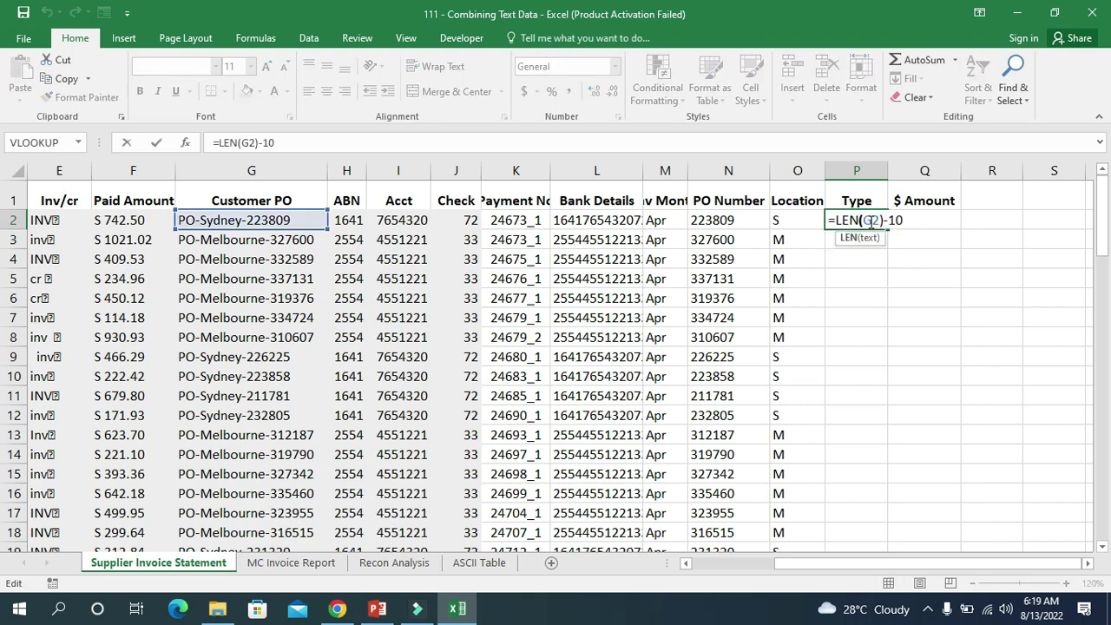
key("shift+Right")
key("shift+Right")
key("shift+Right")
key("shift+Right")
key("shift+Right")
key("shift+Right")
key("shift+Right")
key("shift+Right")
key("shift+Right")
key("shift+Right")
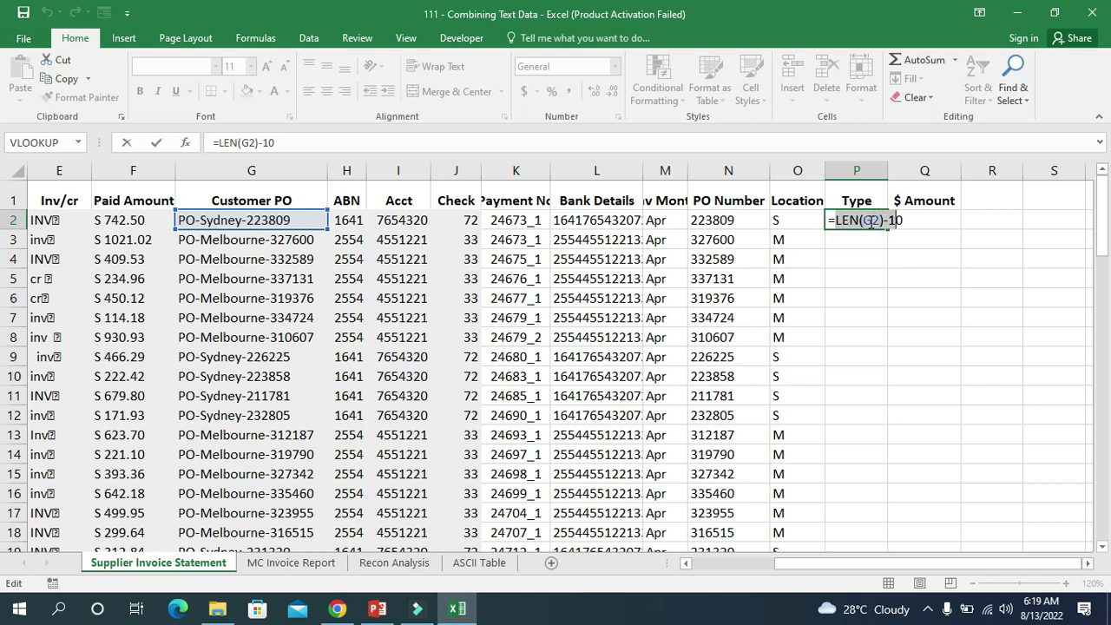
key("BackSpace")
key("BackSpace")
key("Return")
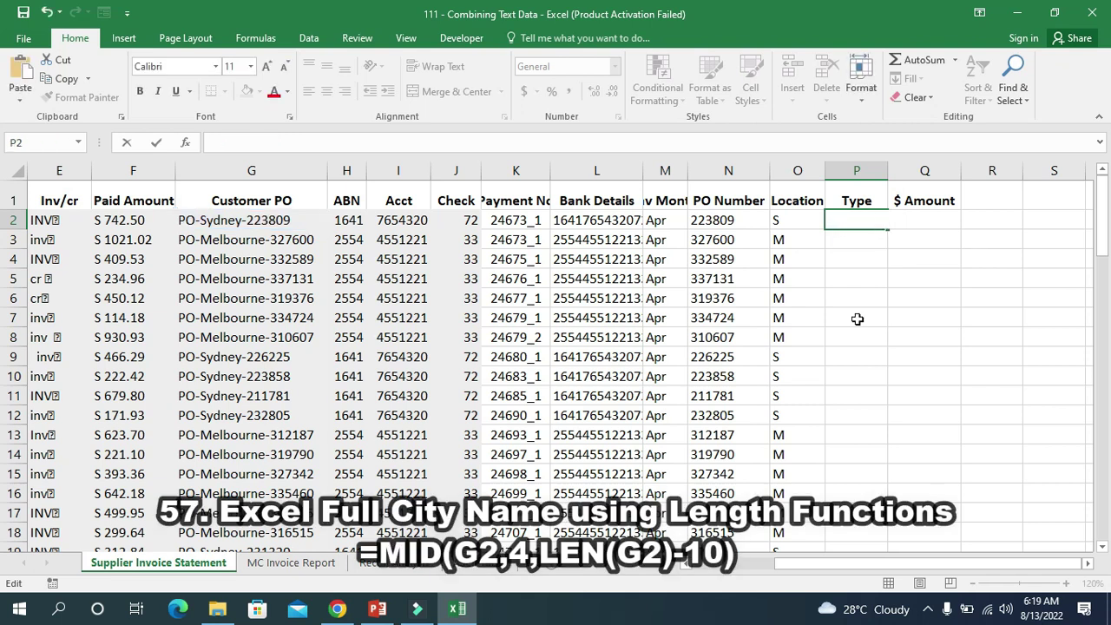
left_click(872, 358)
- Widen the Type column and enter =MID(G2,4,LEN(G2)-10) in cell P2 to extract the full city name from Customer PO
left_click(846, 226)
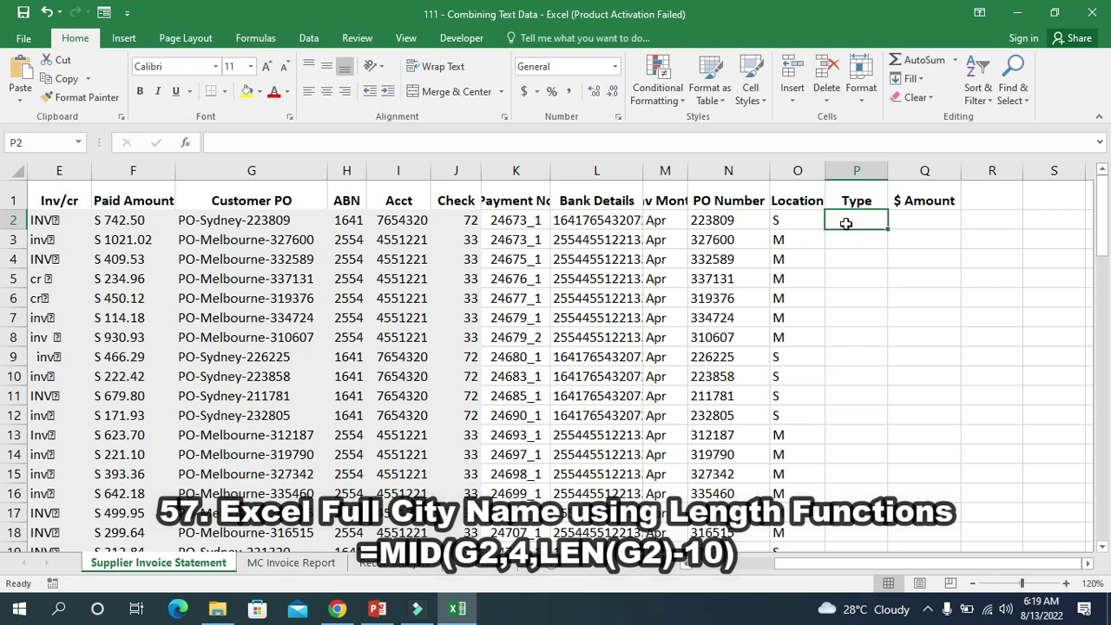
left_click_drag(884, 177, 942, 177)
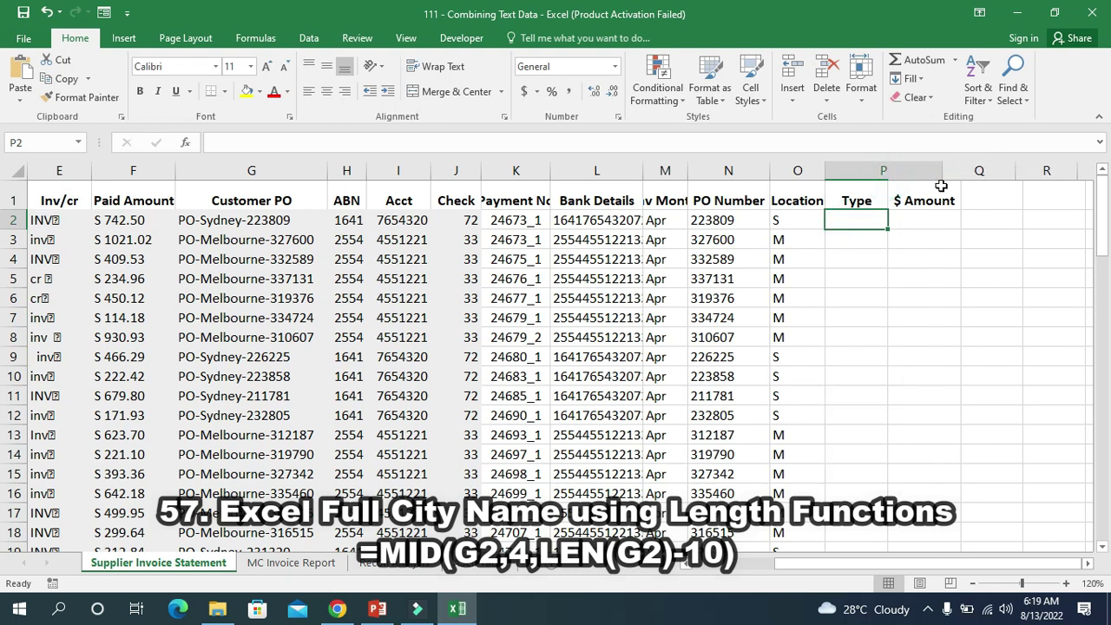
type("=MID")
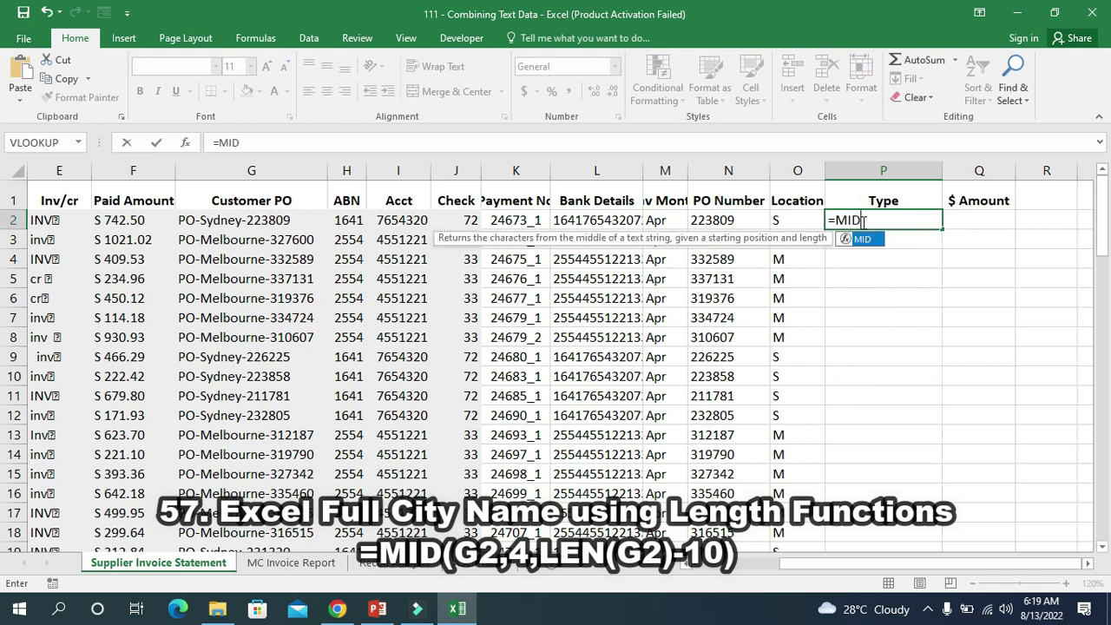
type("(")
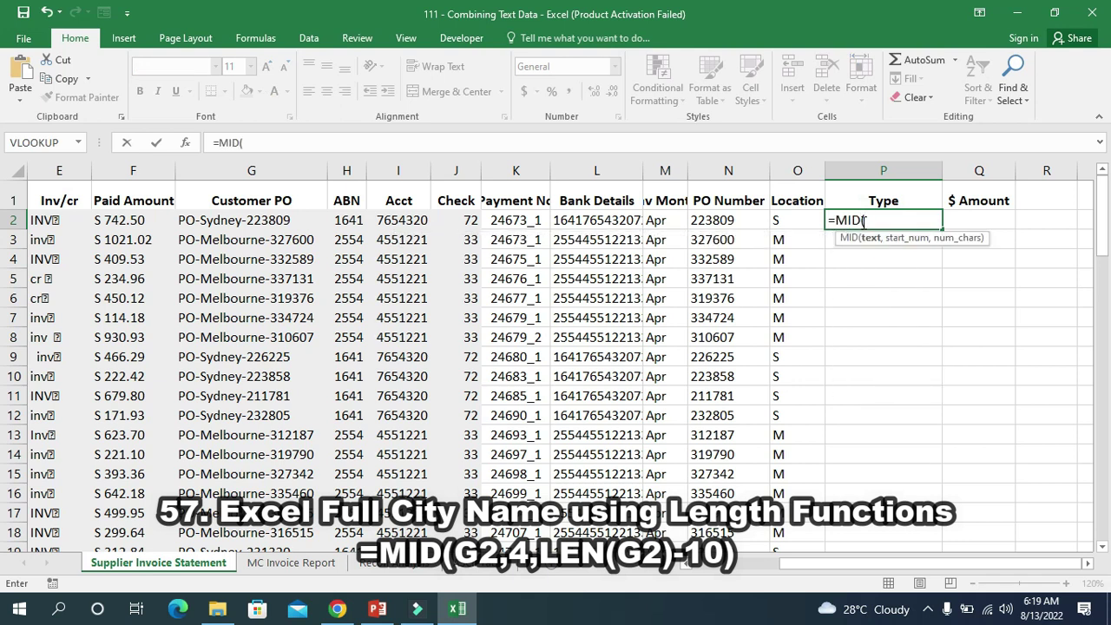
type("G2")
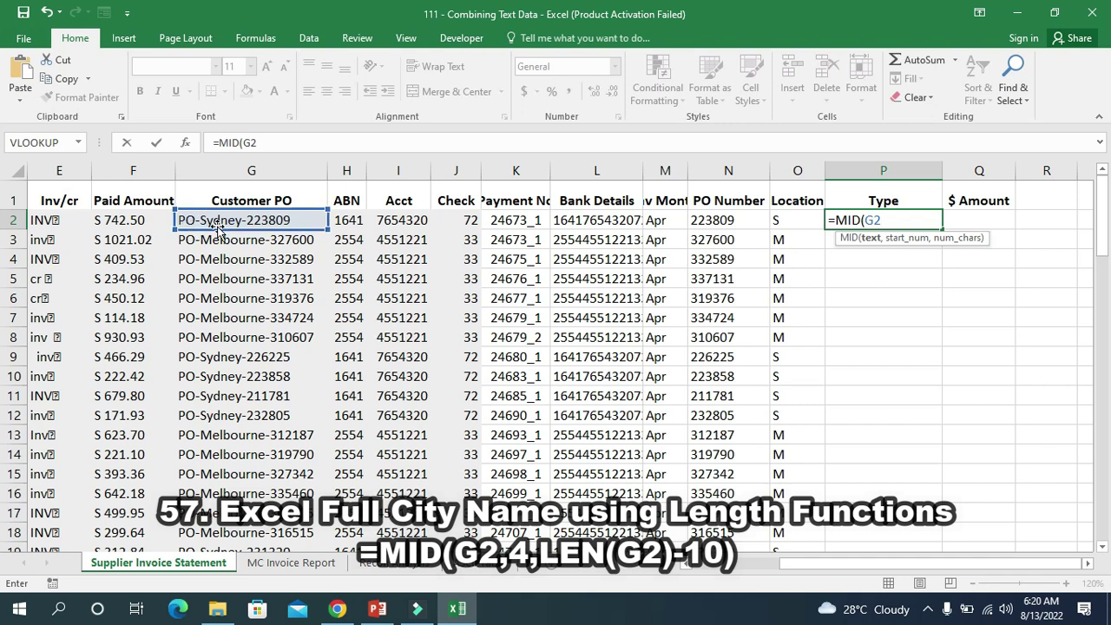
left_click(361, 616)
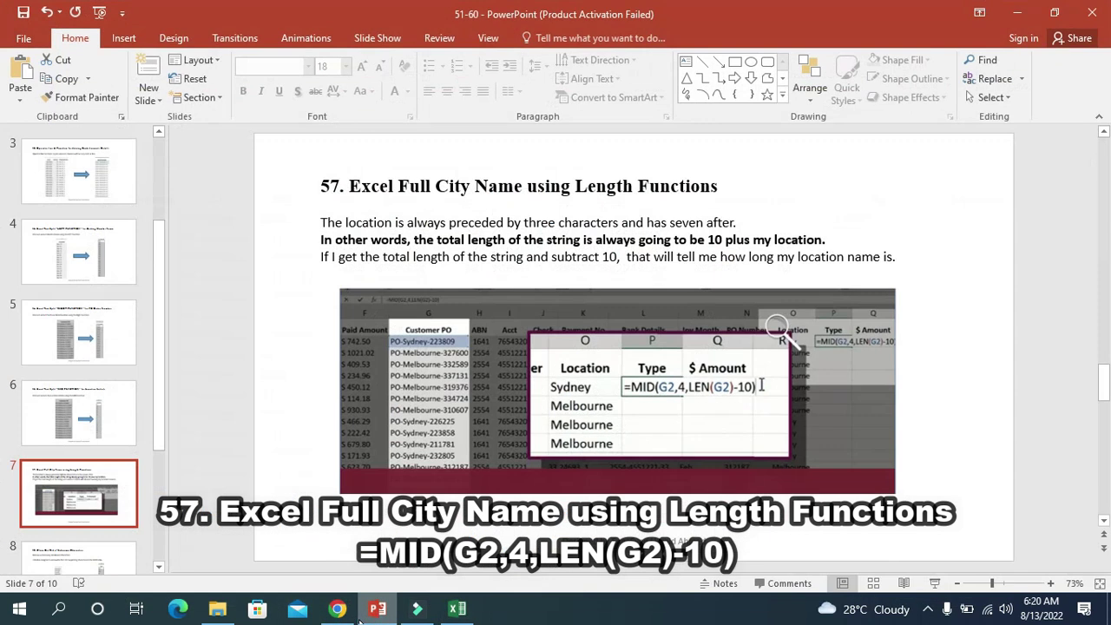
left_click(360, 621)
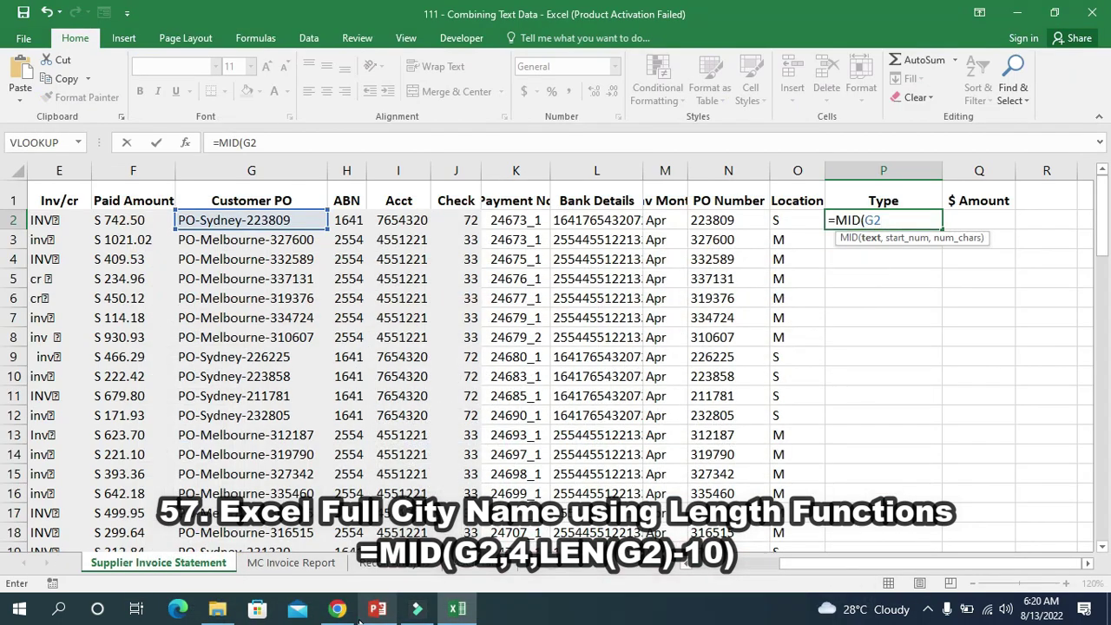
type(",4,")
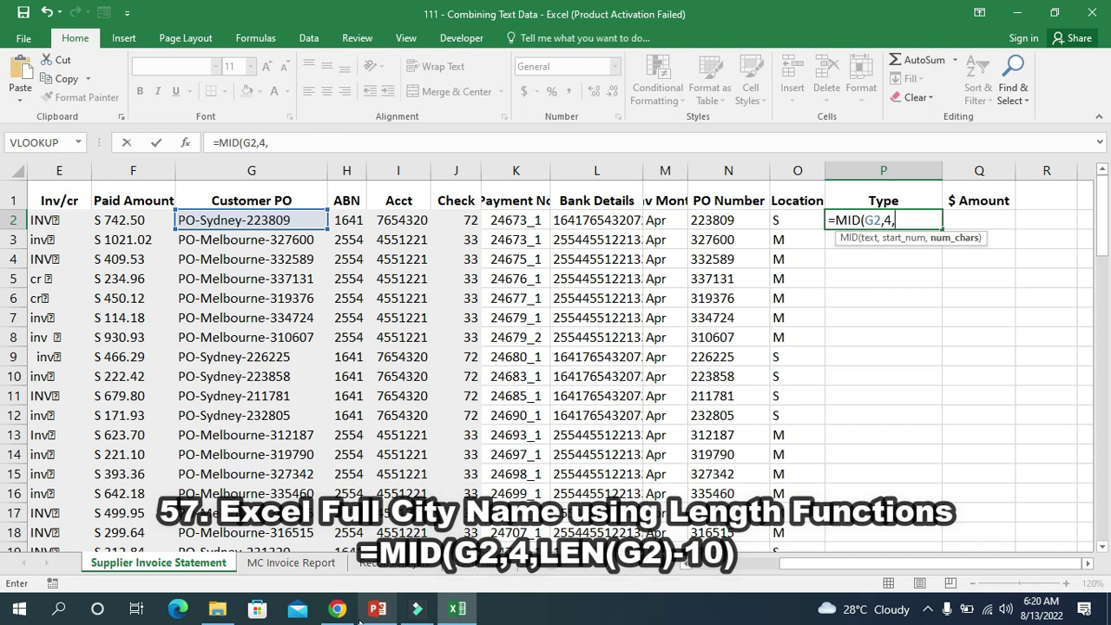
type("LEN(G2)-10")
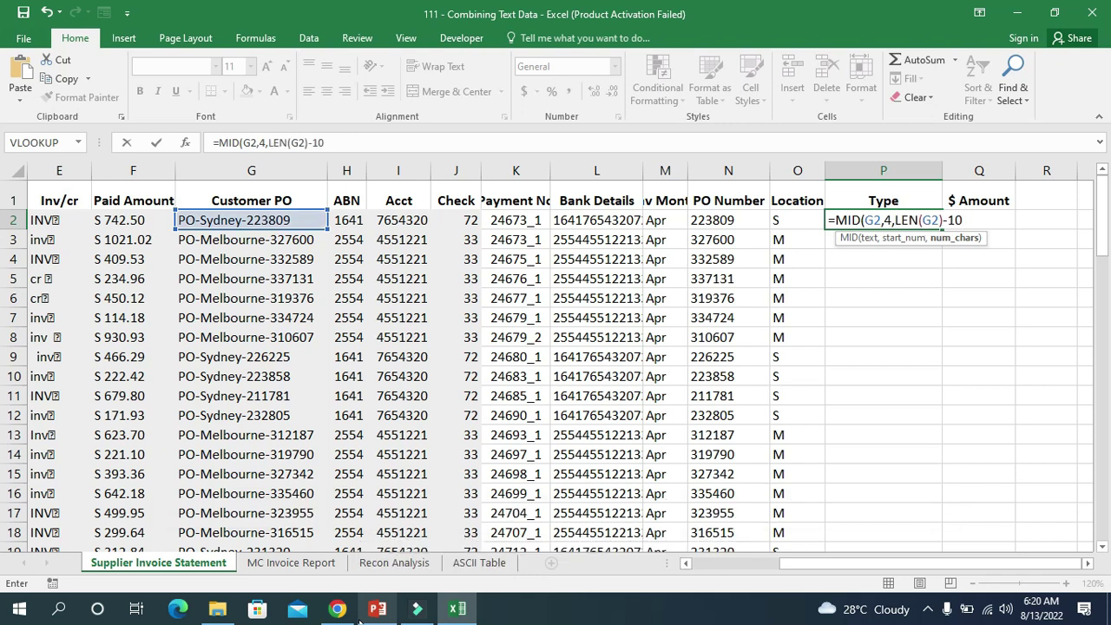
type(")")
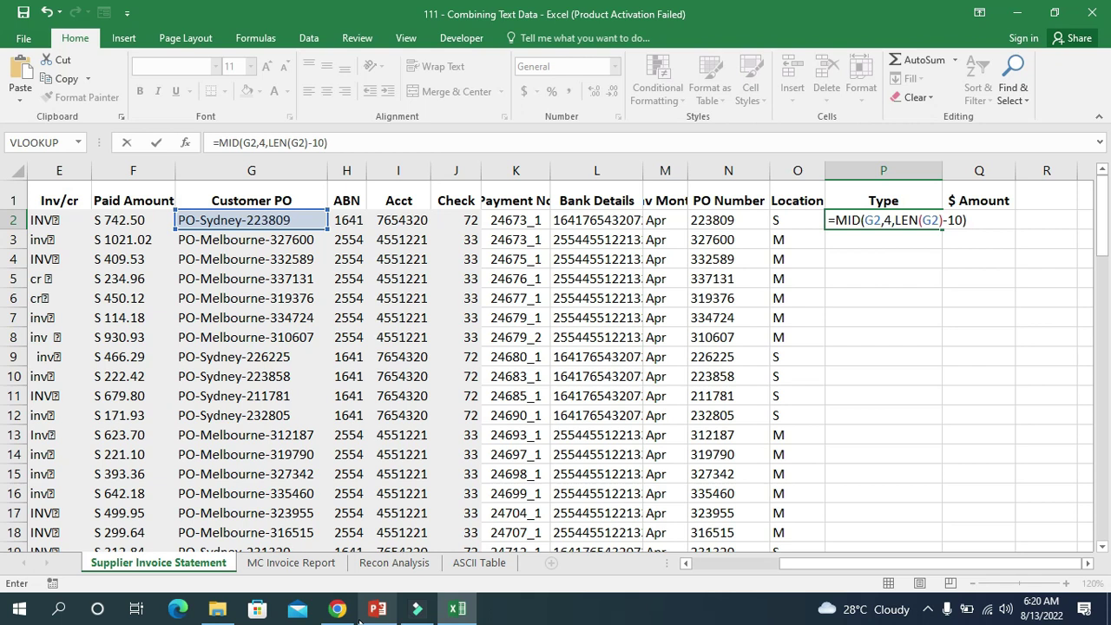
key("Return")
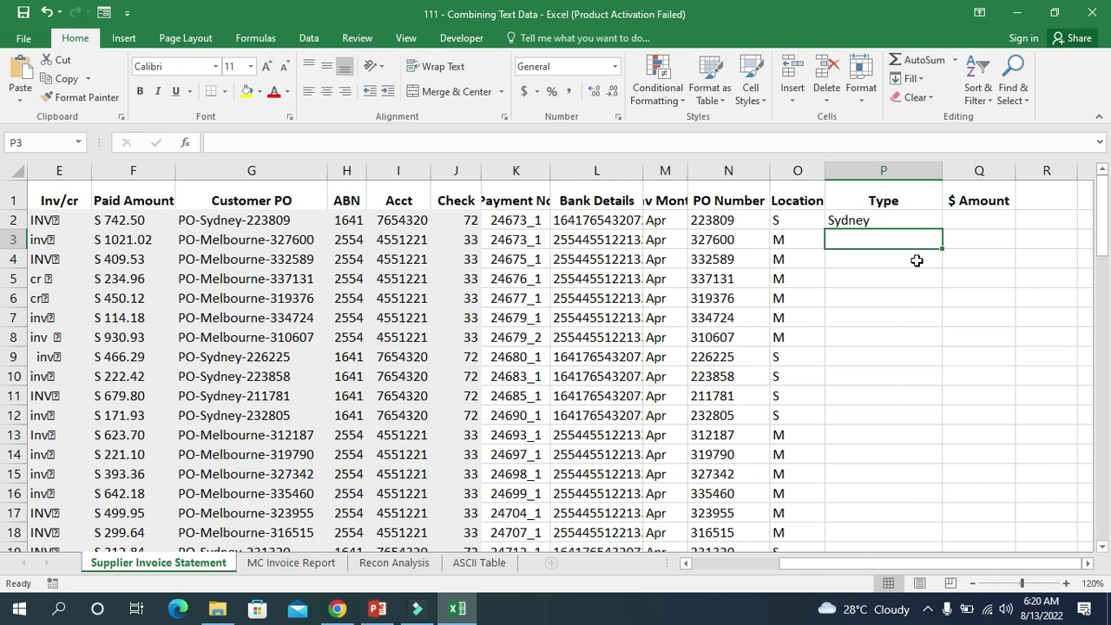
- Fill the P2 formula down the whole Type column and narrow the column to suit the city names
left_click(915, 224)
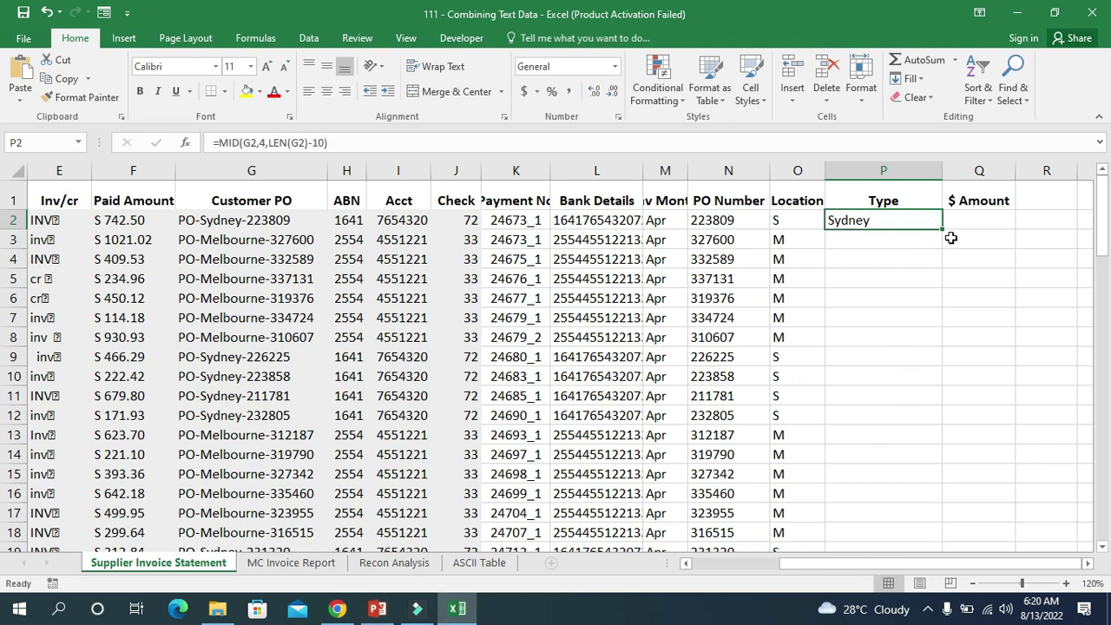
double_click(944, 230)
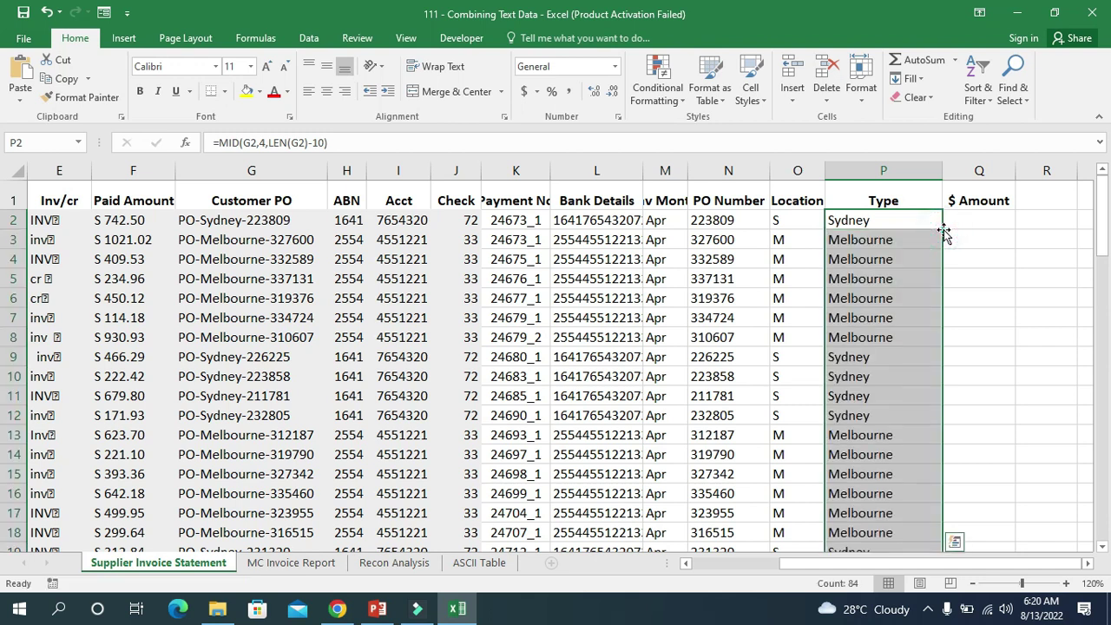
left_click_drag(941, 172, 913, 180)
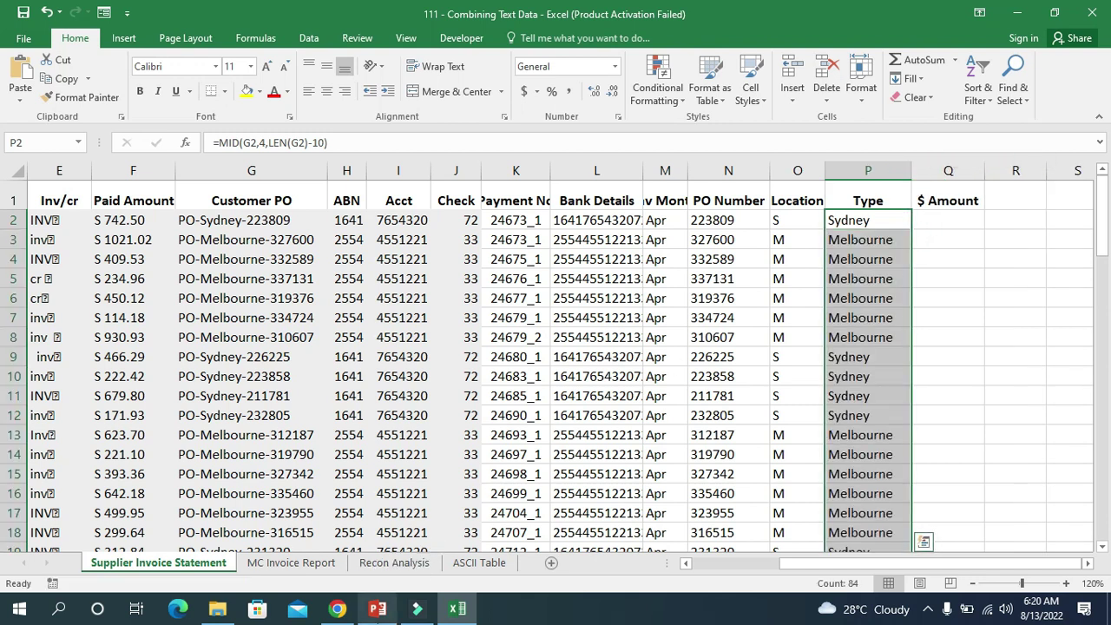
- Switch to PowerPoint and view slide 8 on removing unknown characters with CLEAN
left_click(377, 608)
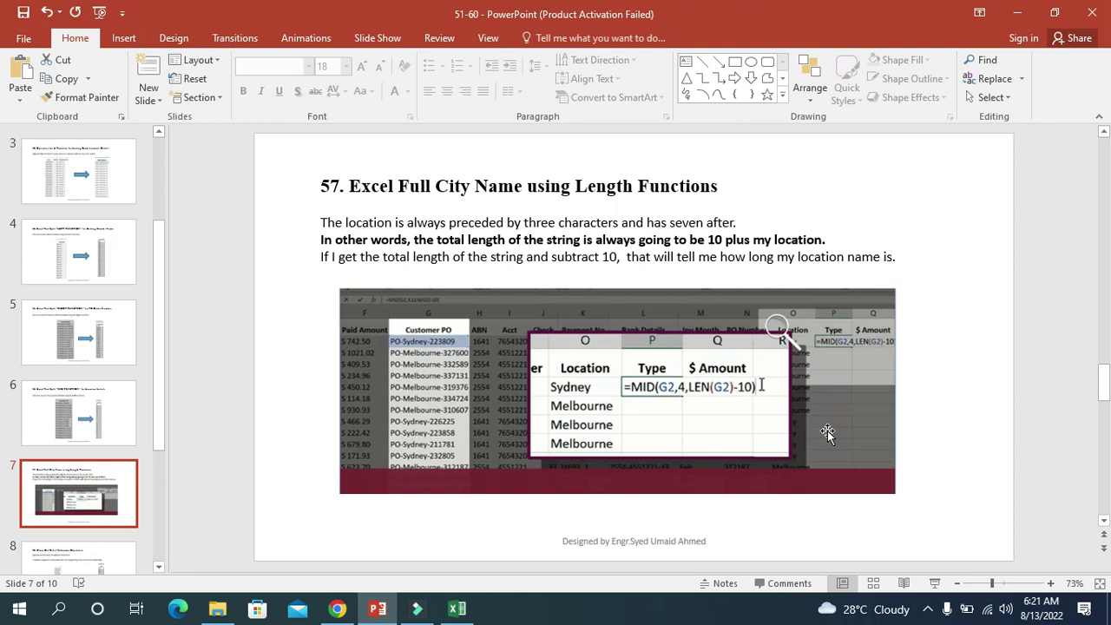
left_click(77, 546)
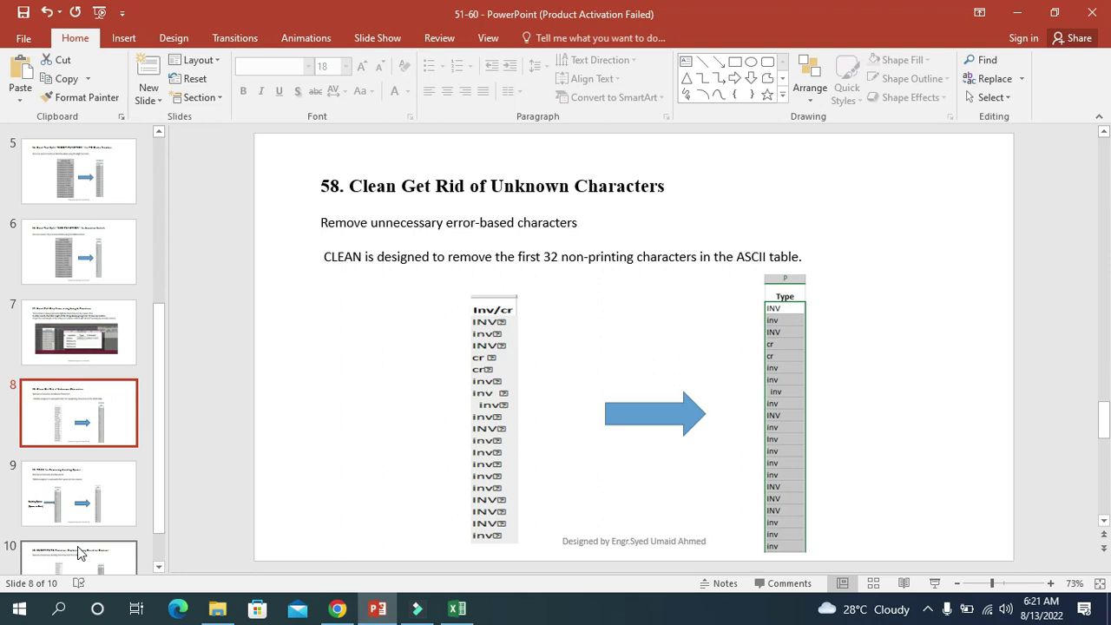
- Switch to Excel, enter =CLEAN(E2) in cell R2 to strip unknown characters from Inv/cr, and fill it down column R
left_click(457, 609)
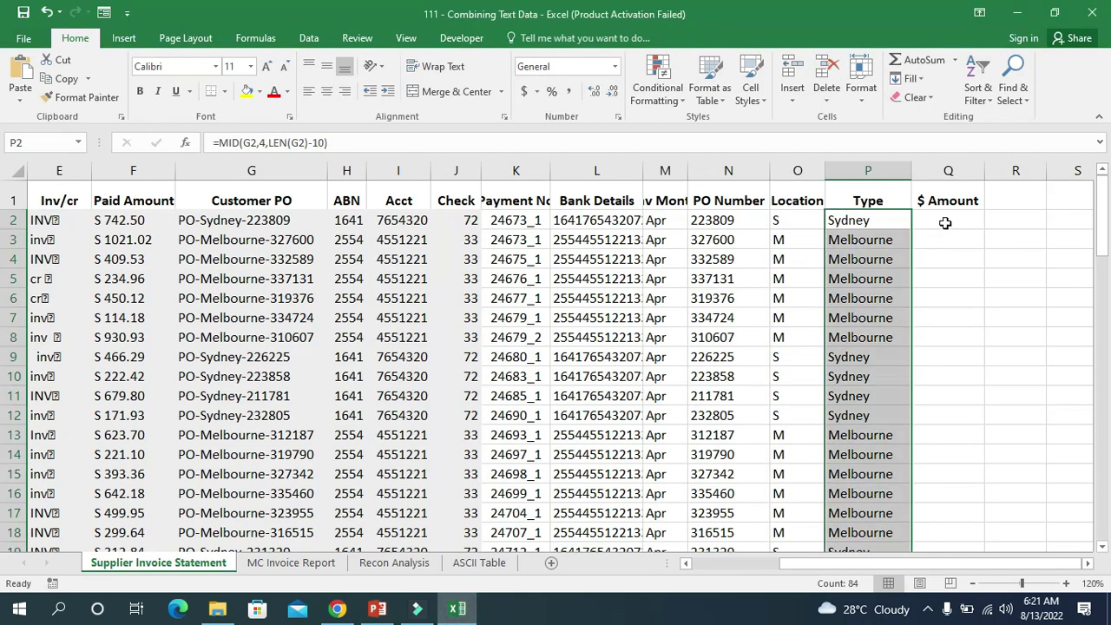
left_click(58, 224)
left_click(1010, 218)
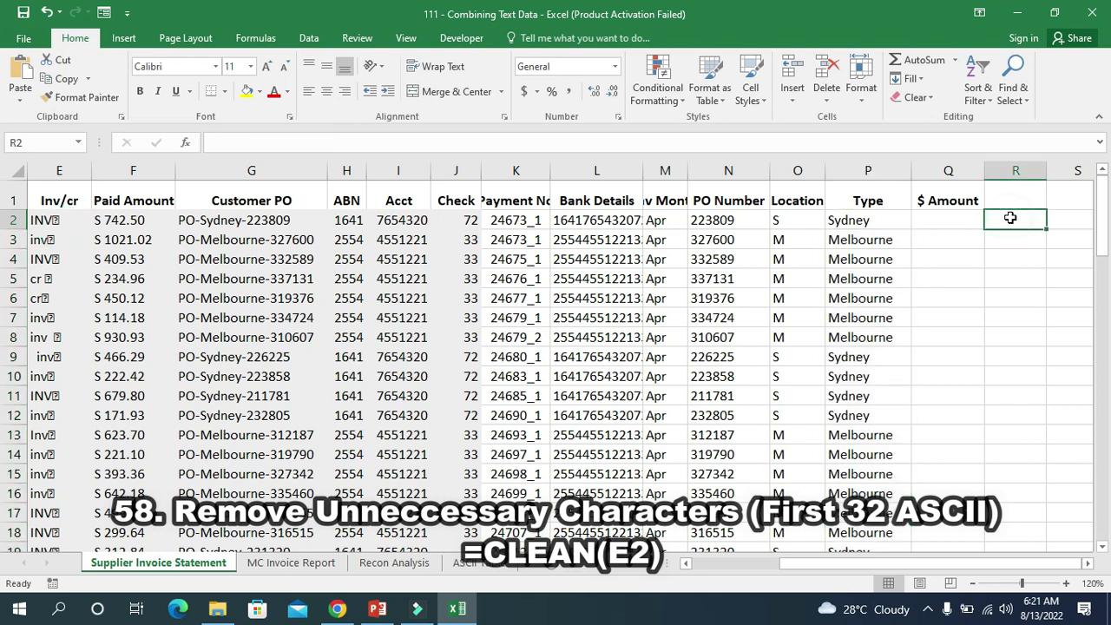
type("=CLEAN")
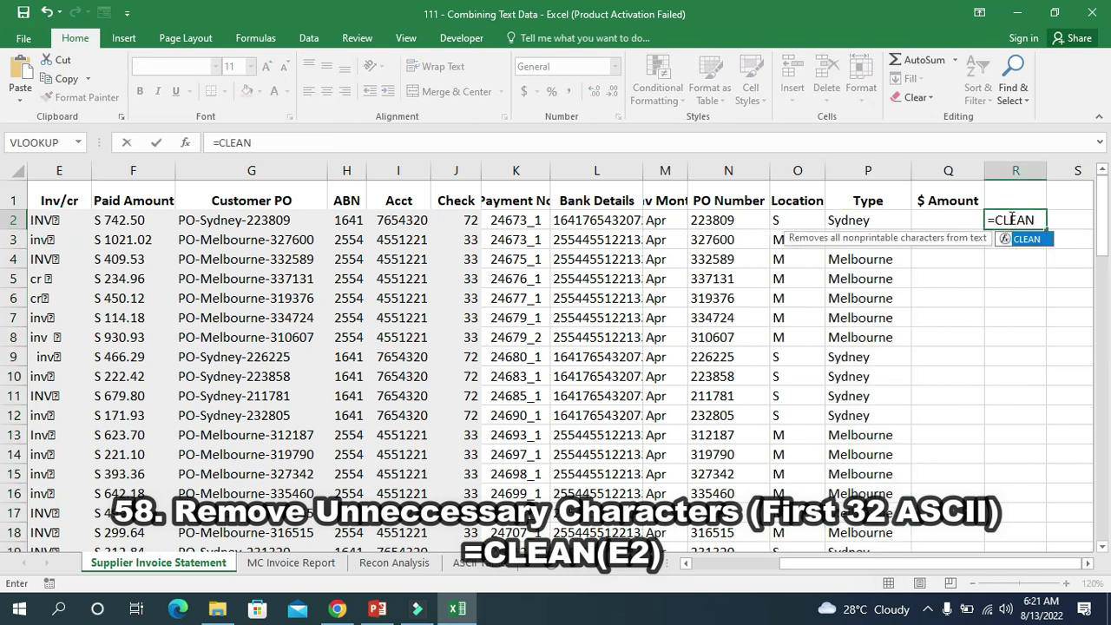
type("(E")
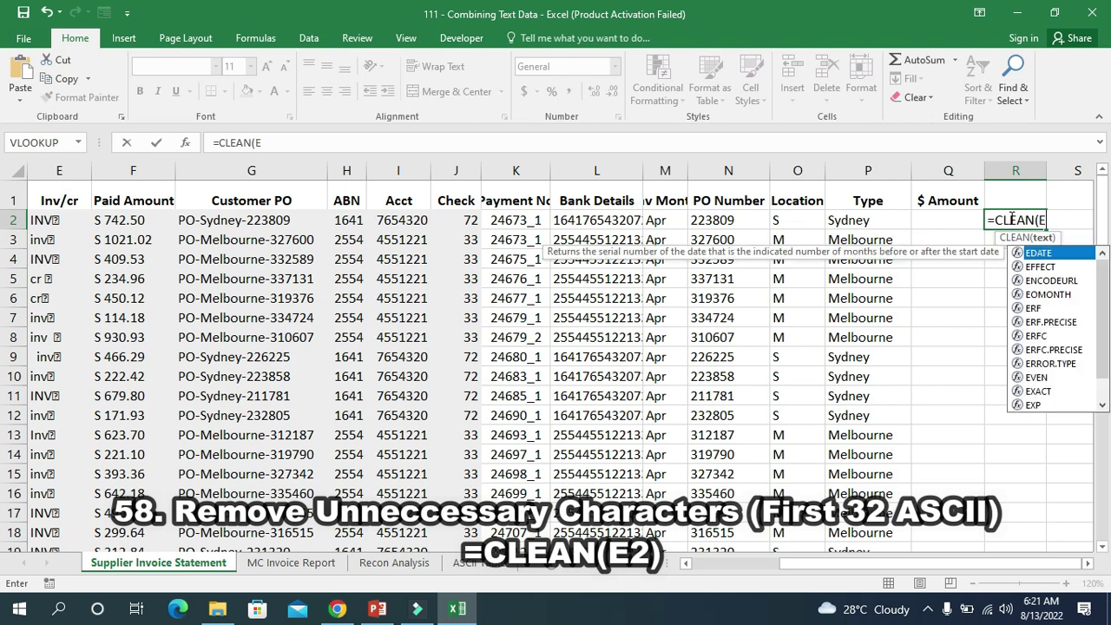
type("2)")
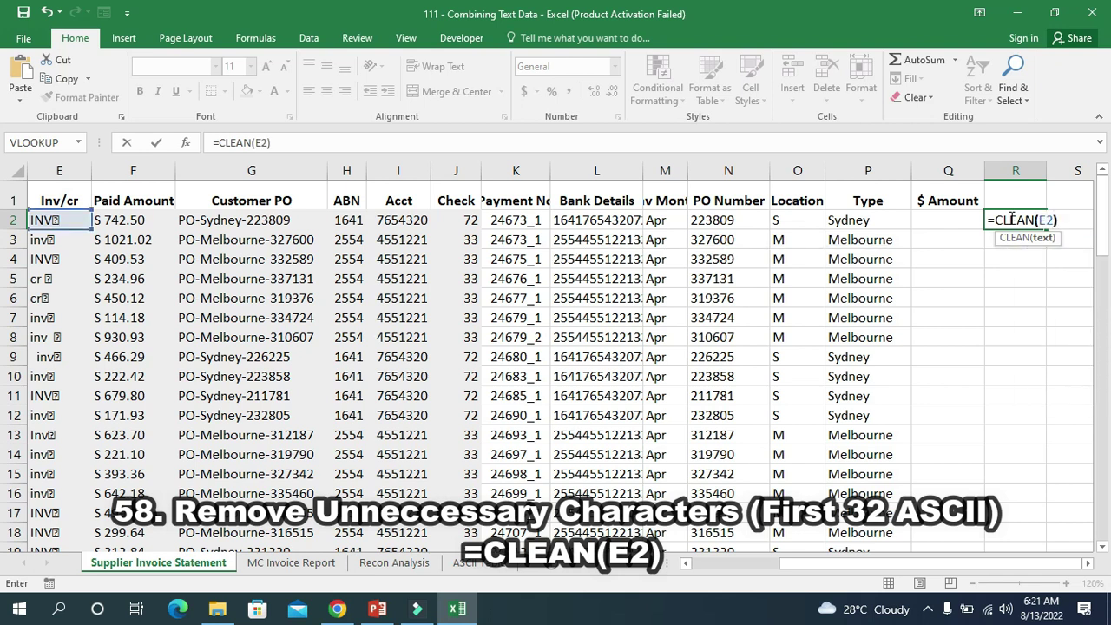
key("Return")
left_click(999, 219)
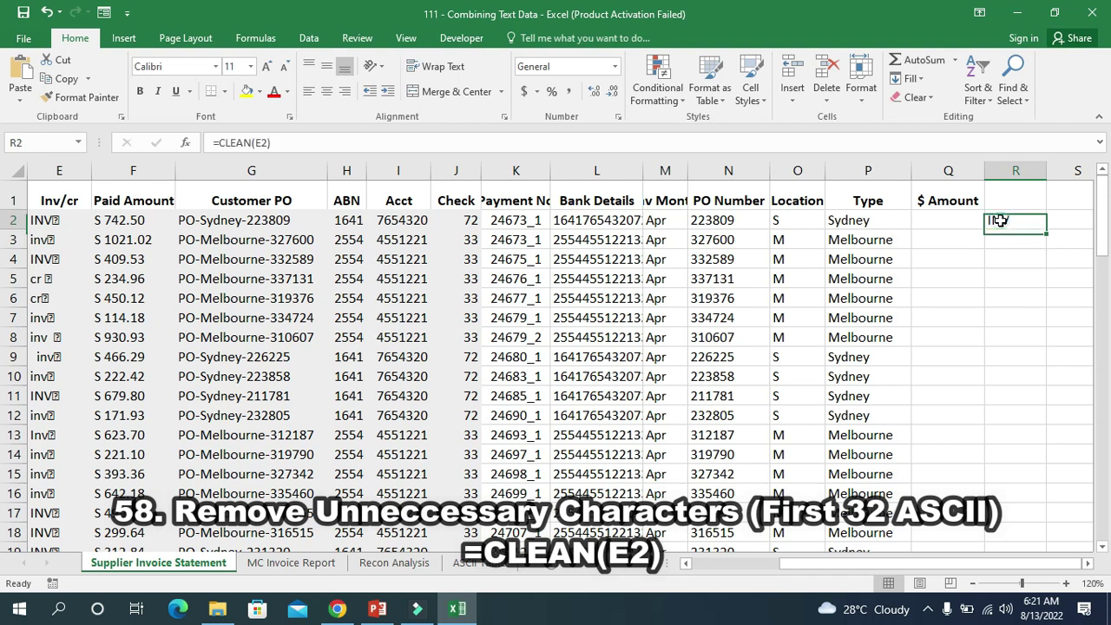
double_click(1046, 229)
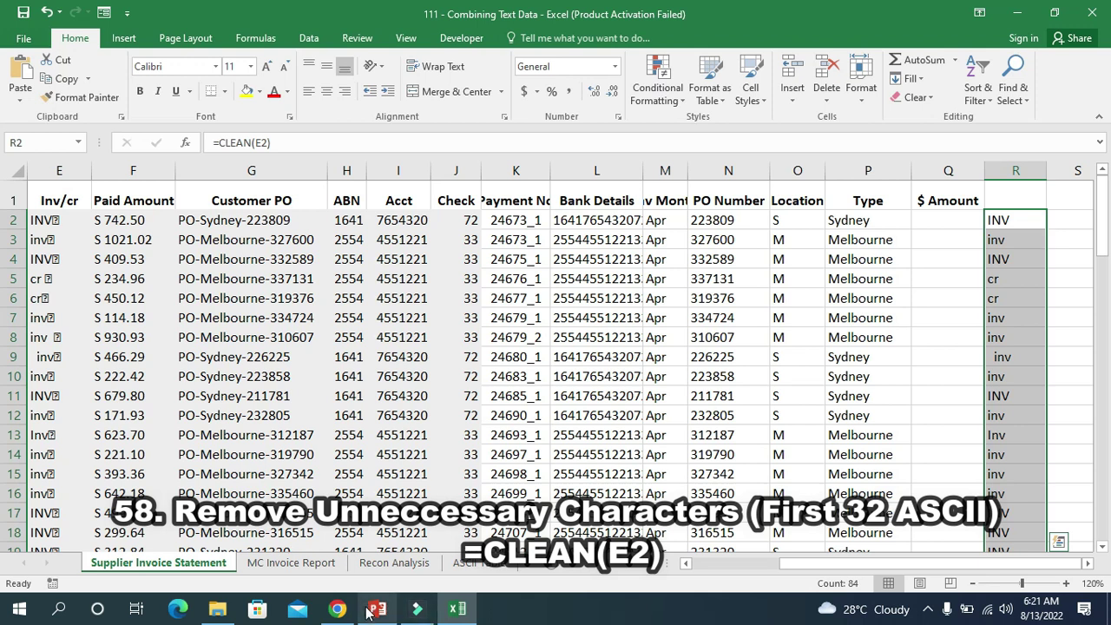
- Switch to PowerPoint and view slide 9 on removing leading spaces with TRIM
mouse_move(377, 608)
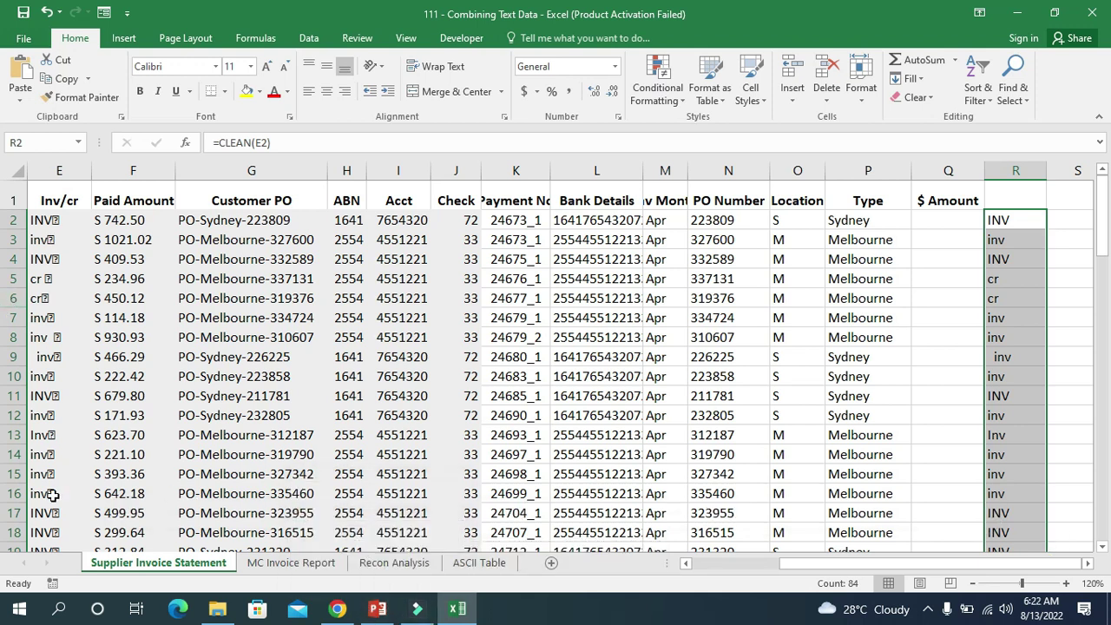
left_click(363, 617)
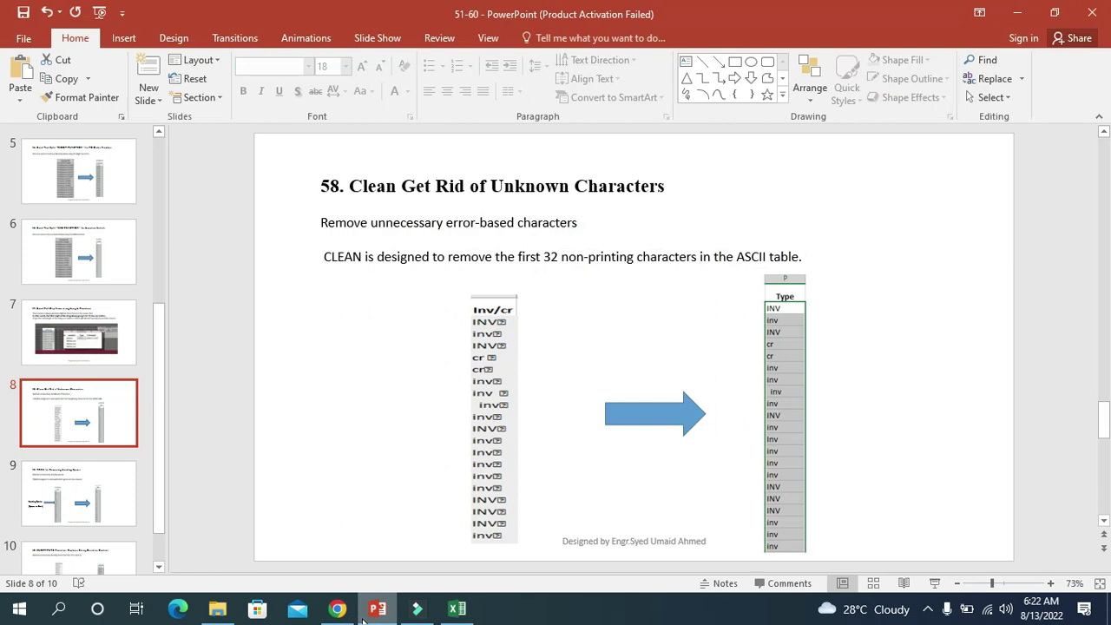
key("Down")
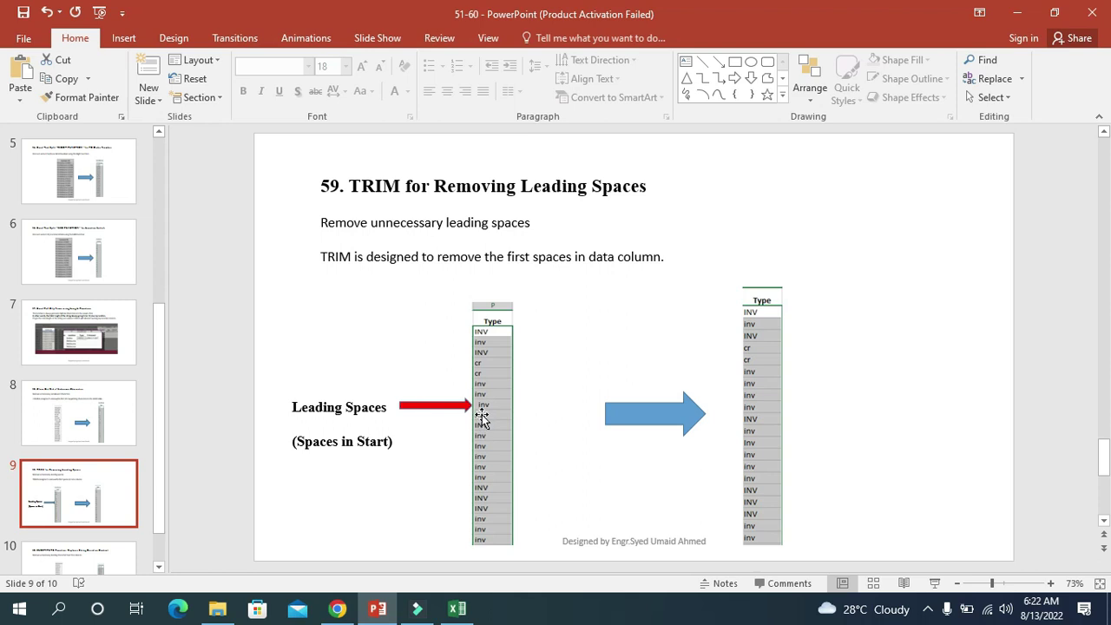
- Switch back to Excel, undo the CLEAN fill down column R, and clear the formula from cell R2
left_click(459, 611)
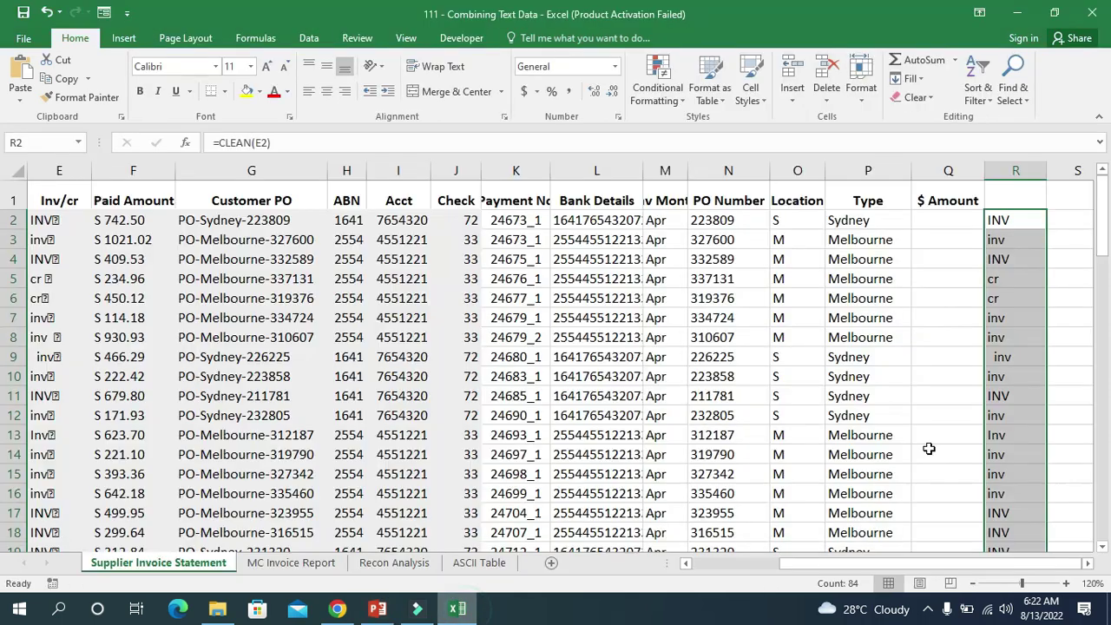
left_click(991, 355)
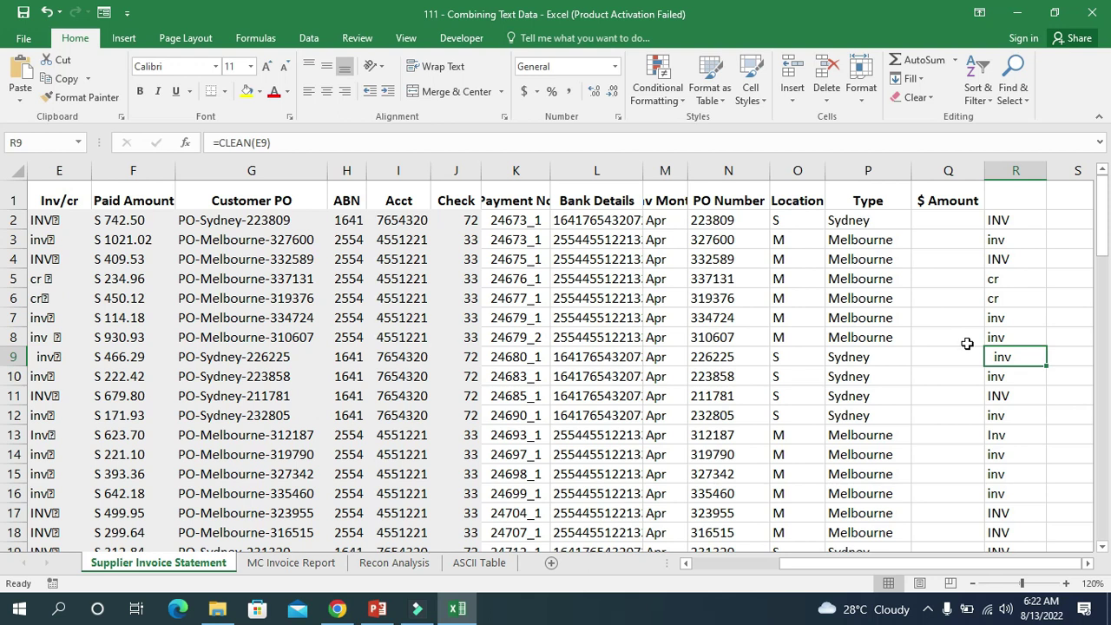
left_click(1014, 219)
key("ctrl+z")
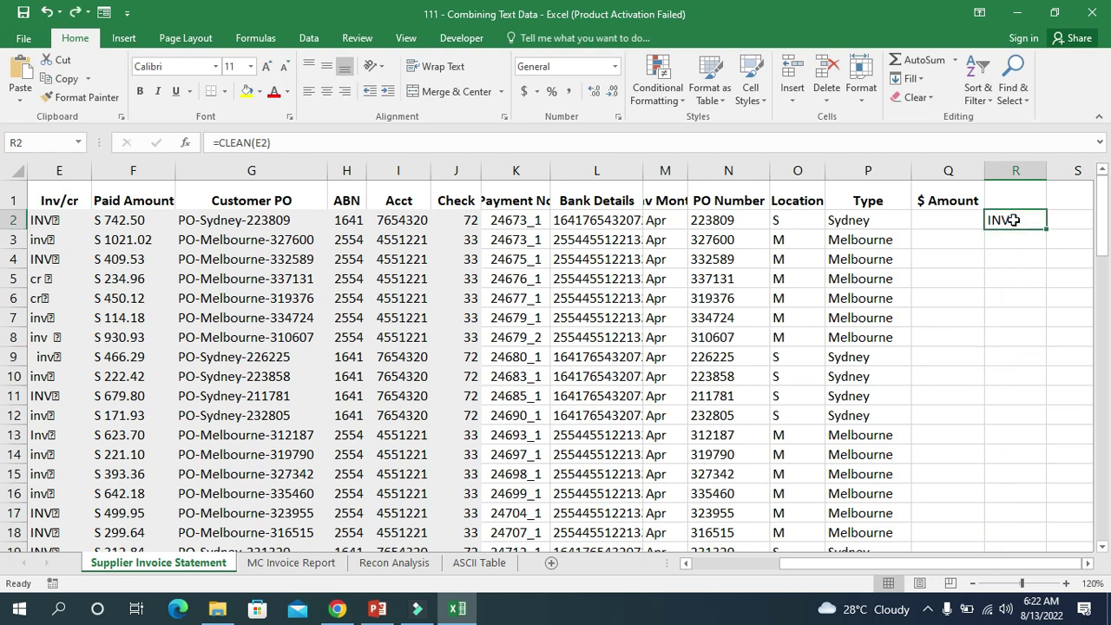
double_click(1014, 220)
key("BackSpace")
key("BackSpace")
key("BackSpace")
key("BackSpace")
key("BackSpace")
key("BackSpace")
key("BackSpace")
key("BackSpace")
key("BackSpace")
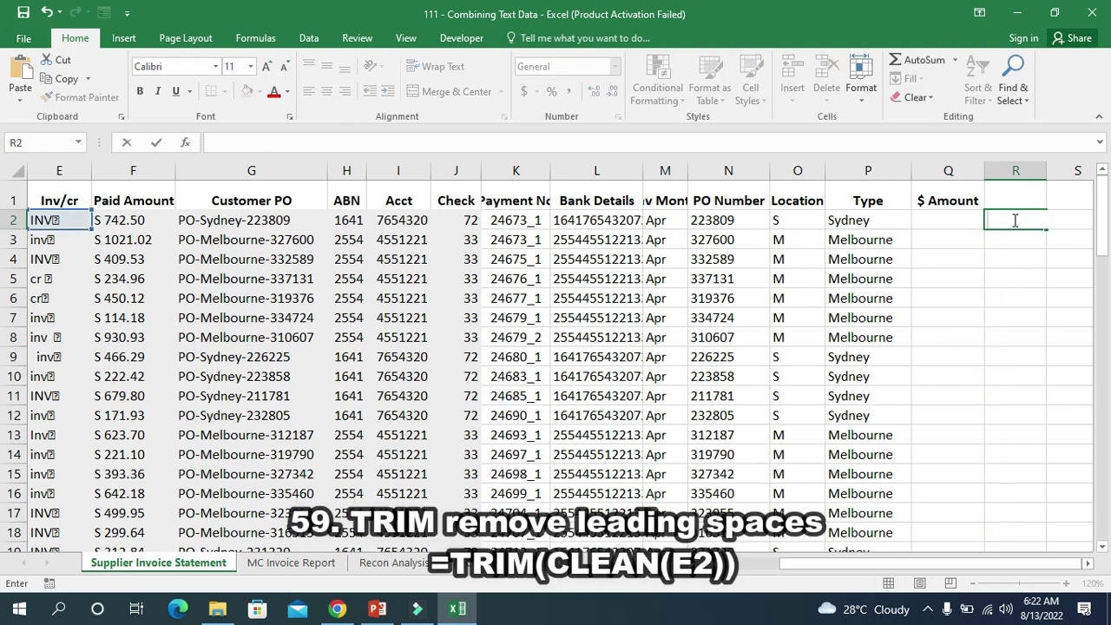
- Enter =TRIM(CLEAN(E2)) in cell R2 to remove unknown characters and leading spaces, and fill it down column R
type("TRIM")
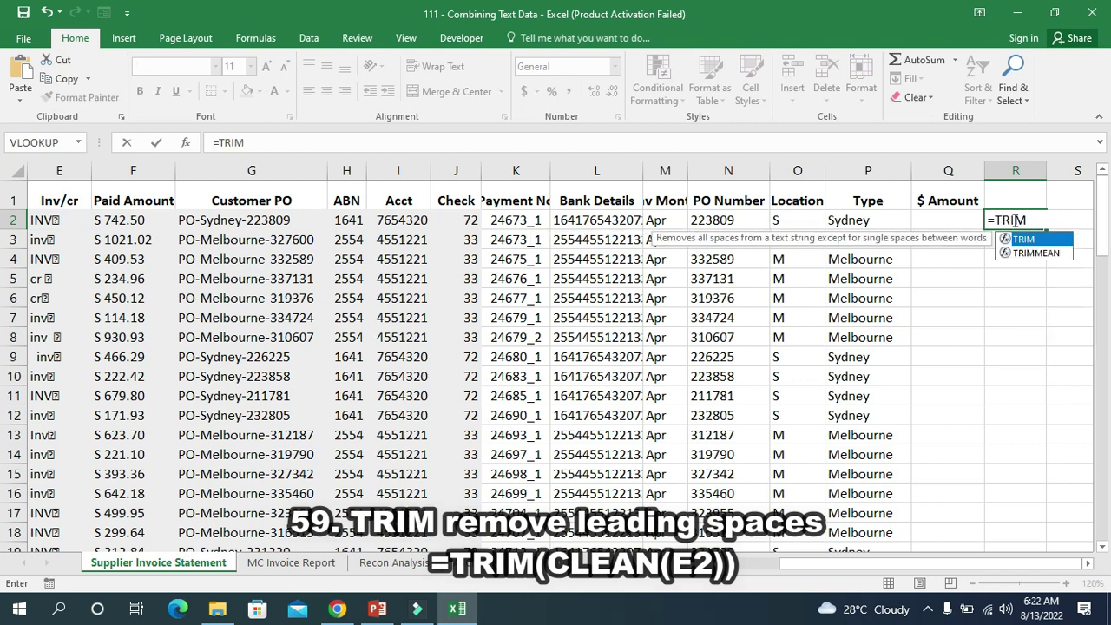
type("(")
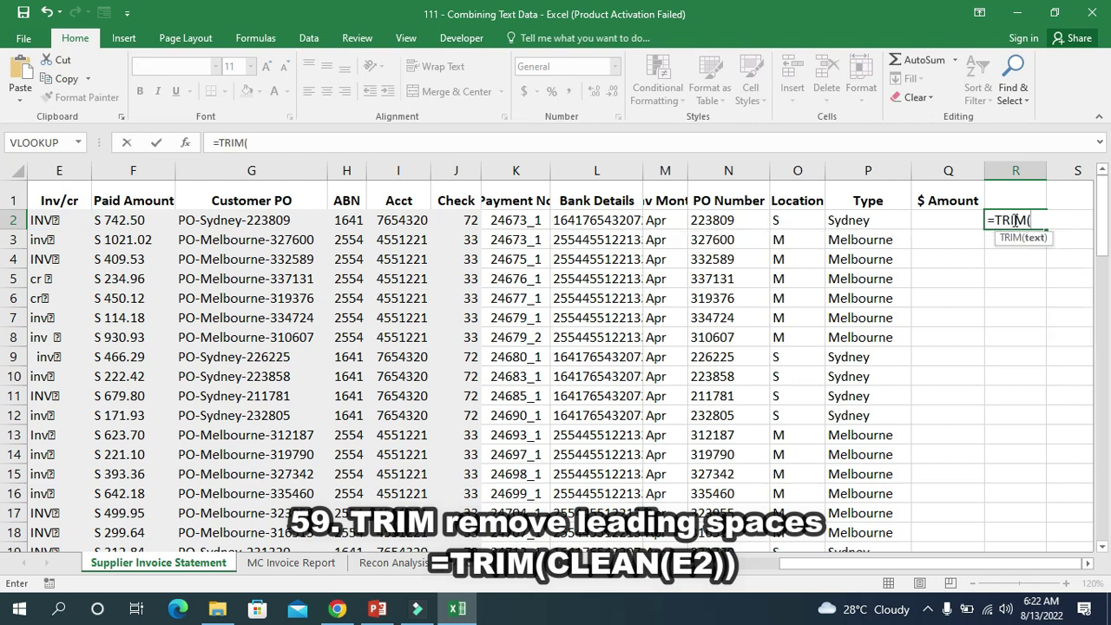
type("CLWAN")
key("BackSpace")
key("BackSpace")
key("BackSpace")
type("EA")
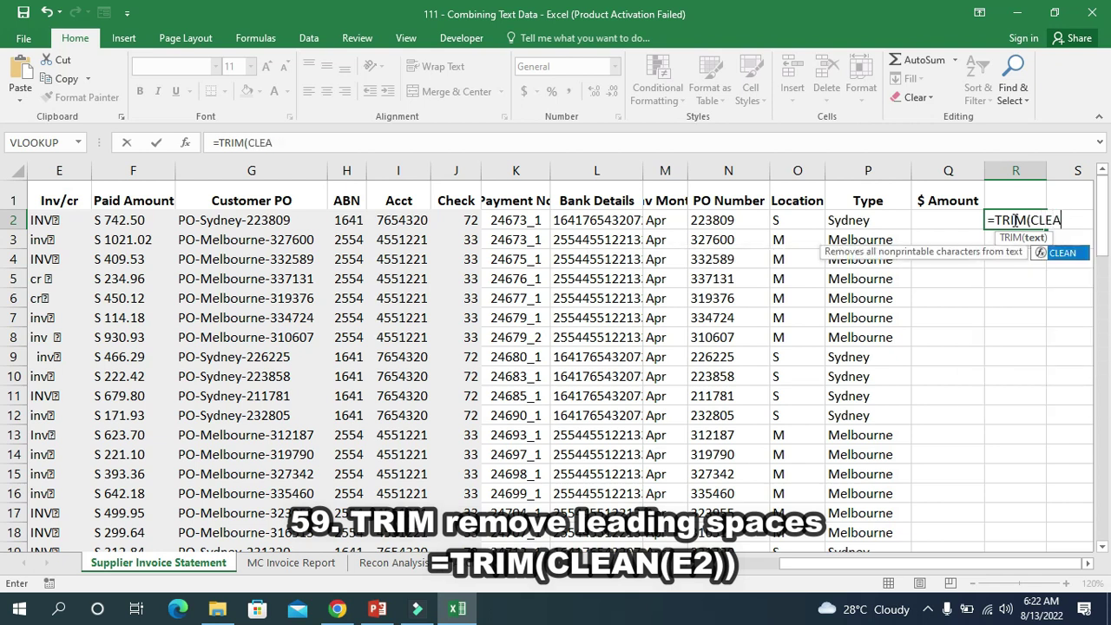
type("B")
key("BackSpace")
type("N(E")
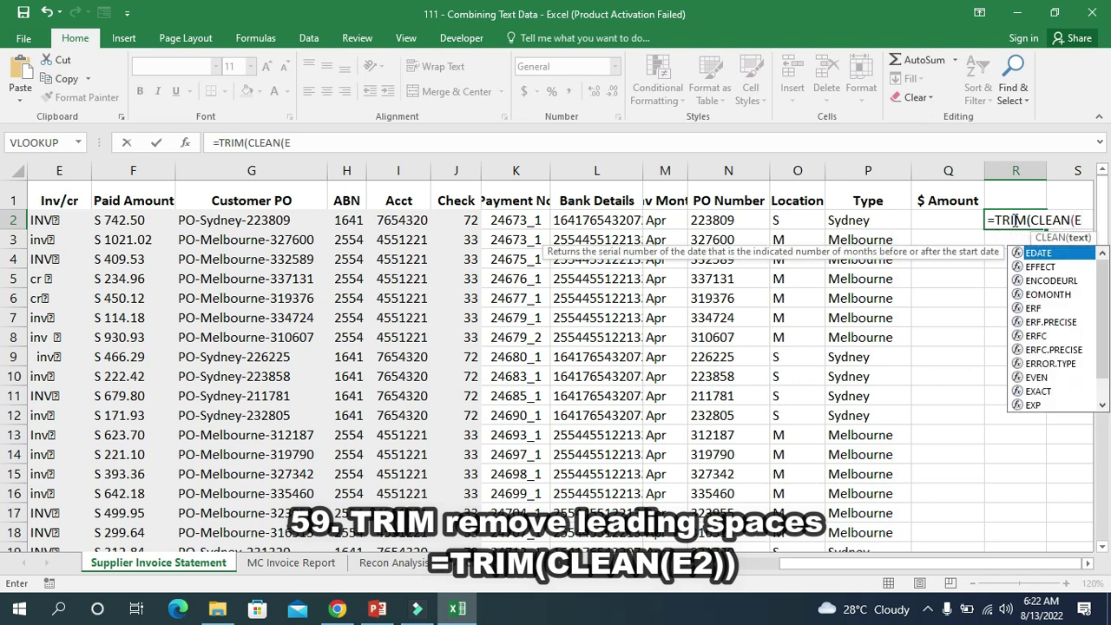
type("2))")
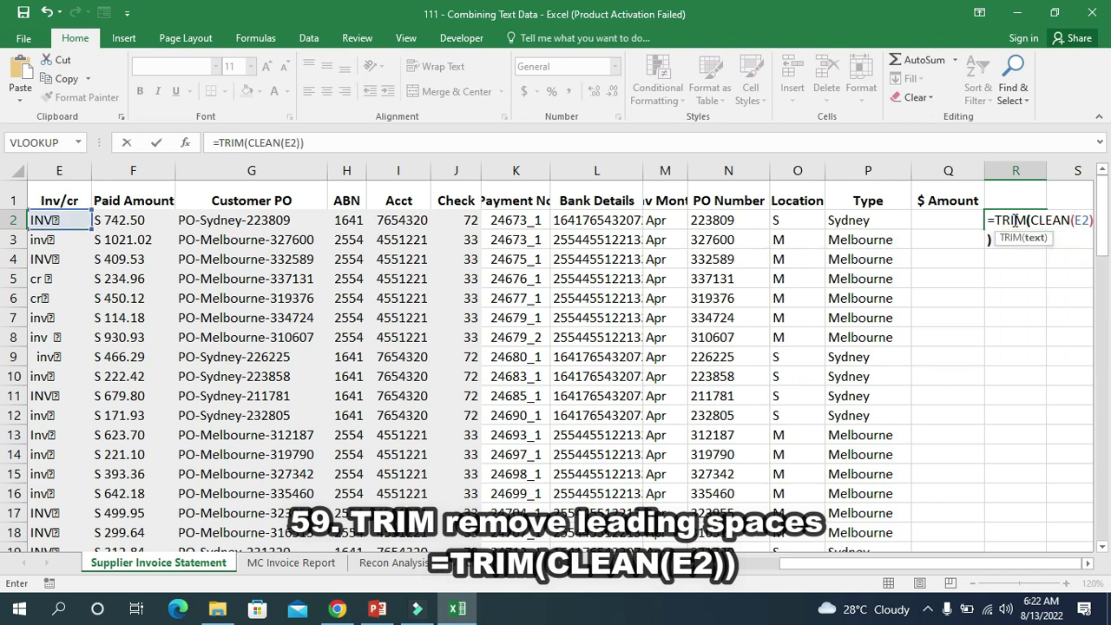
key("Return")
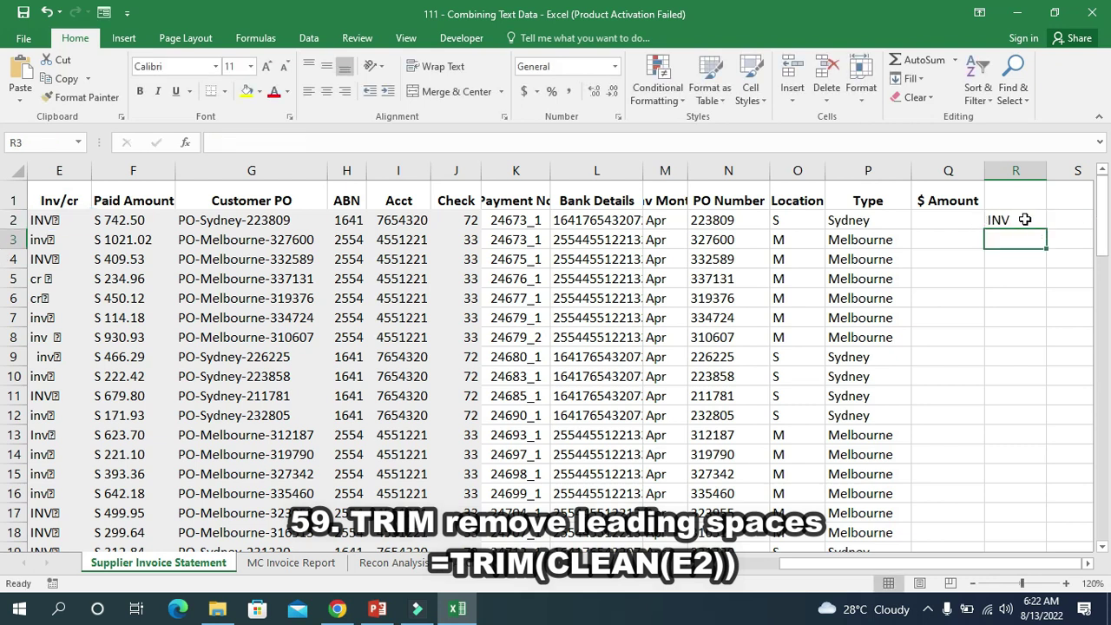
left_click(1025, 219)
double_click(1046, 230)
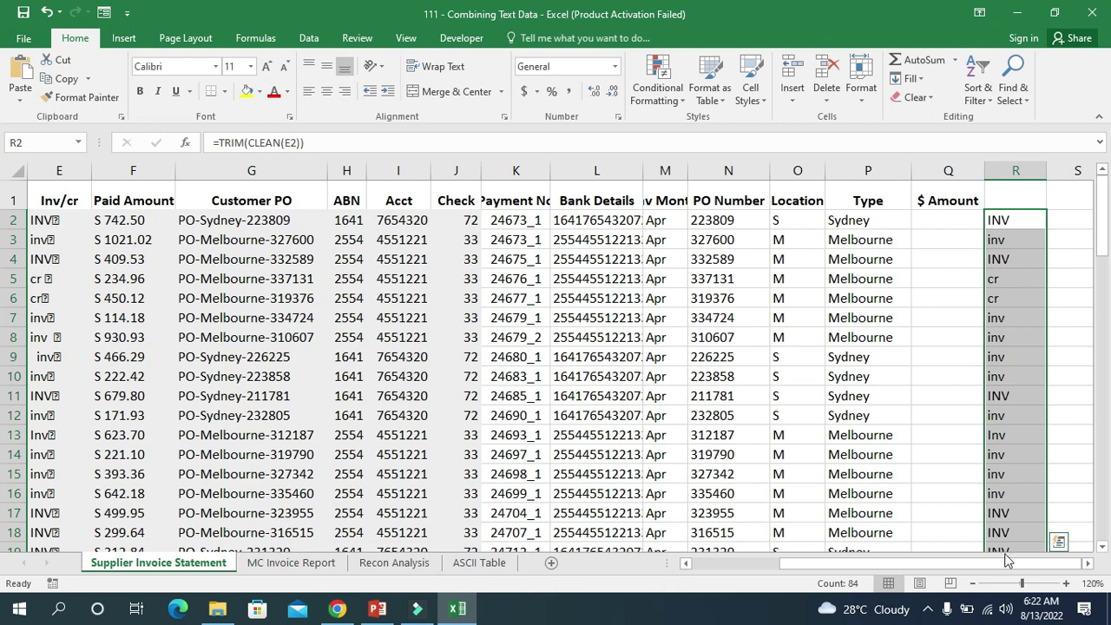
left_click(1065, 583)
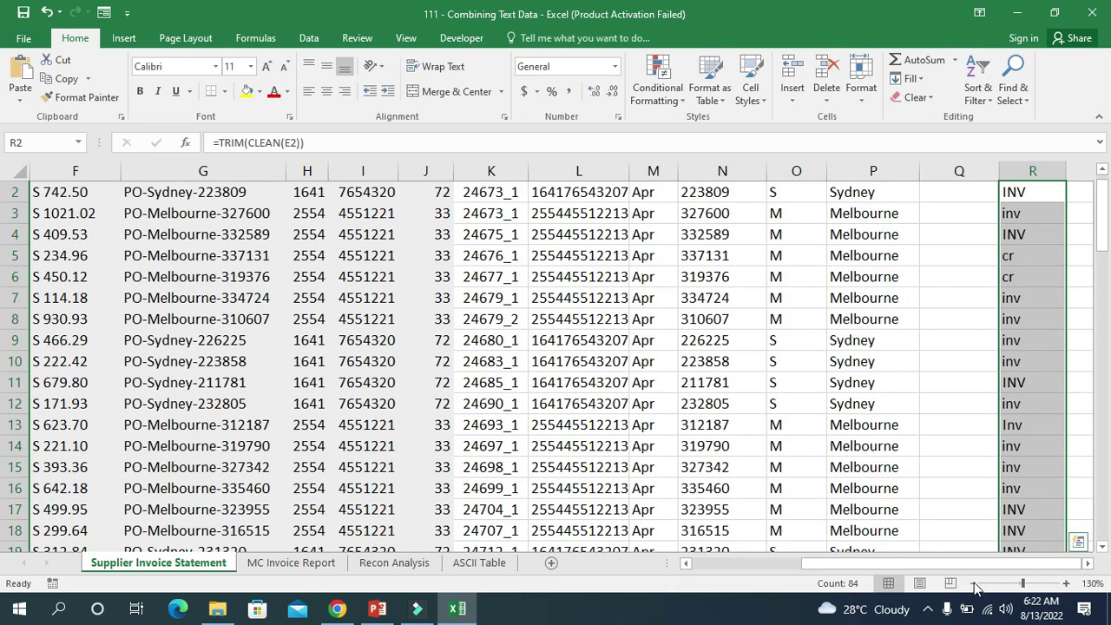
left_click(972, 583)
left_click_drag(1102, 237, 1106, 200)
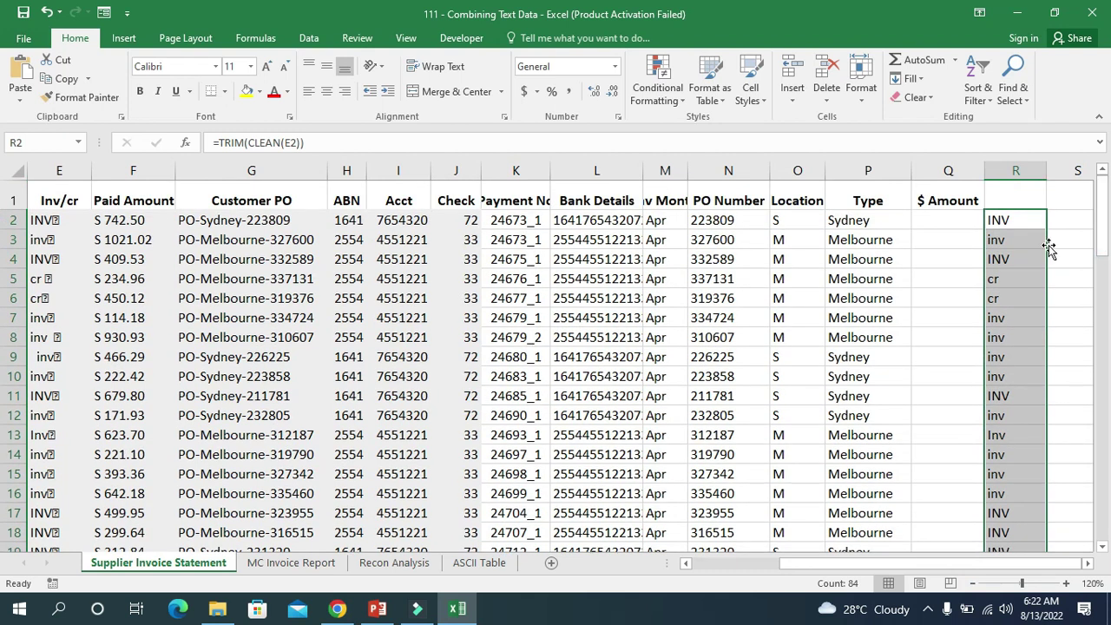
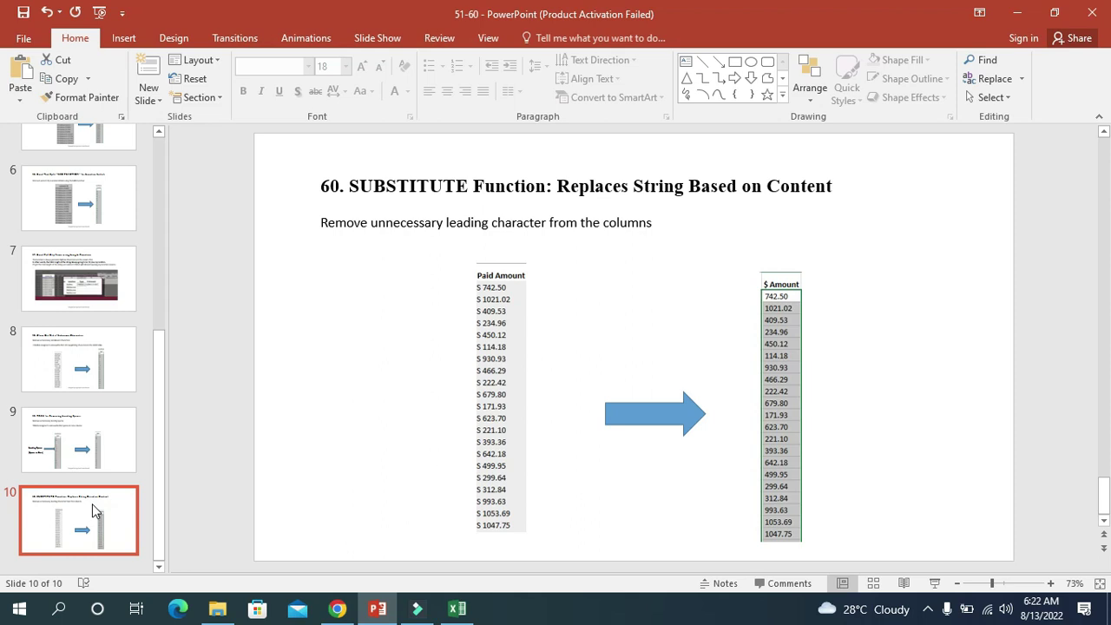
- Switch from the SUBSTITUTE slide to Excel and widen the $ Amount column
left_click(457, 610)
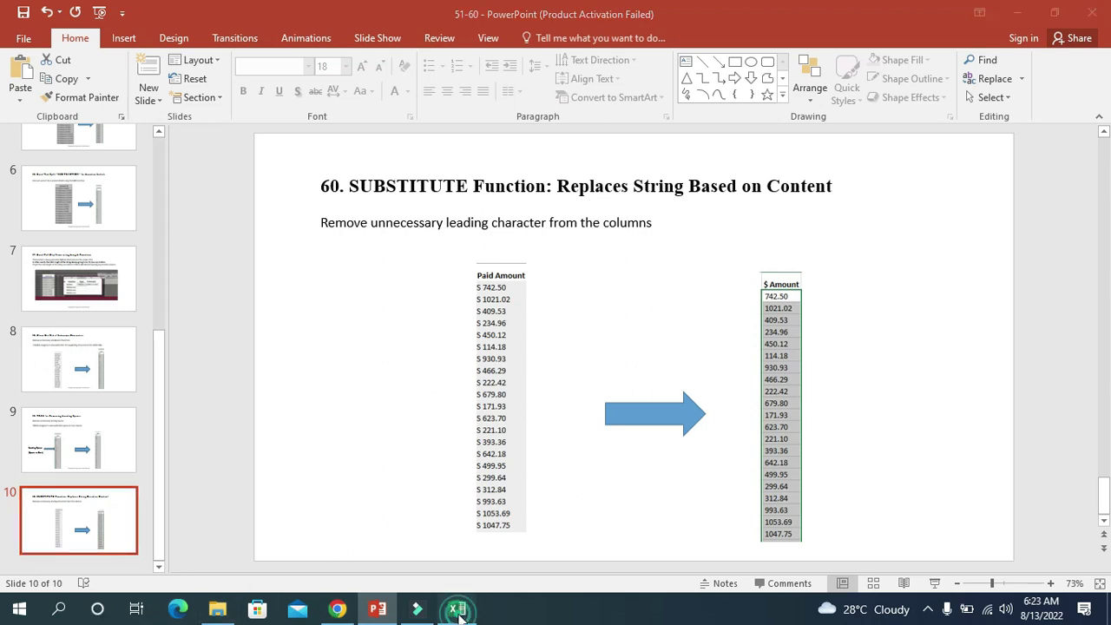
left_click(881, 217)
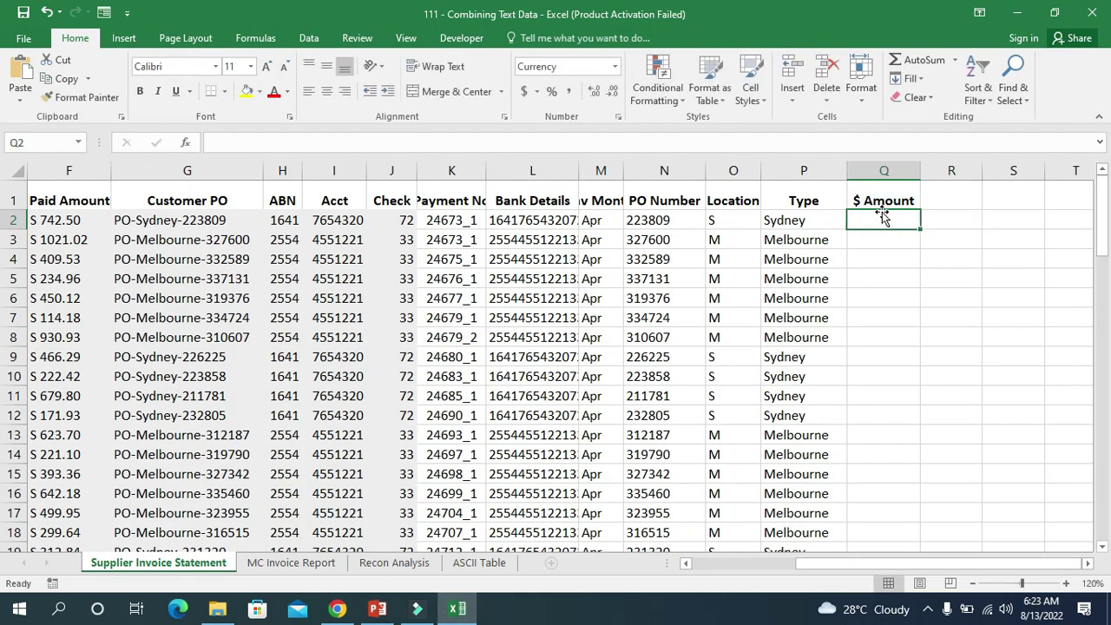
left_click_drag(919, 171, 968, 172)
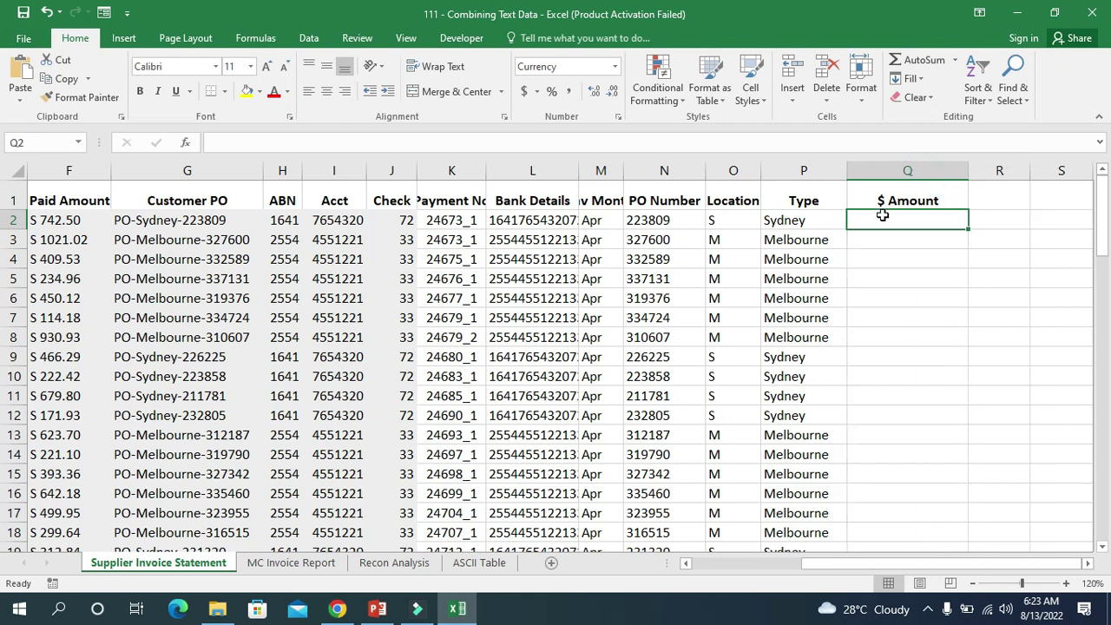
- Enter =SUBSTITUTE(F2,"S","") in cell Q2 to remove the leading S from Paid Amount, and fill it down the $ Amount column
type("=SUBS")
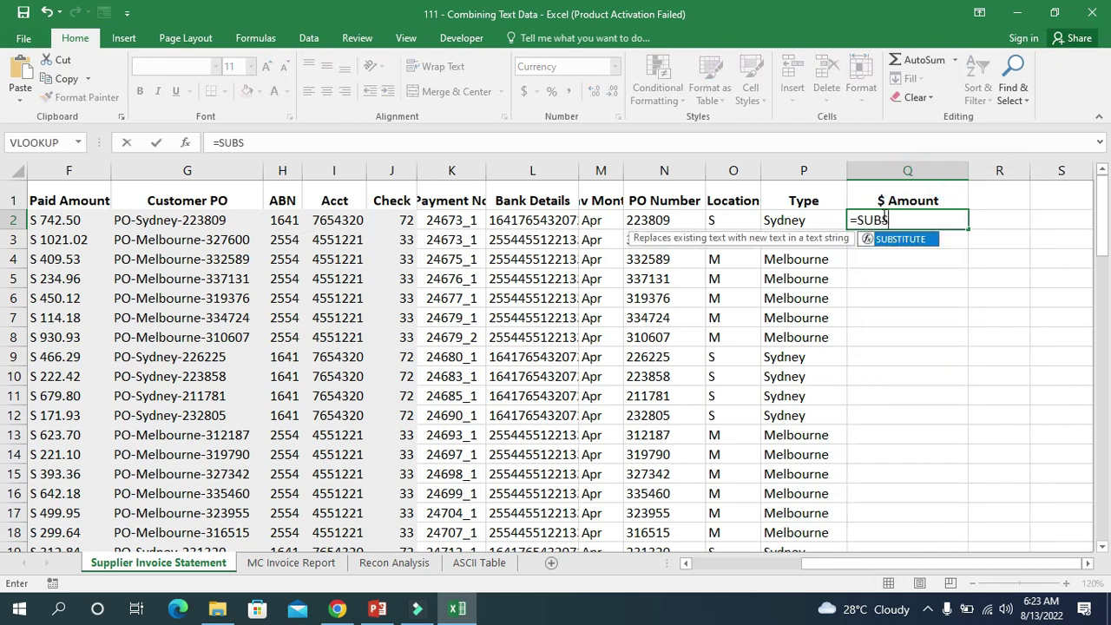
key("Tab")
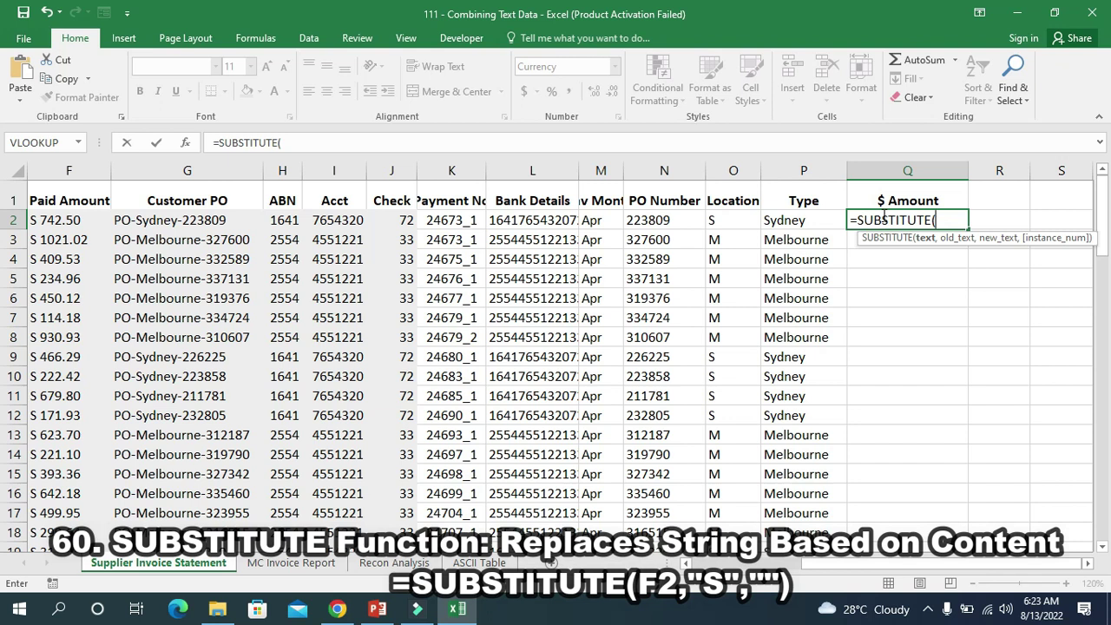
type("F")
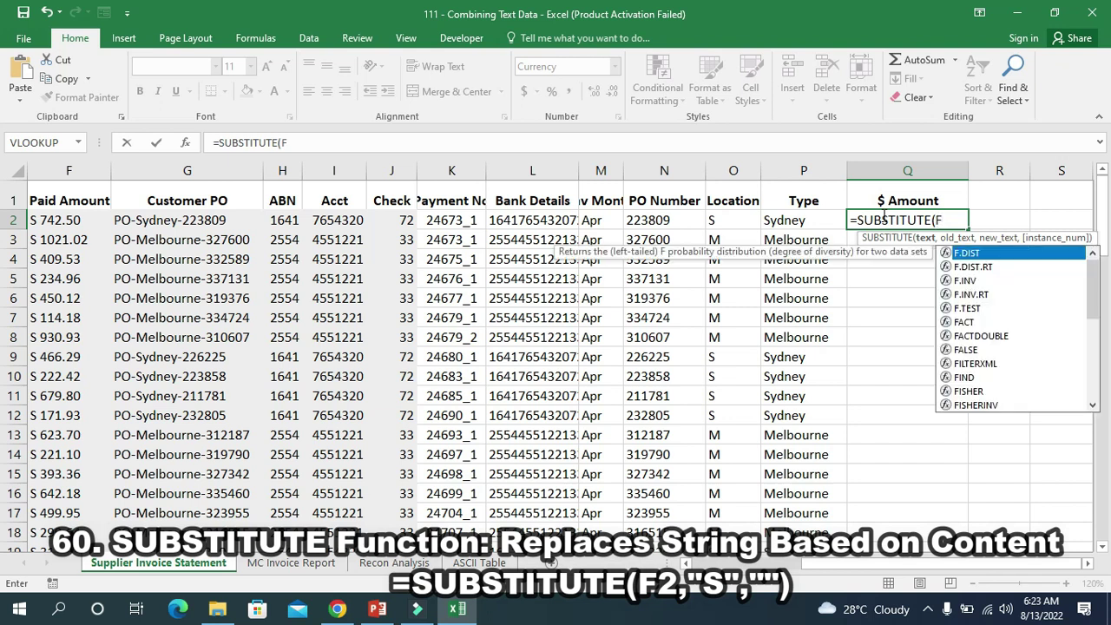
type("2")
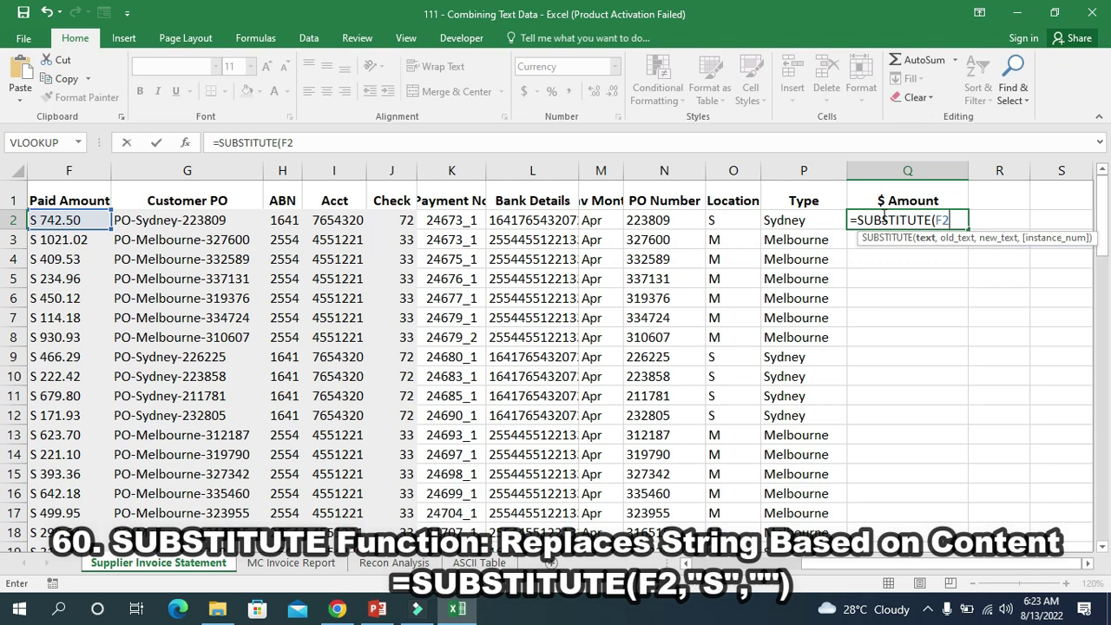
type(",\"S\"")
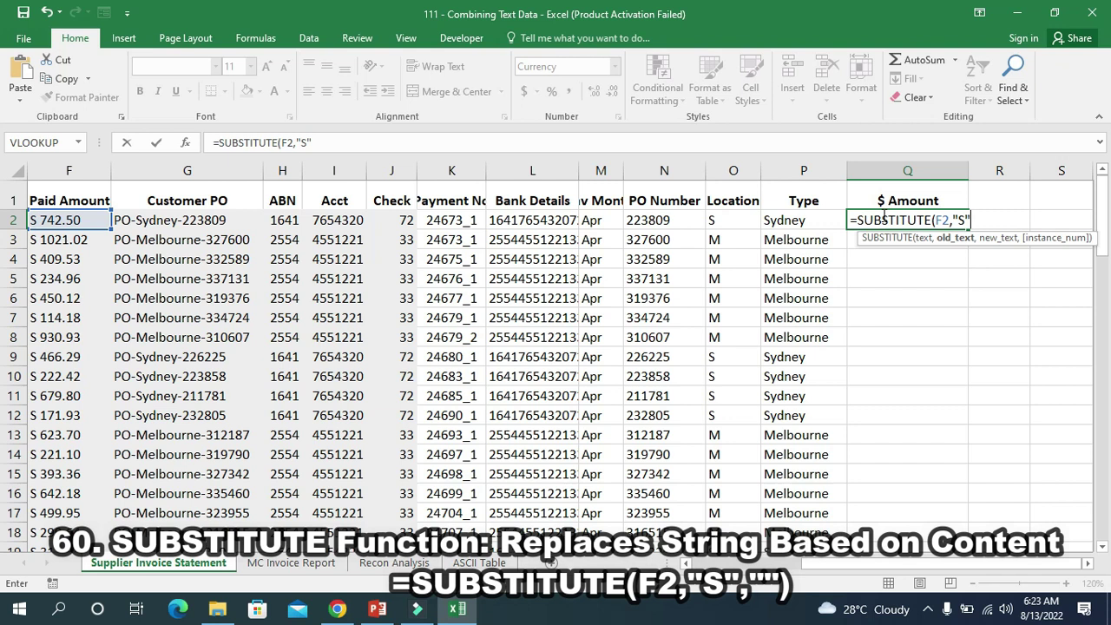
type(",\"\")")
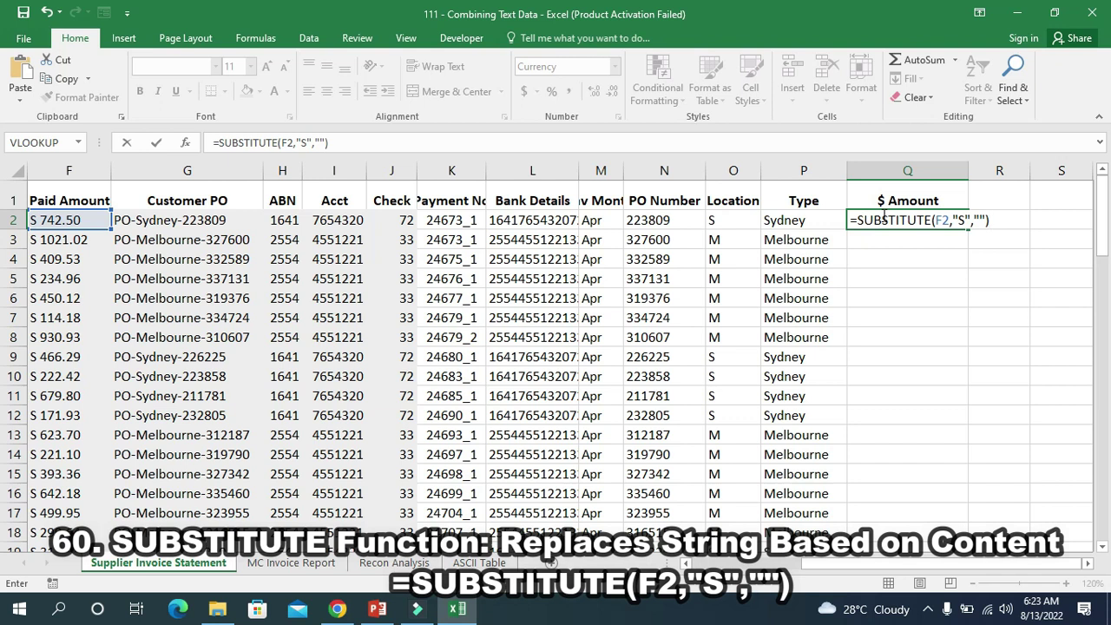
key("ctrl+Return")
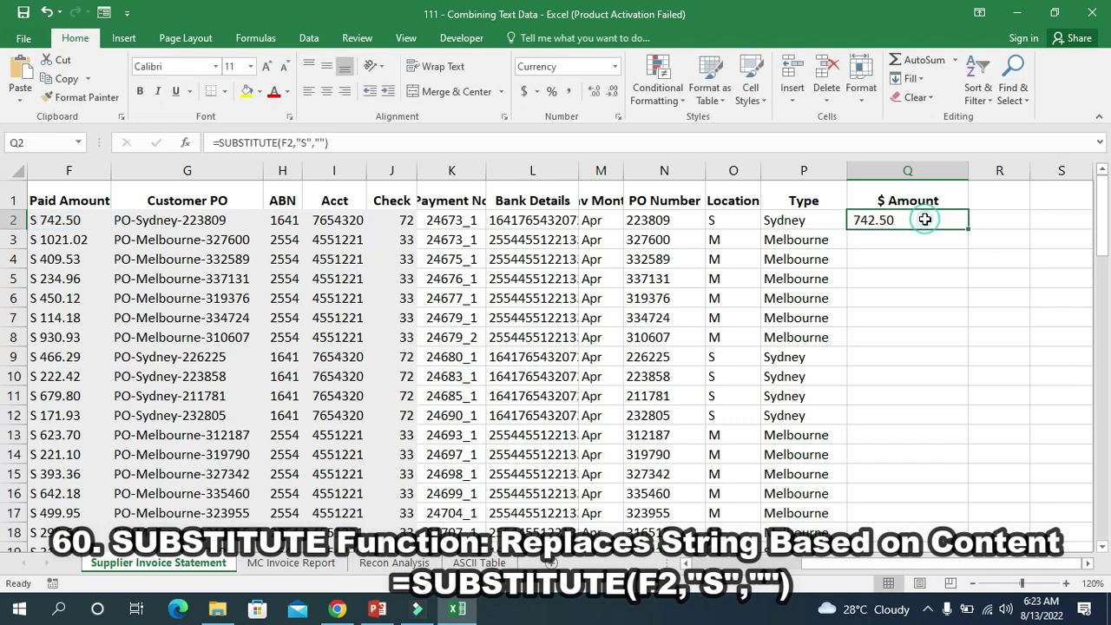
double_click(968, 229)
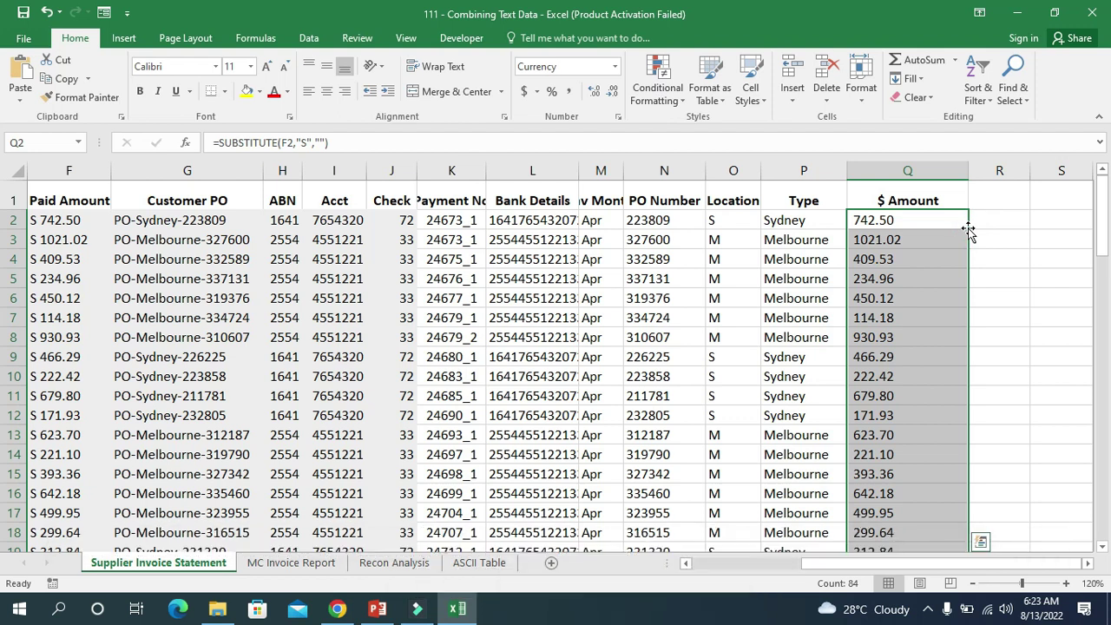
- Switch to the 51-60 presentation in PowerPoint and return to the tip 51 CONCATENATE function slide
mouse_move(386, 614)
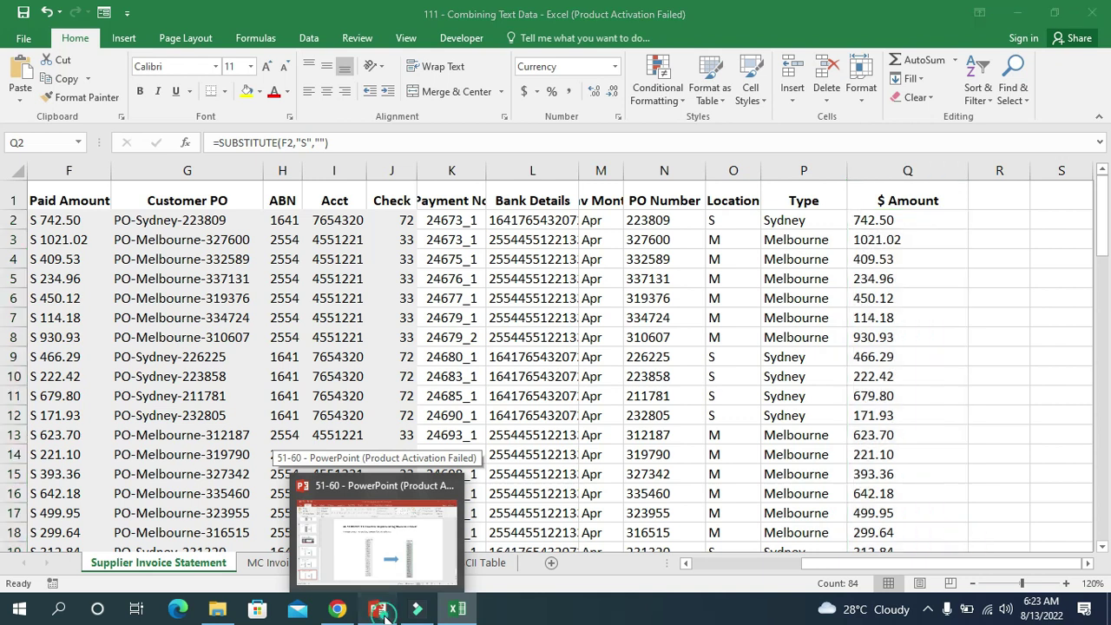
left_click(382, 613)
key("Up")
key("Up")
key("Home")
key("Down")
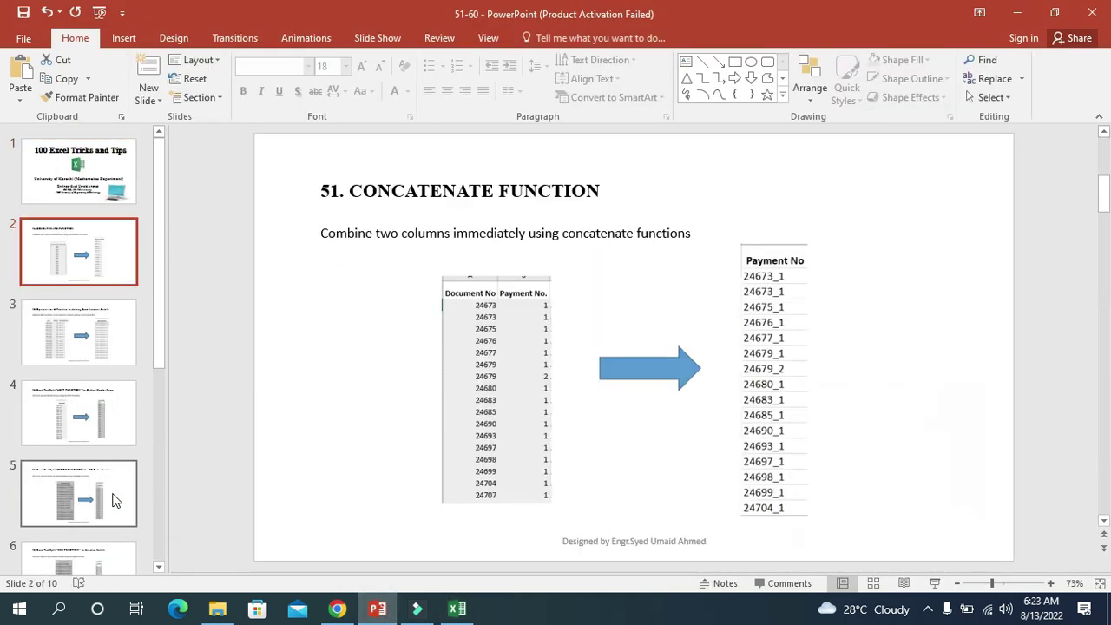
- Review the tip slides in order from tip 52 on joining bank account details through tip 60 on the SUBSTITUTE function
key("Down")
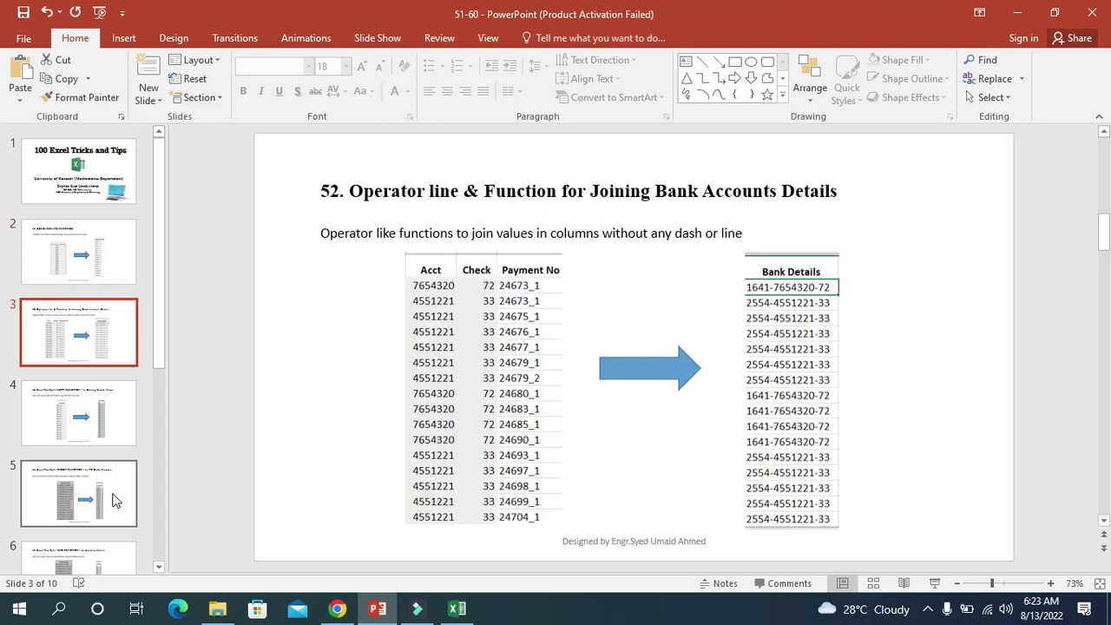
key("Down")
key("Up")
key("Down")
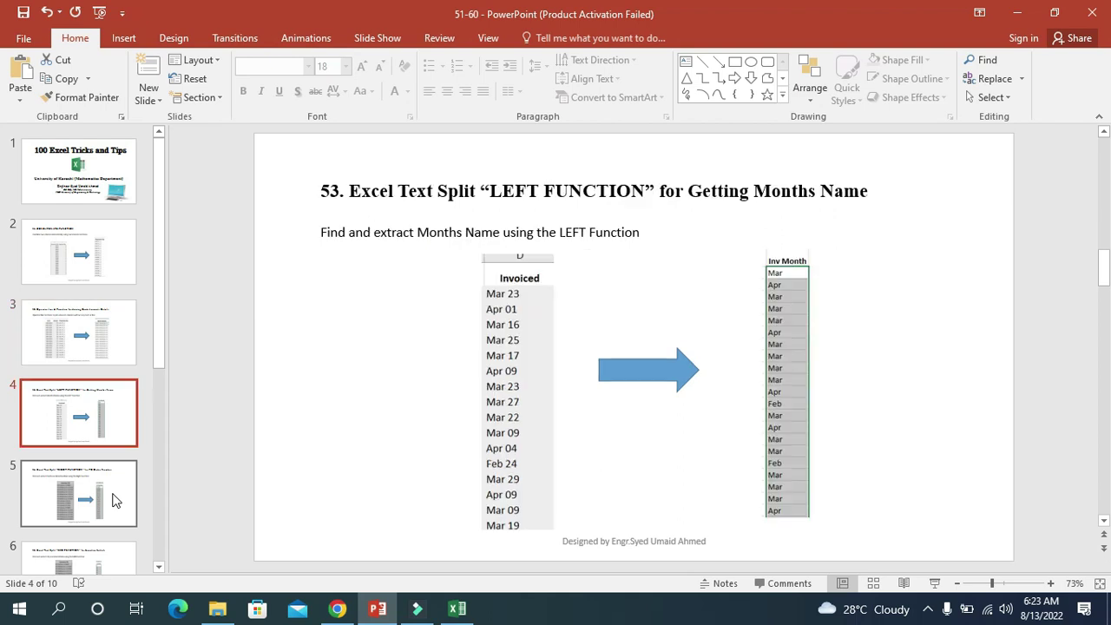
key("Down")
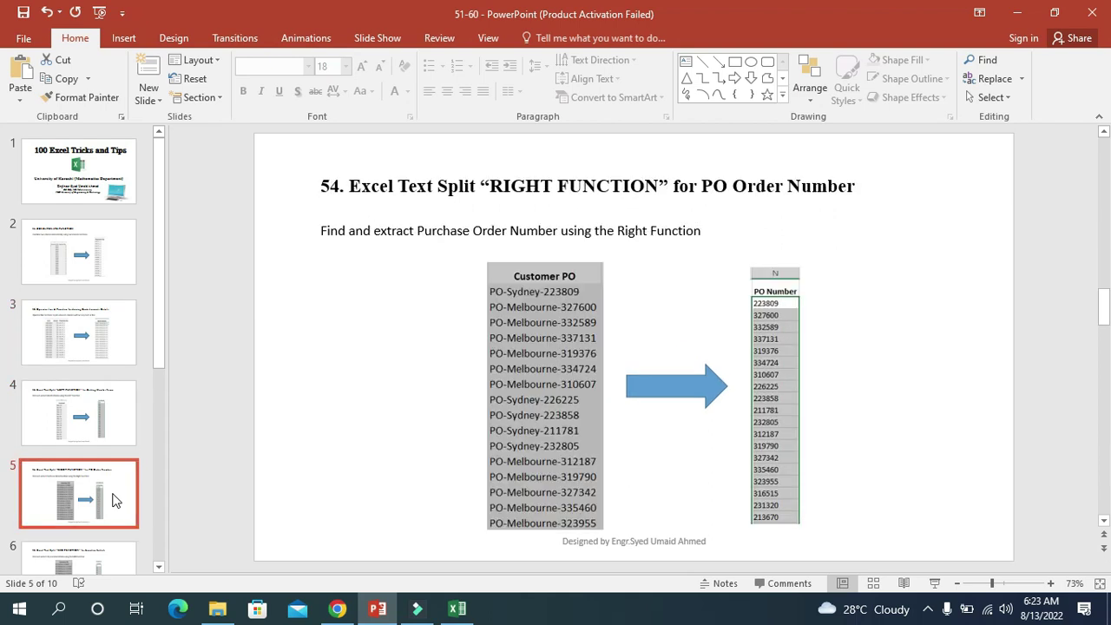
key("Down")
key("Down")
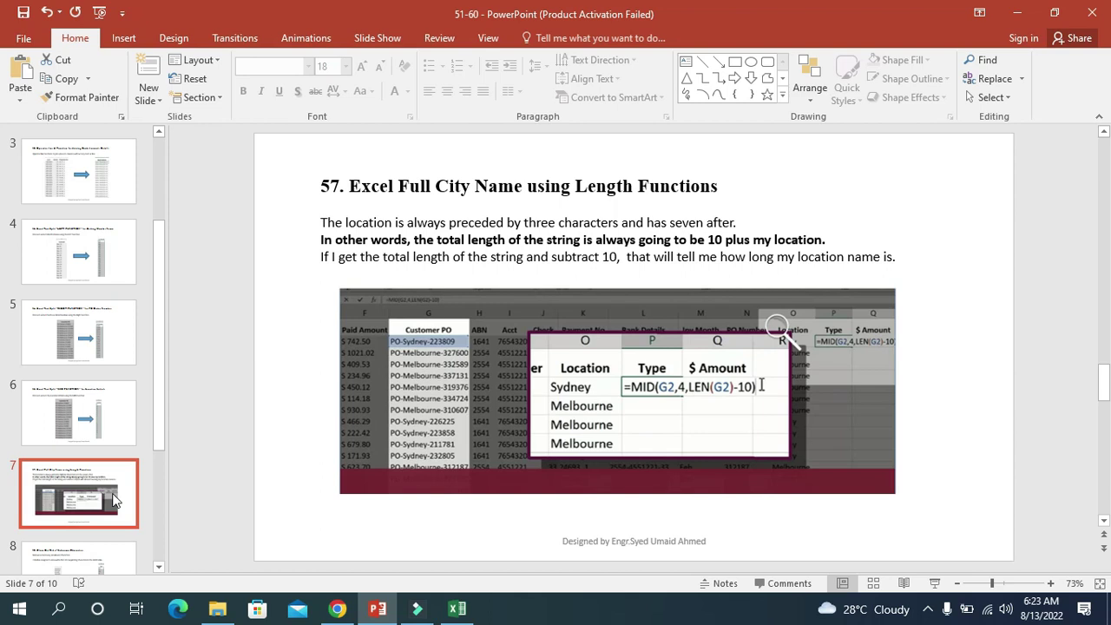
key("Down")
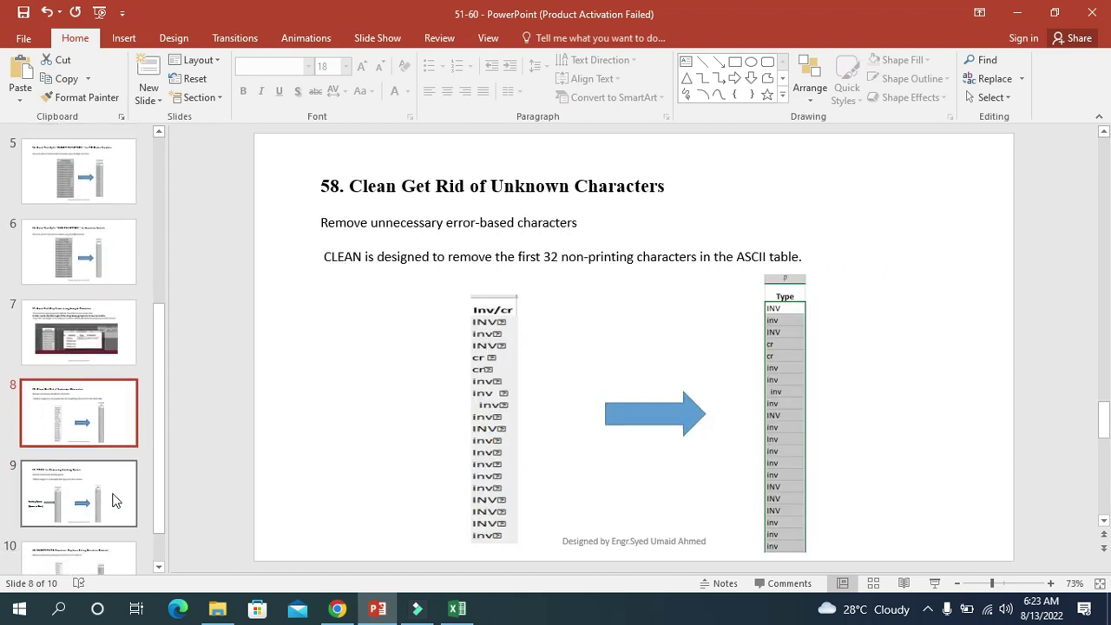
key("Down")
key("Down")
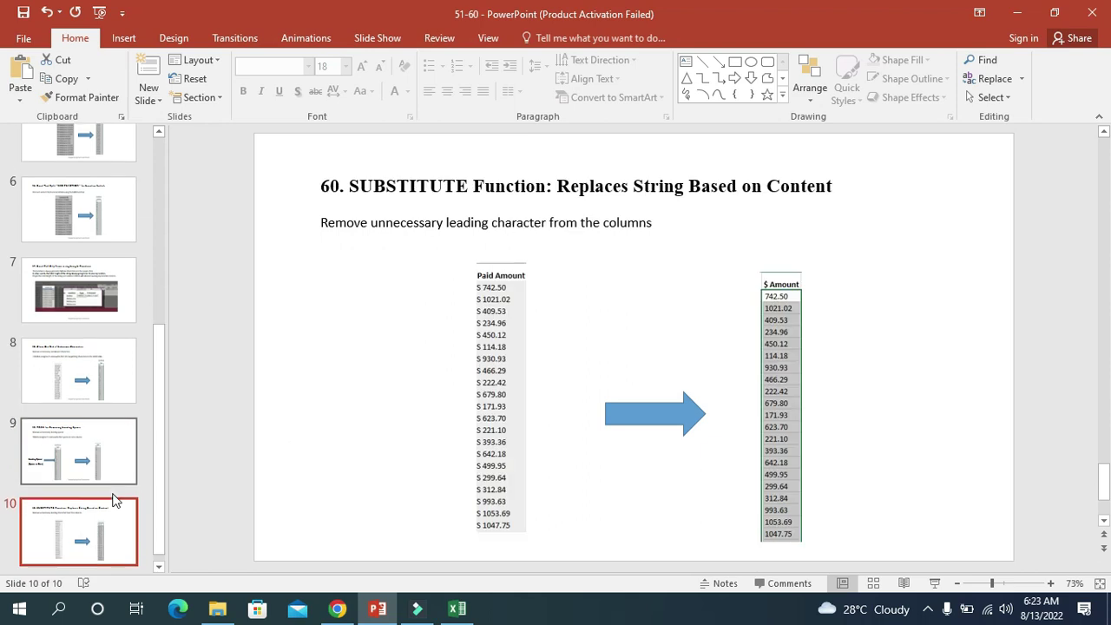